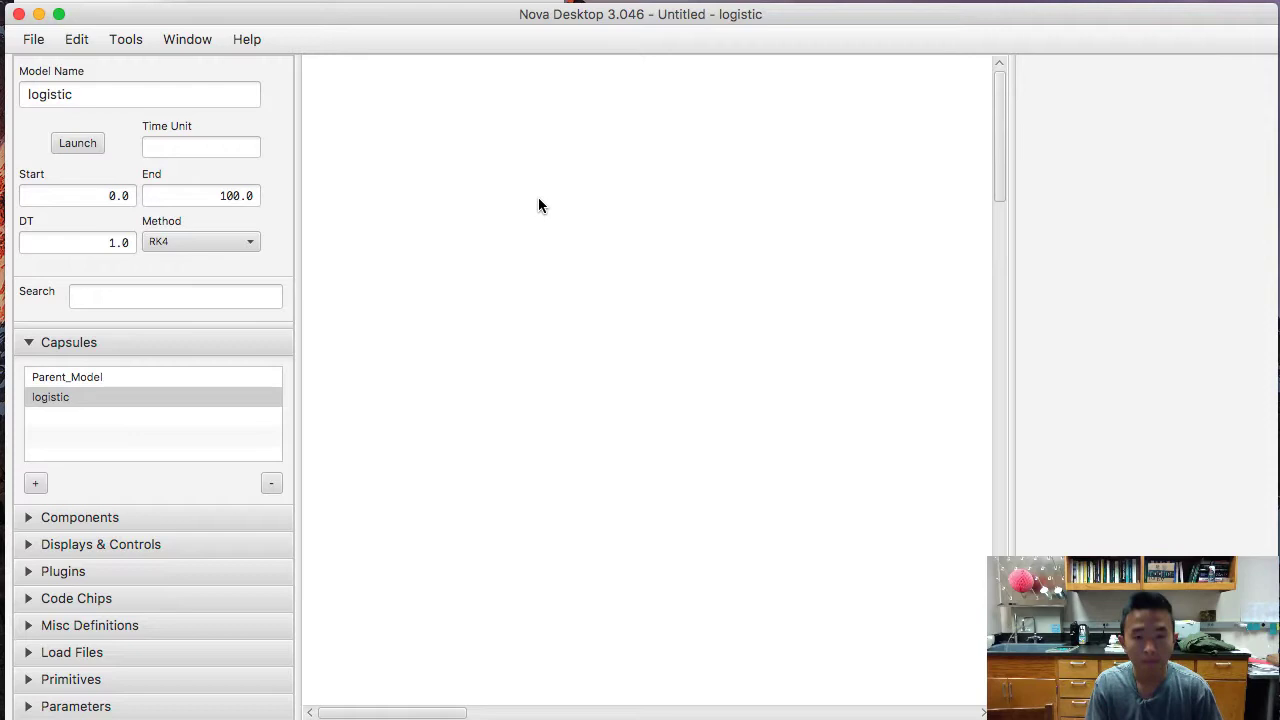
- Open harvest_hierarchical.nmd, discarding the unsaved logistic model
key("super+o")
double_click(569, 72)
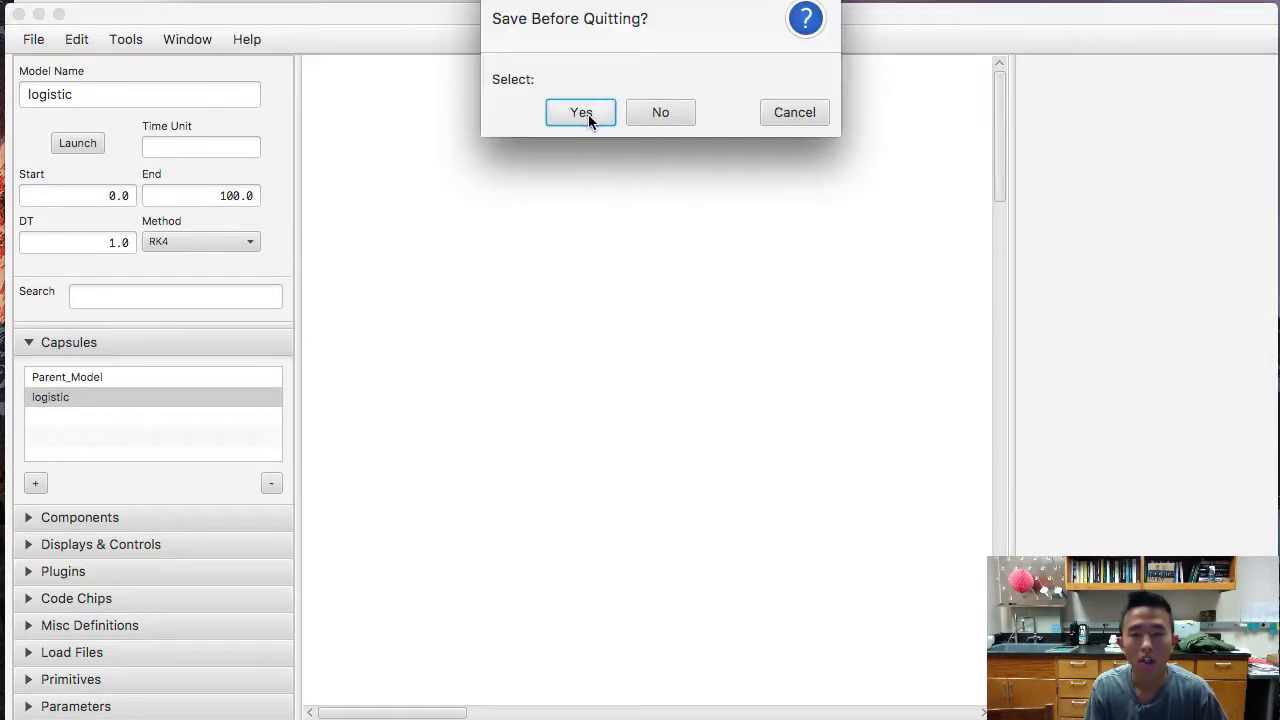
left_click(669, 113)
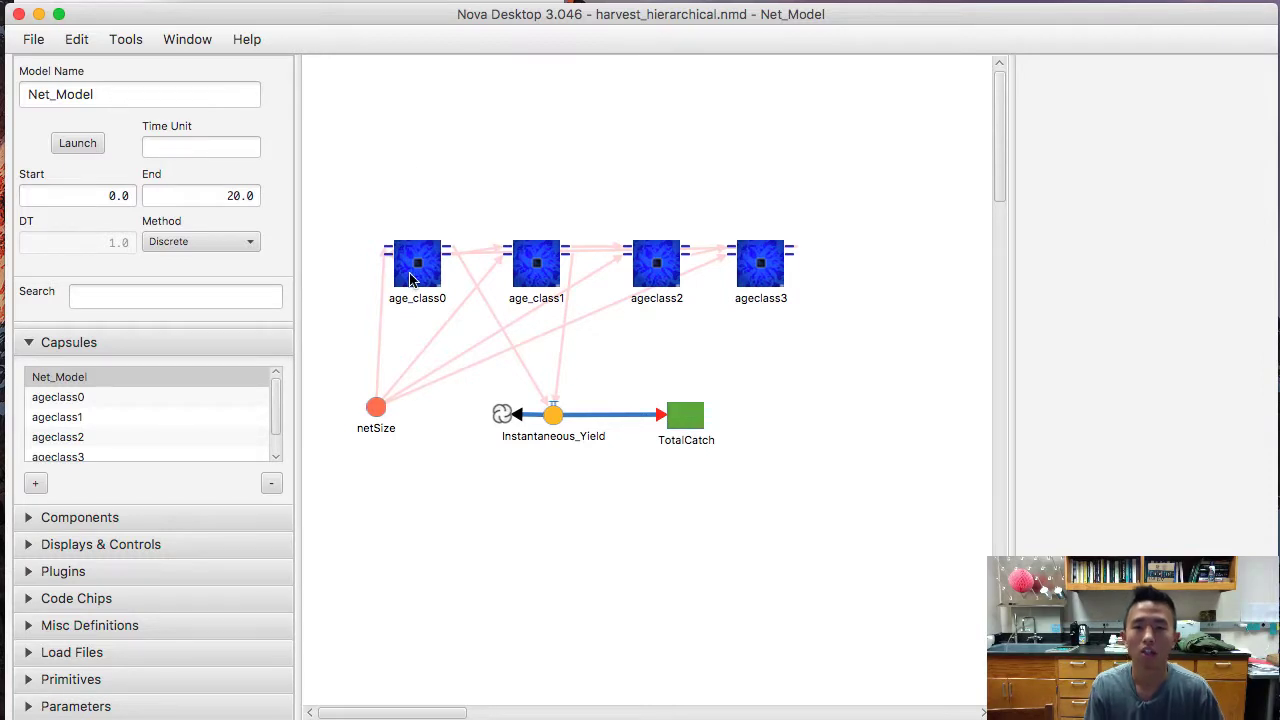
scroll(394, 272, "down", 3)
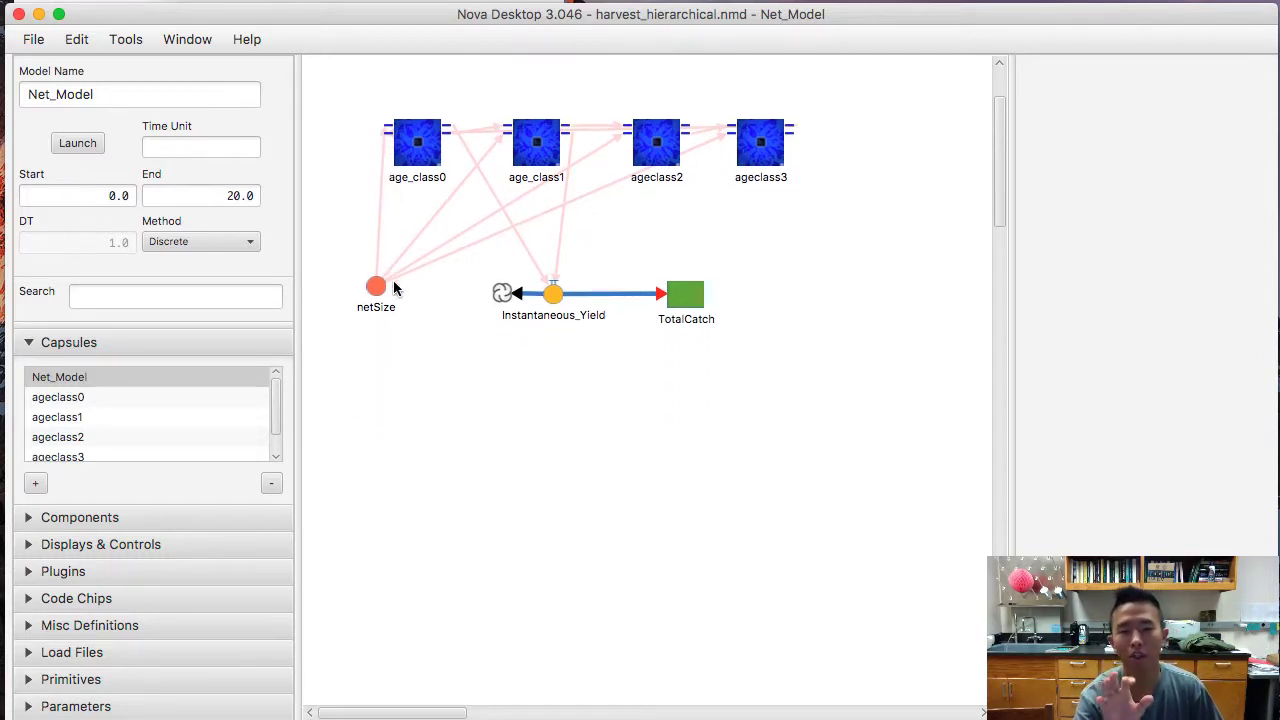
scroll(394, 300, "up", 2)
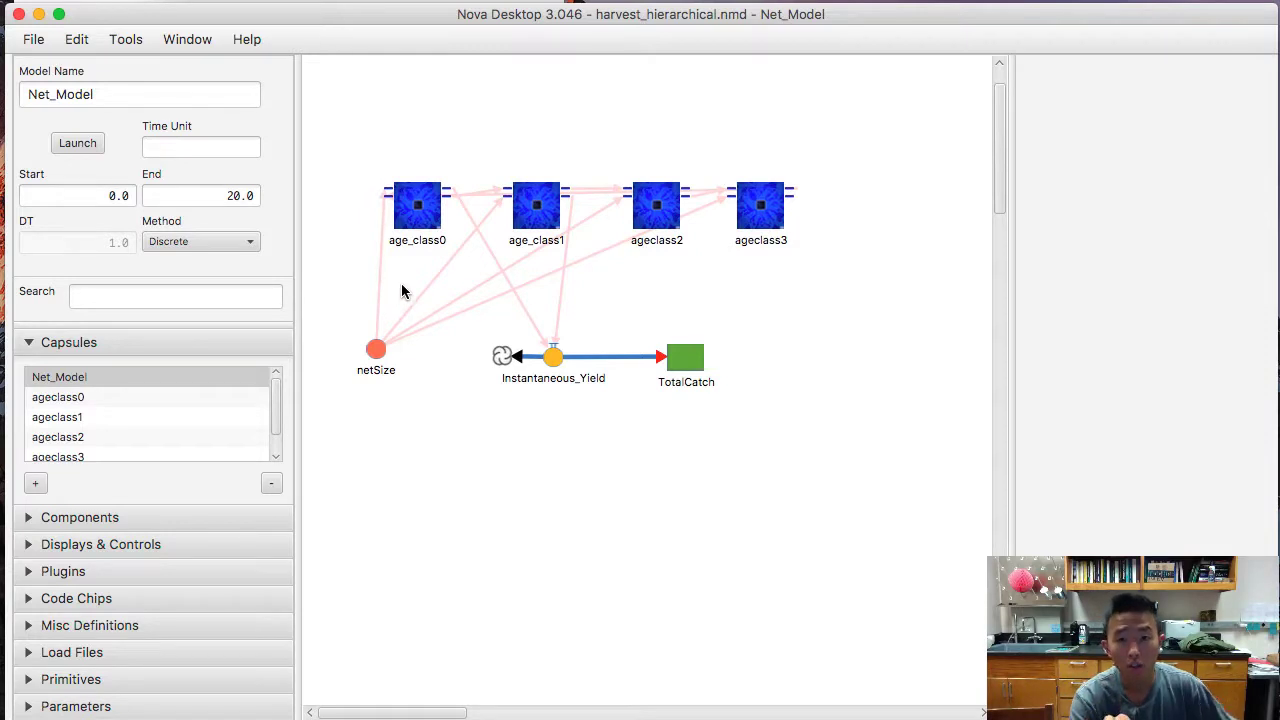
- Browse the ageclass0, ageclass1 and ageclass2 capsule diagrams, ending on the top-level Net_Model
left_click(143, 416)
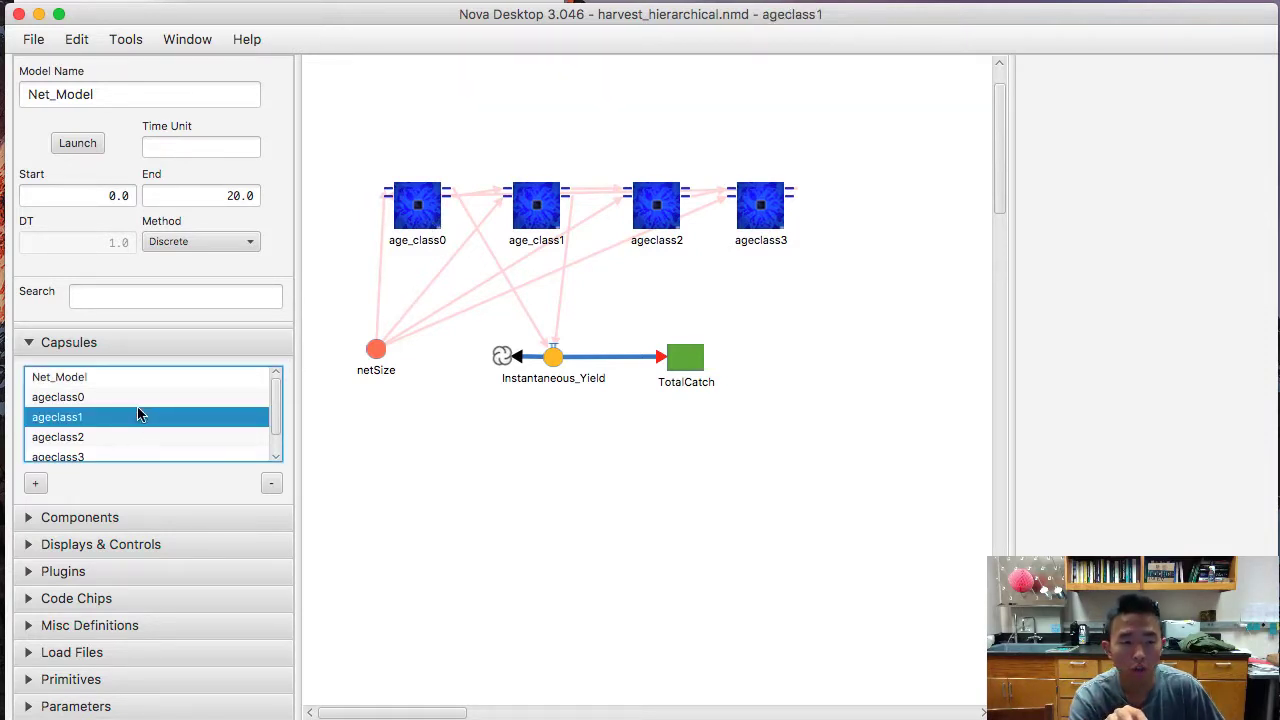
left_click(128, 403)
left_click(124, 417)
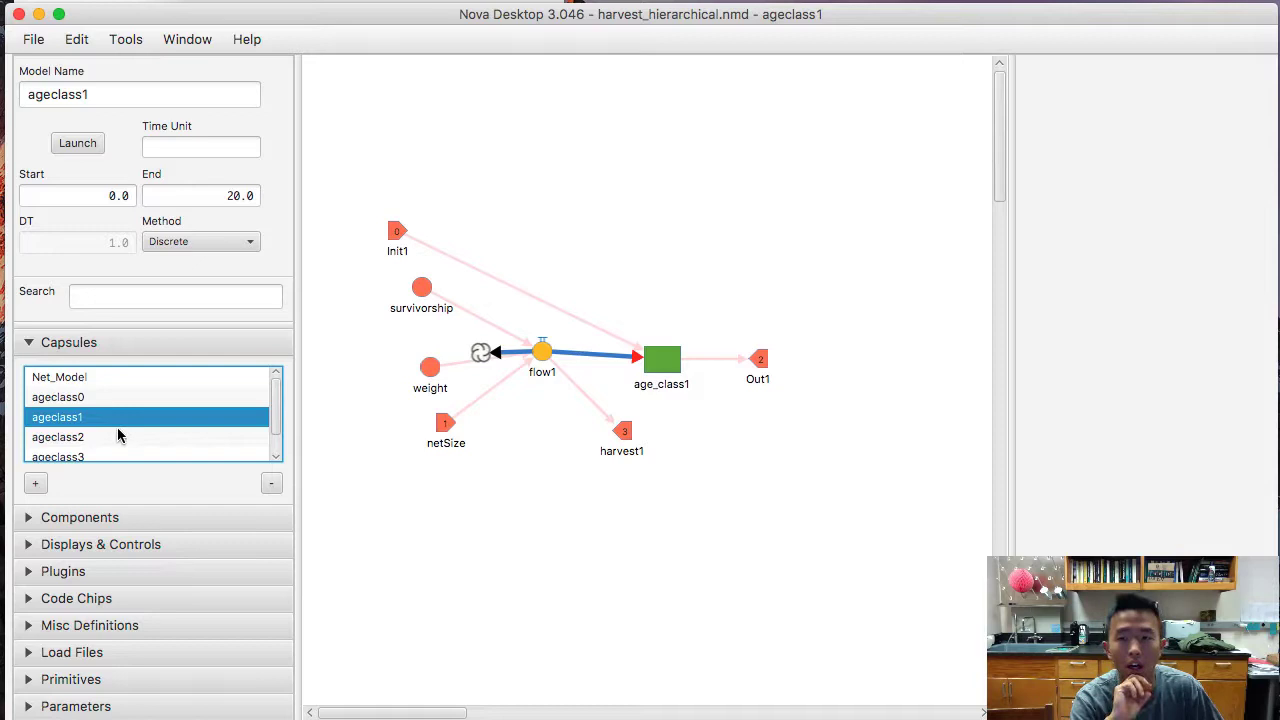
left_click(118, 436)
scroll(118, 434, "down", 1)
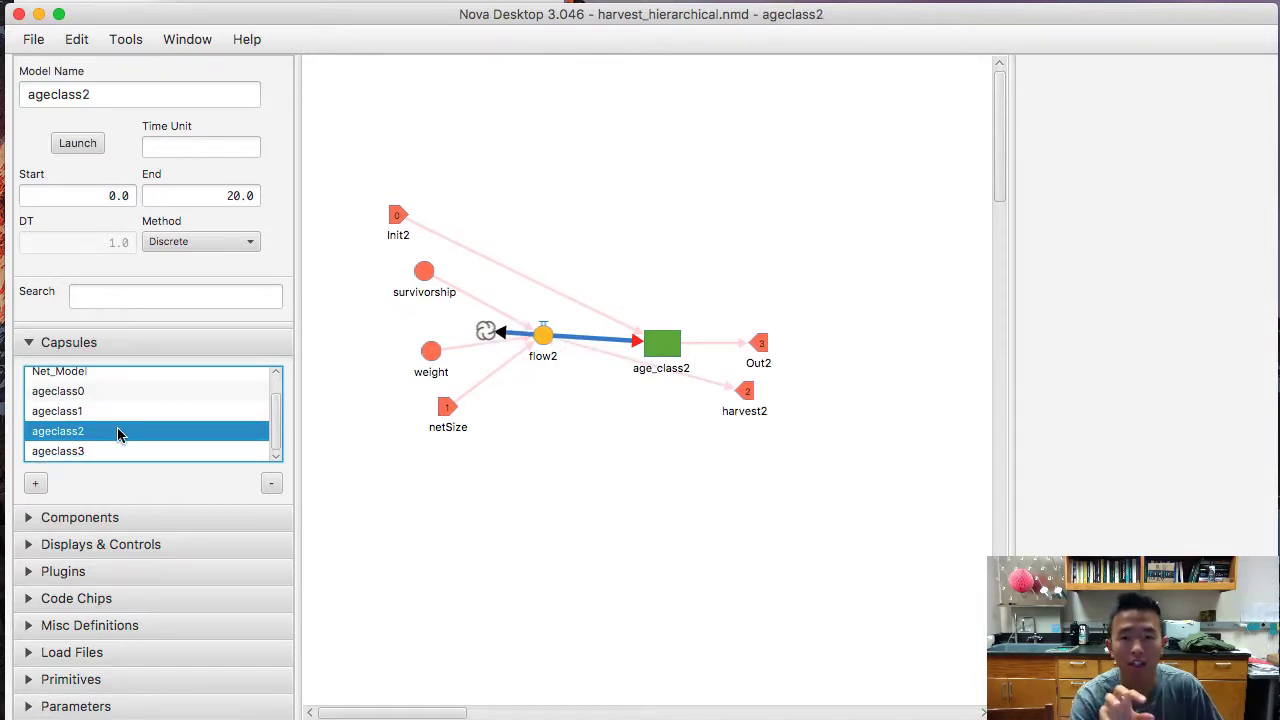
left_click(112, 376)
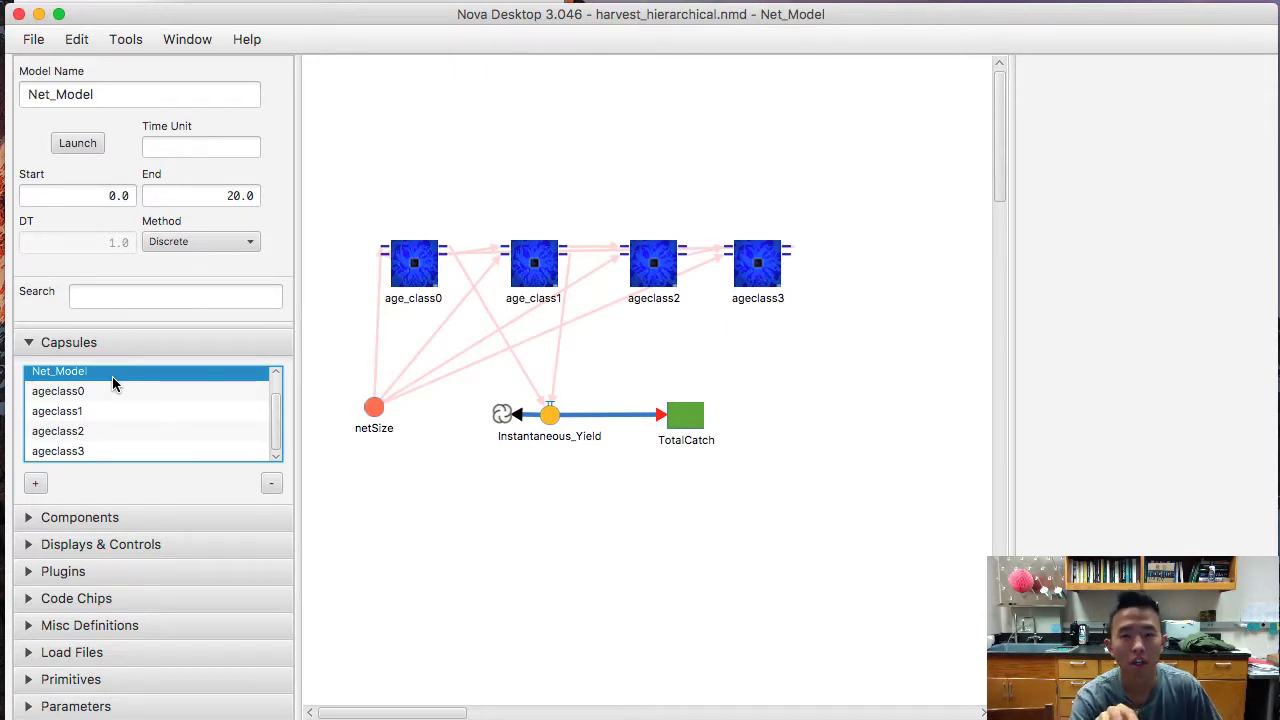
- Inspect the pin connections of the four age-class chips in the Chip panel
left_click(420, 268)
left_click(548, 268)
left_click(660, 274)
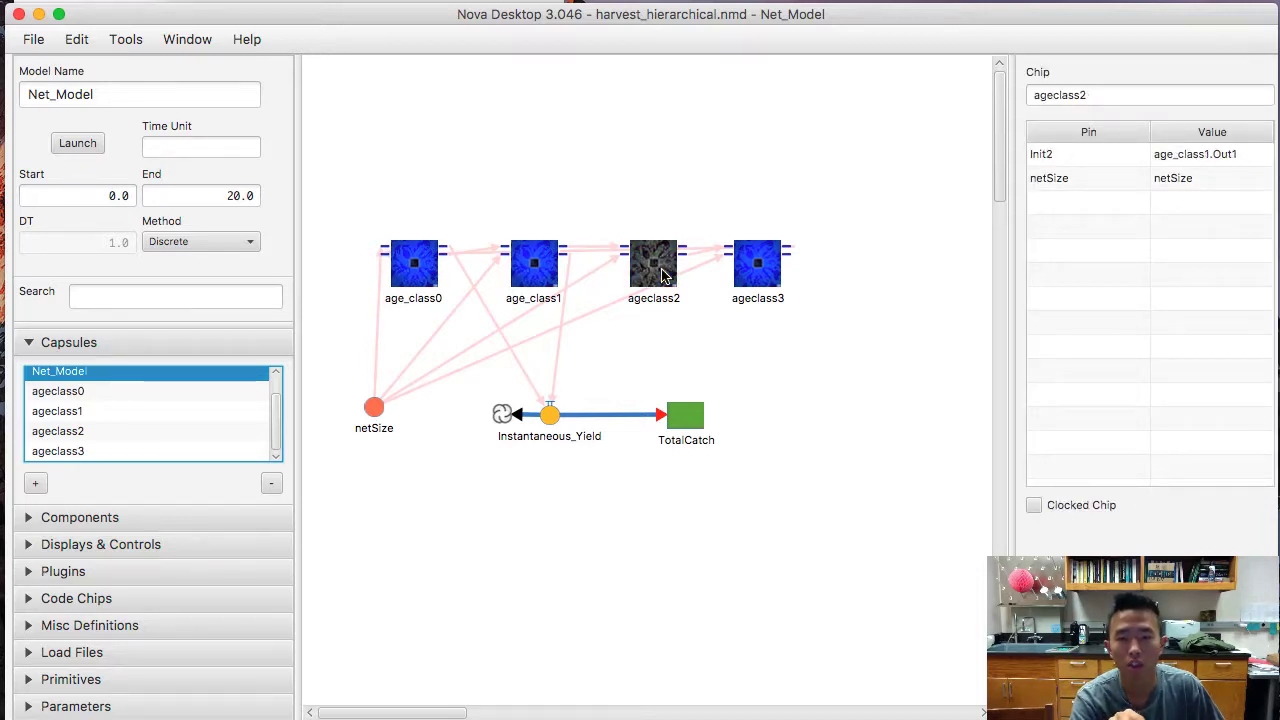
left_click(760, 274)
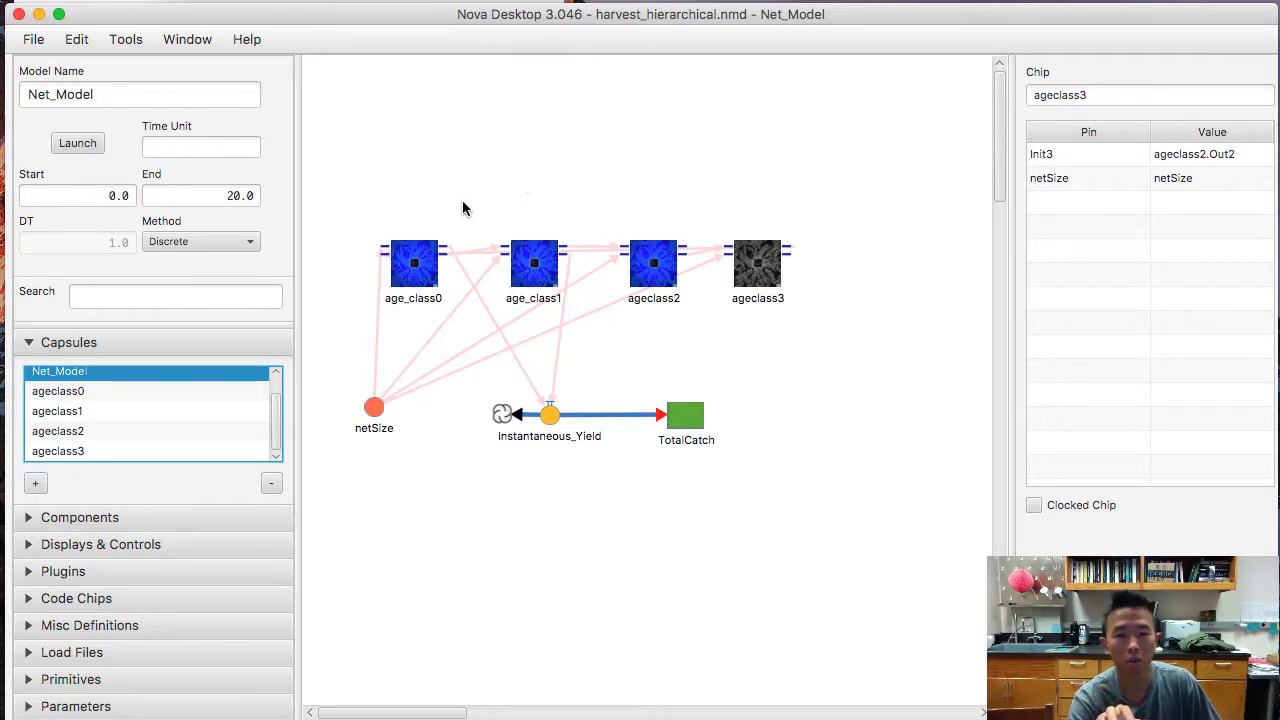
left_click(414, 280)
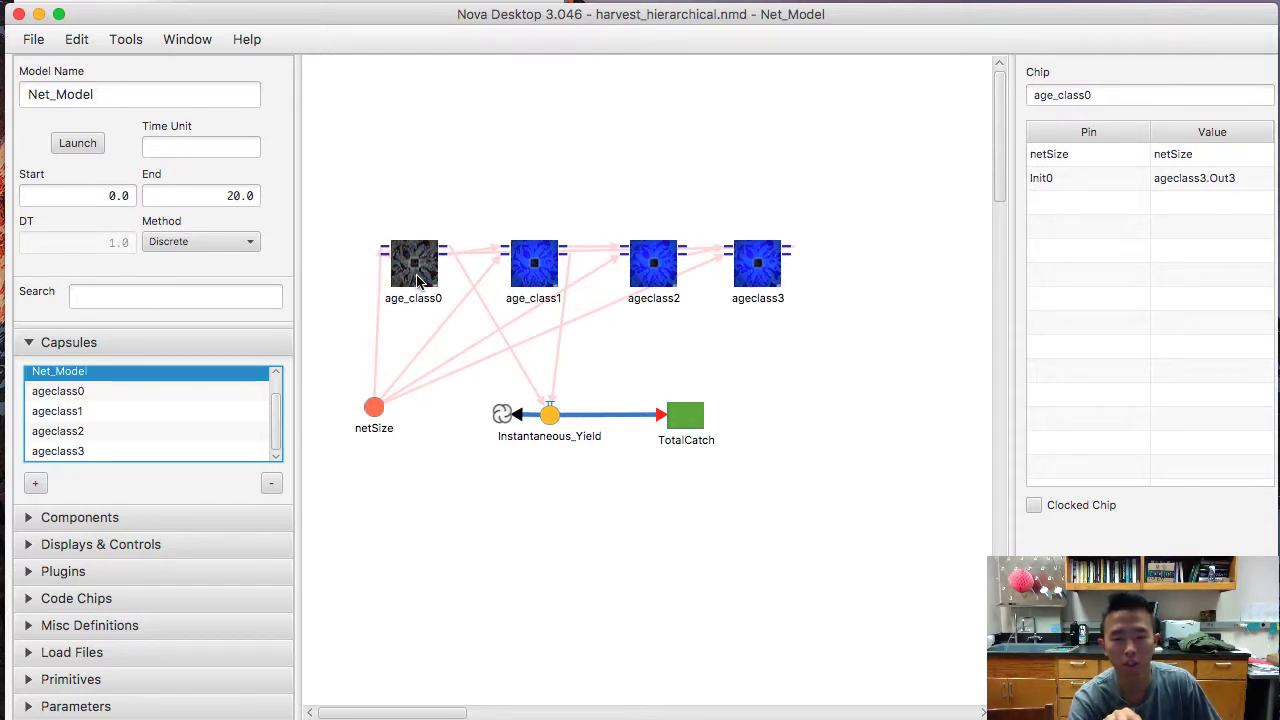
left_click(548, 278)
left_click(657, 285)
left_click(757, 265)
left_click(457, 216)
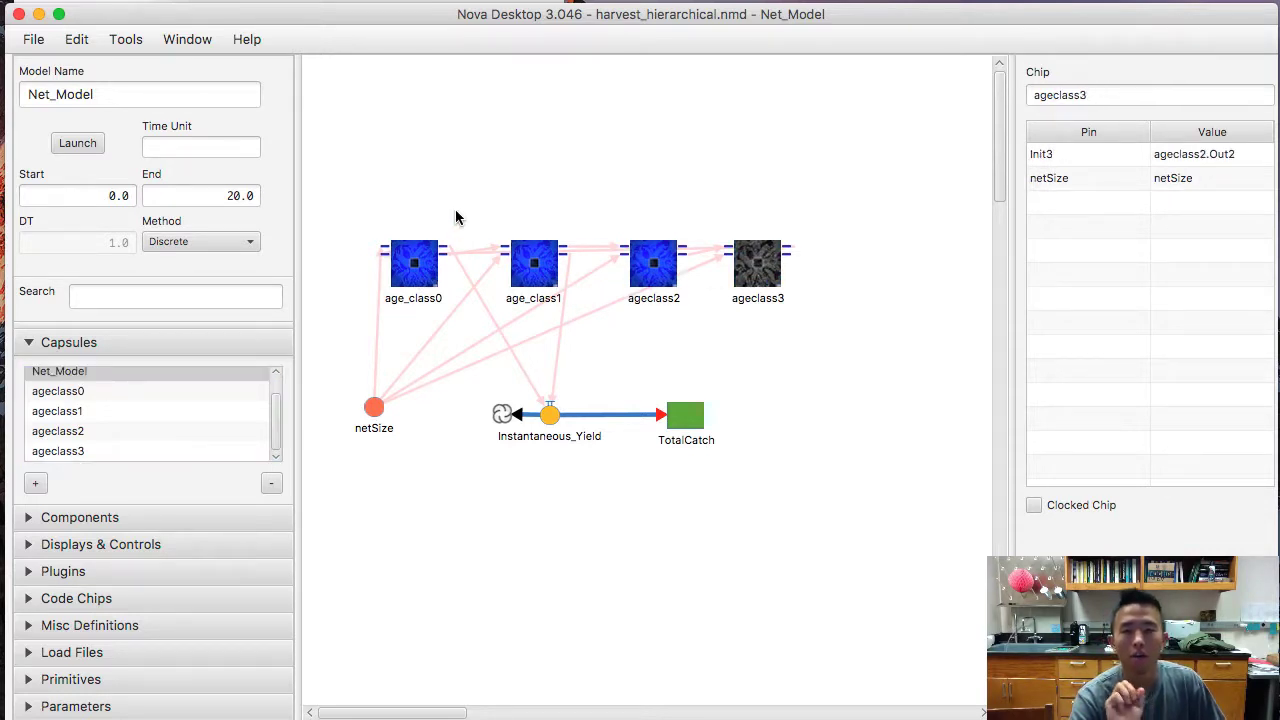
scroll(457, 218, "down", 1)
scroll(456, 217, "down", 1)
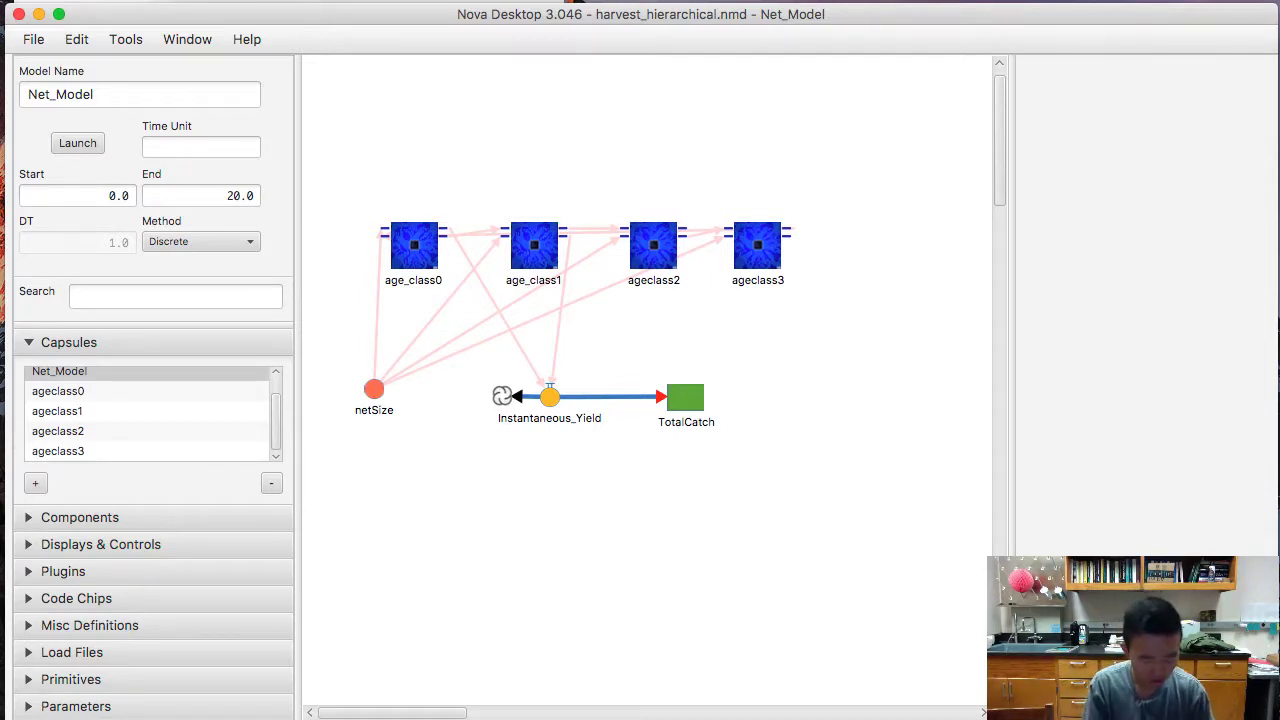
- Close the harvest model without saving and add a stock X with initial value 10
key("super+q")
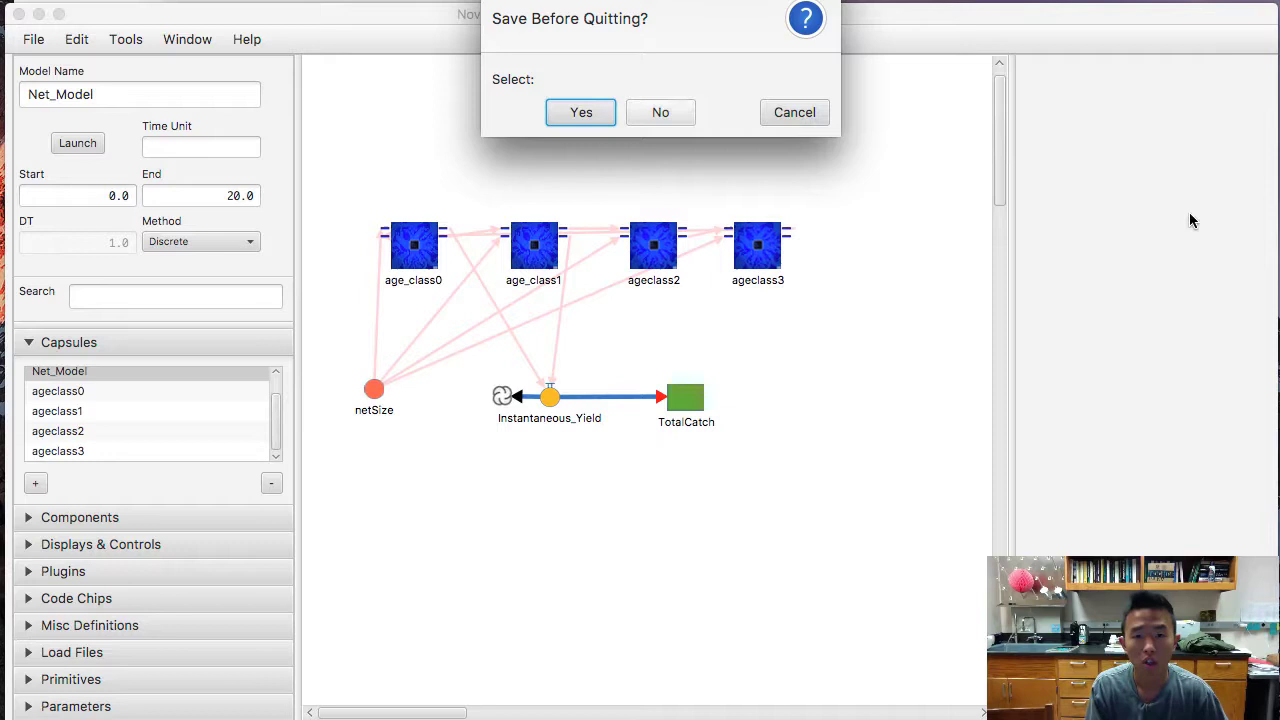
left_click(660, 114)
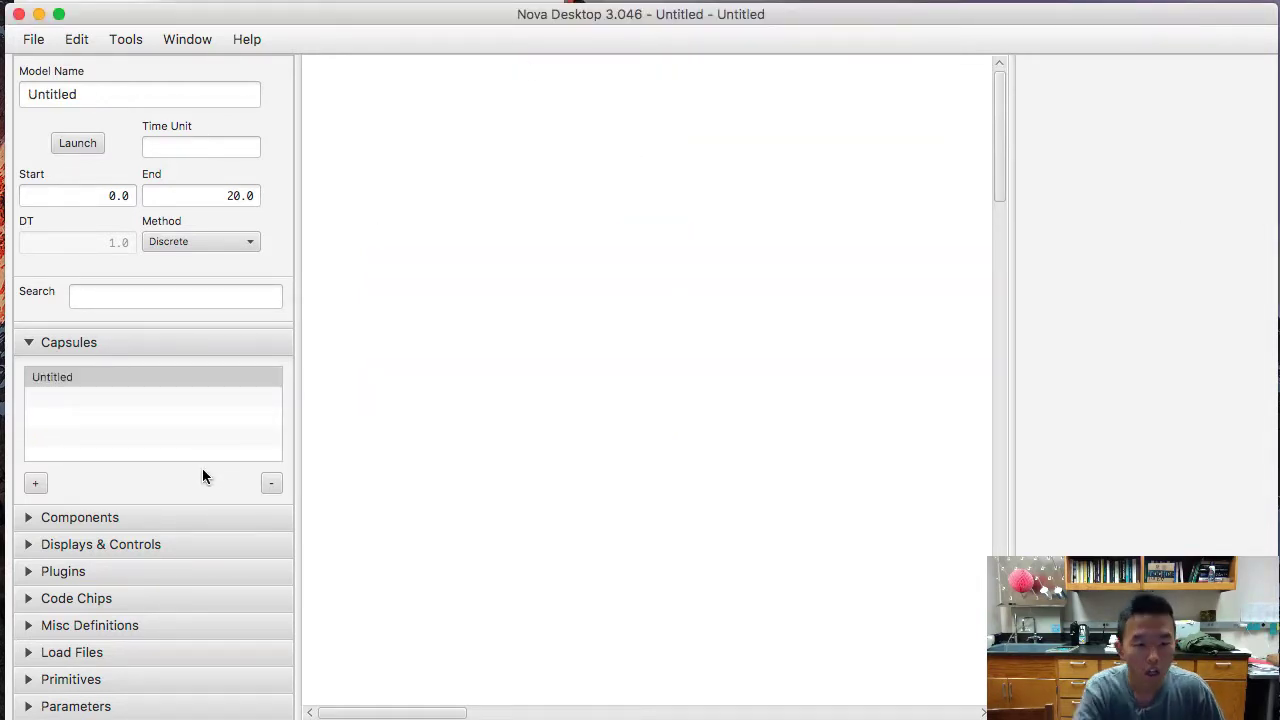
left_click(156, 546)
left_click(85, 369)
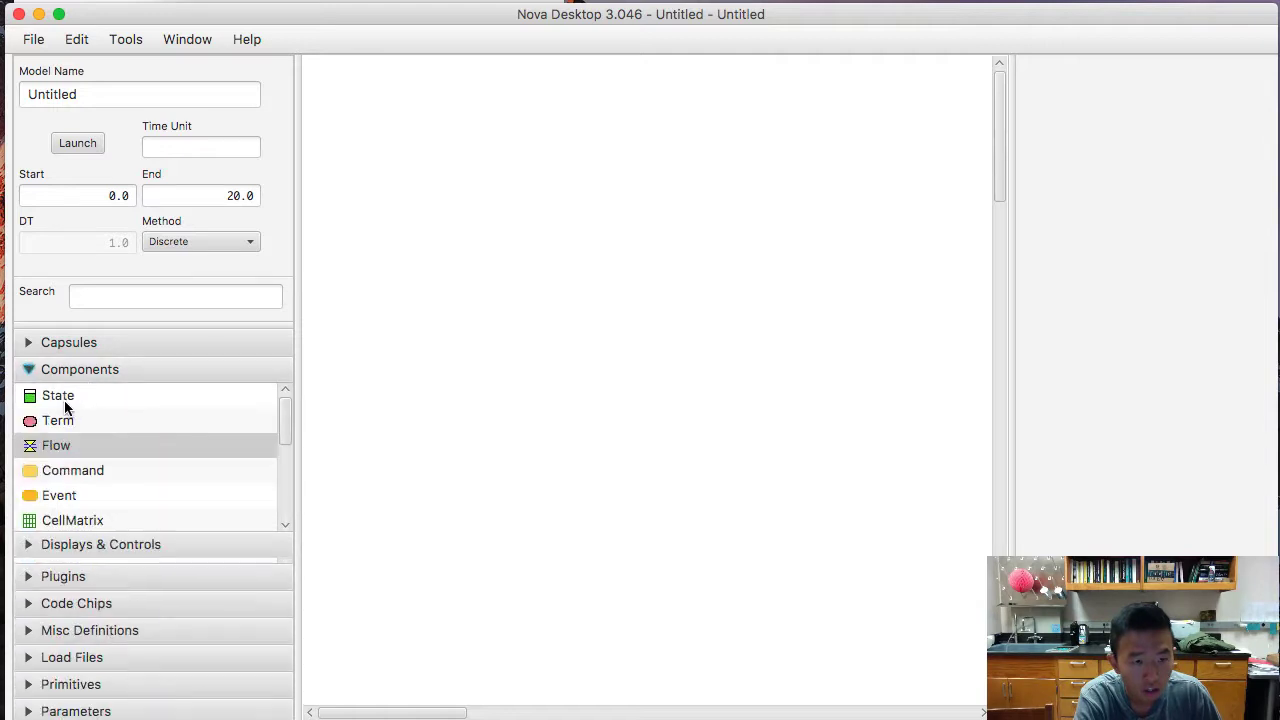
left_click_drag(58, 395, 820, 305)
type("x")
key("Return")
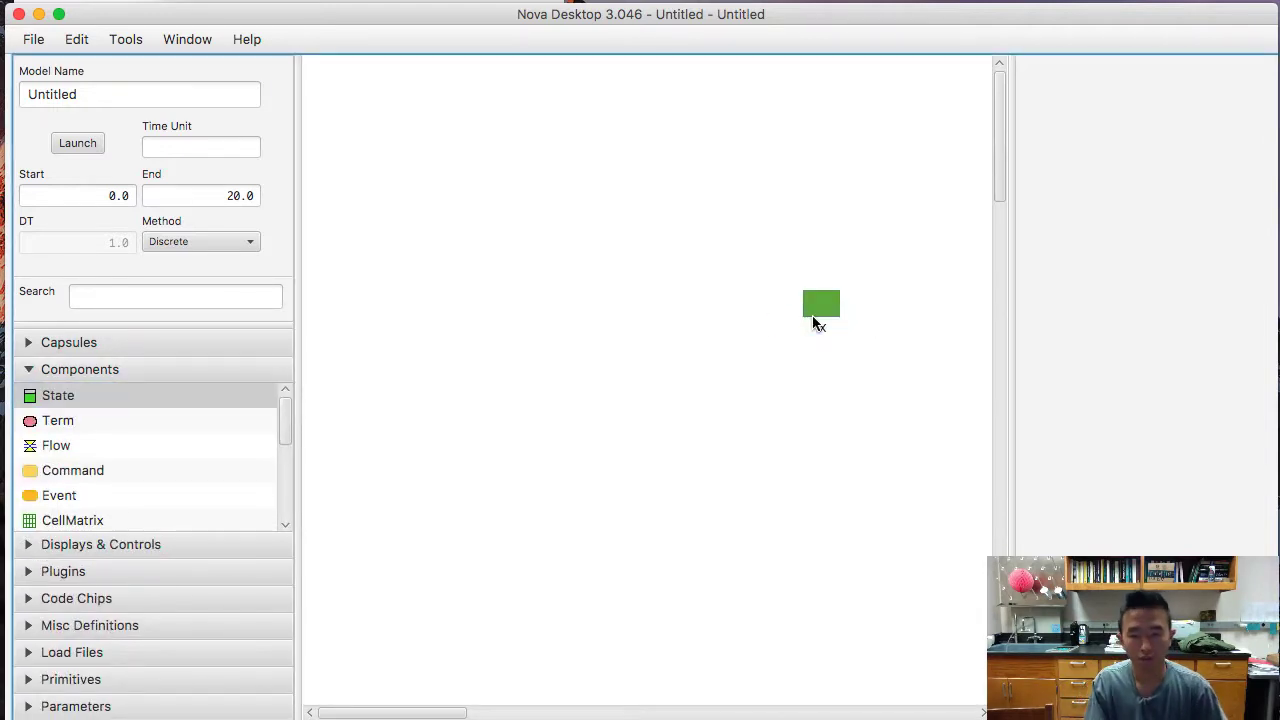
left_click(815, 322)
left_click(1103, 387)
key("BackSpace")
key("BackSpace")
key("BackSpace")
type("10")
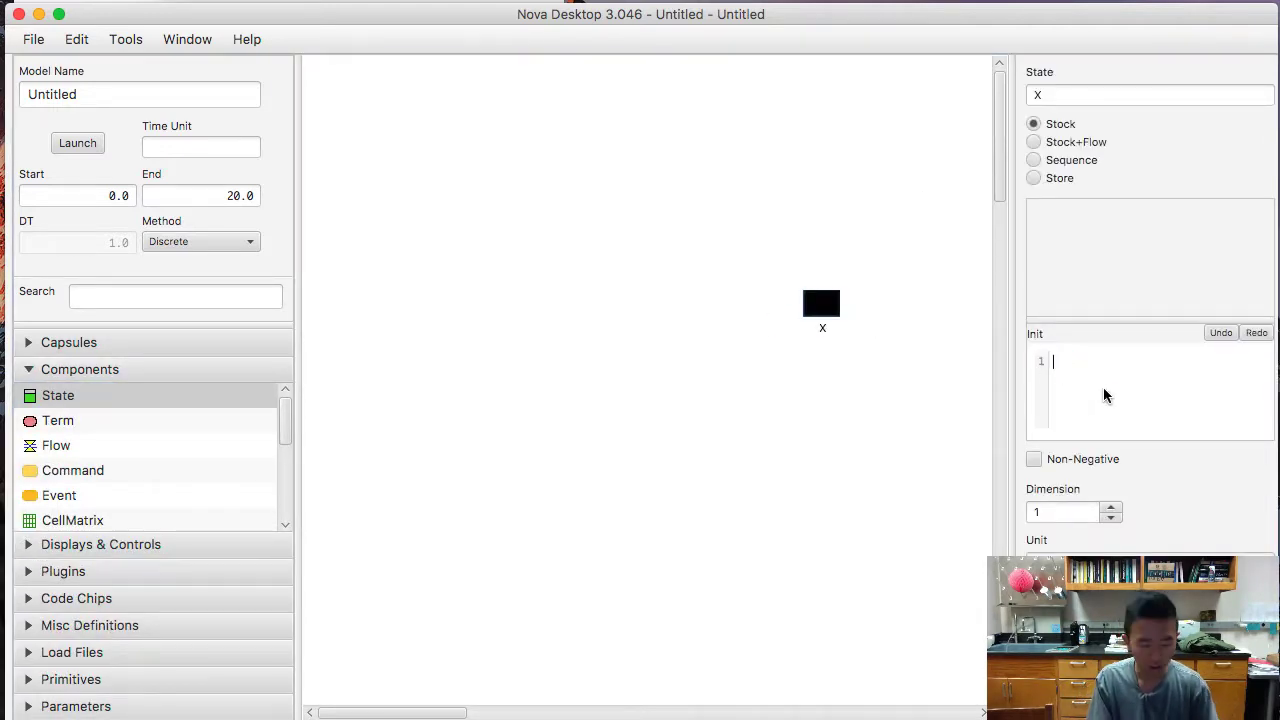
left_click(574, 466)
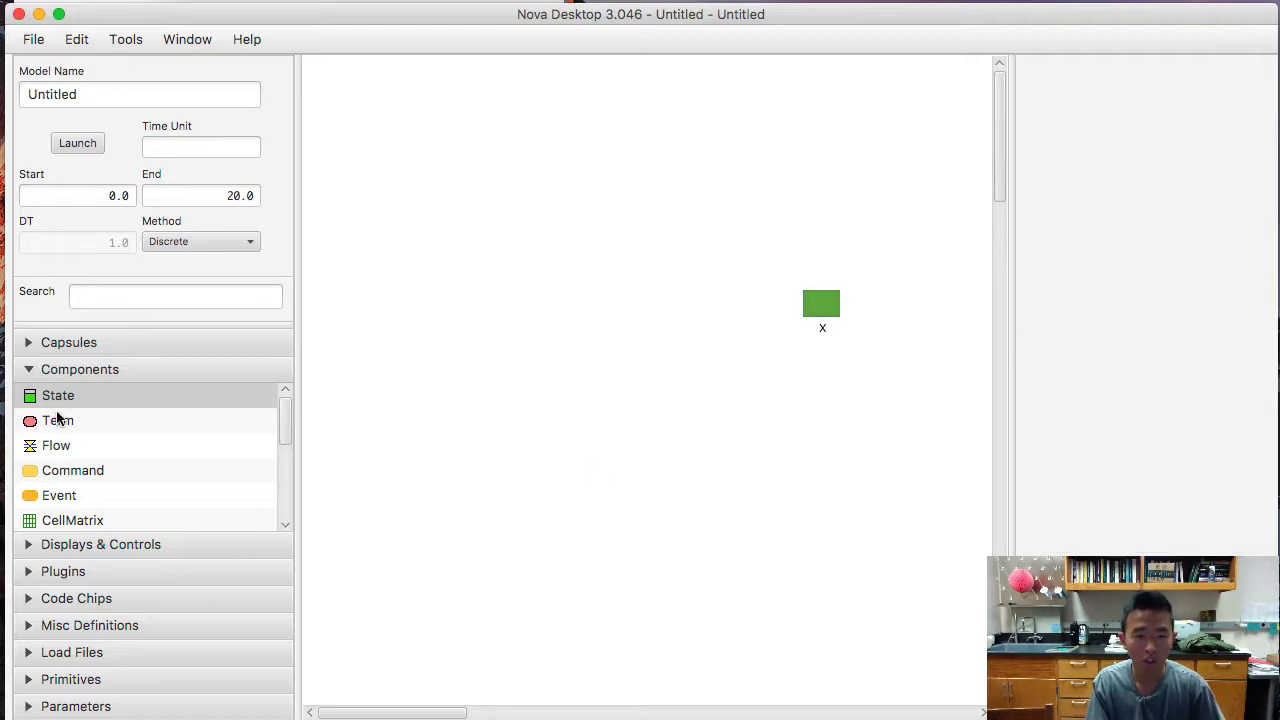
- Add two terms named r and K to the left of stock X
left_click(96, 424)
left_click_drag(96, 424, 630, 300)
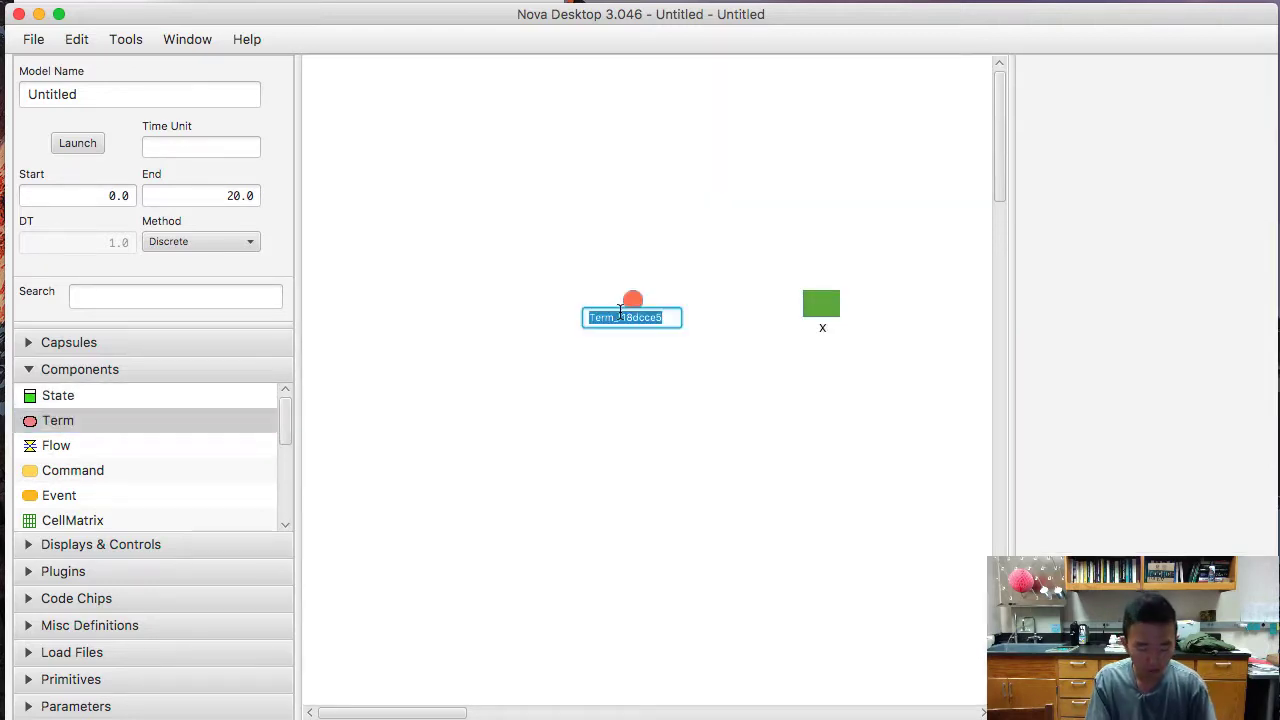
type("r")
key("Return")
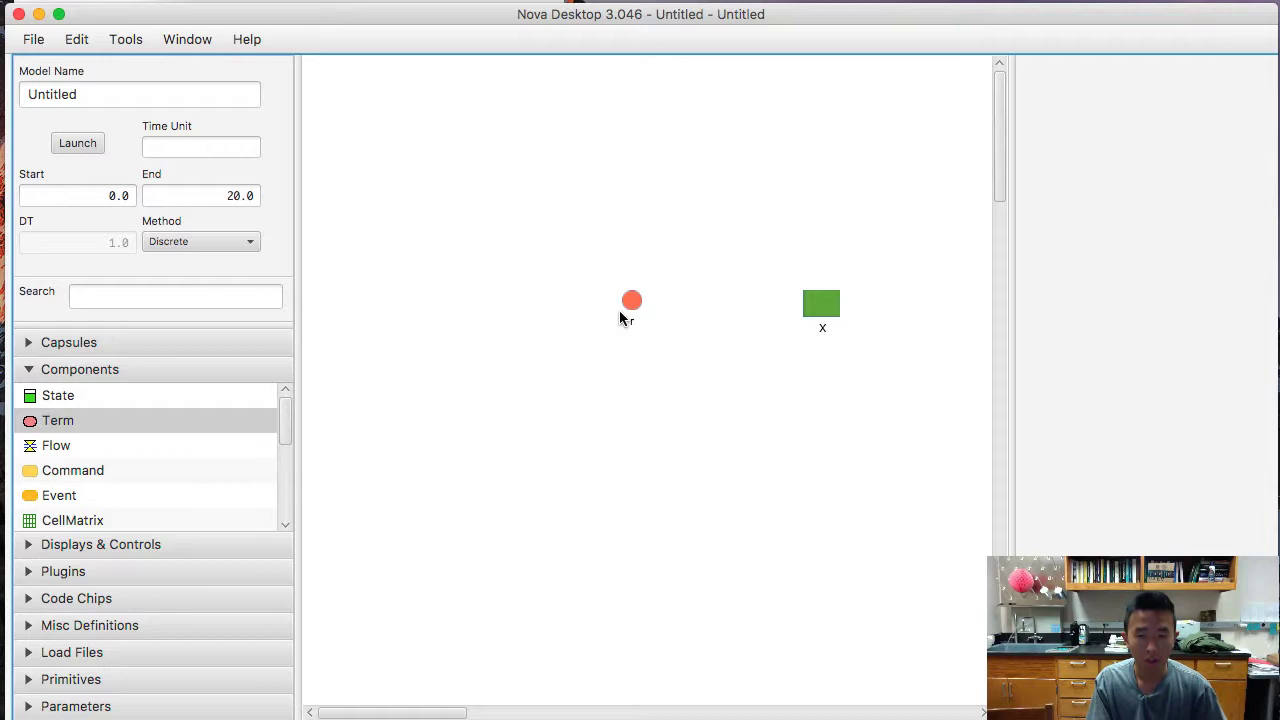
left_click_drag(66, 417, 532, 206)
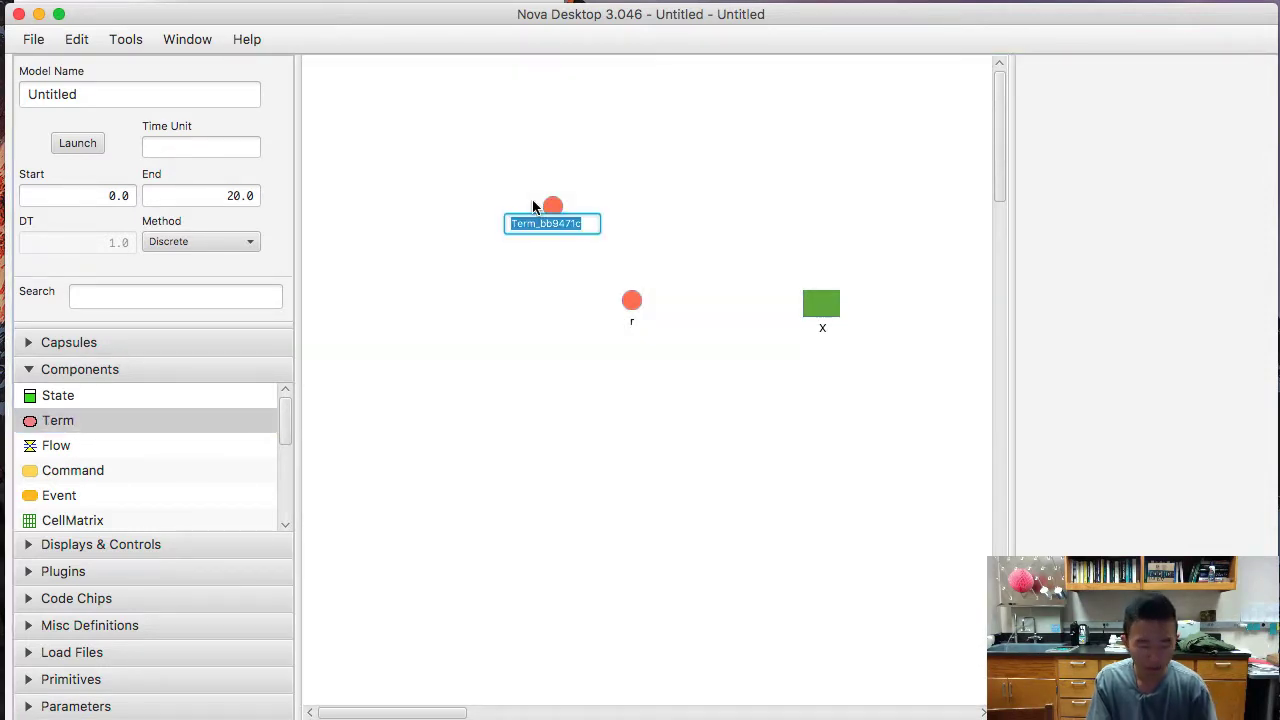
type("K")
key("Return")
- Add a flow named dX and connect its outgoing end to stock X
left_click(66, 446)
left_click_drag(66, 446, 695, 295)
type("dX")
key("Return")
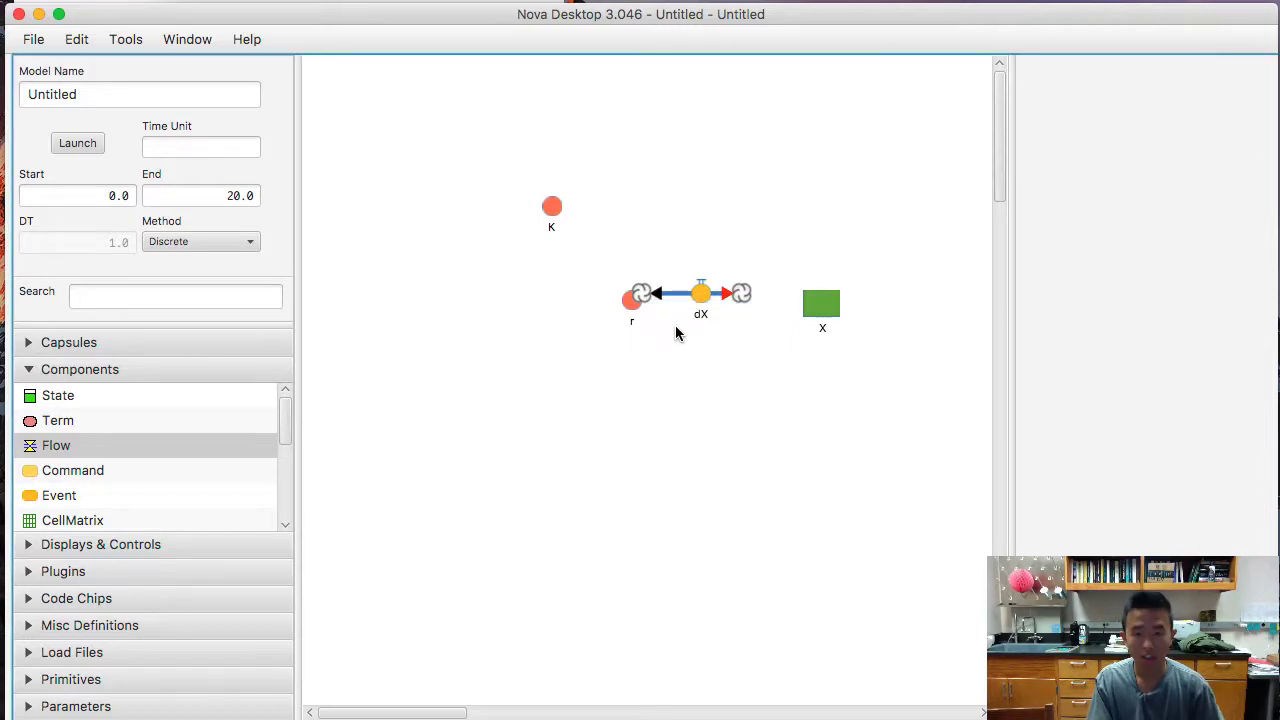
left_click_drag(742, 293, 820, 301)
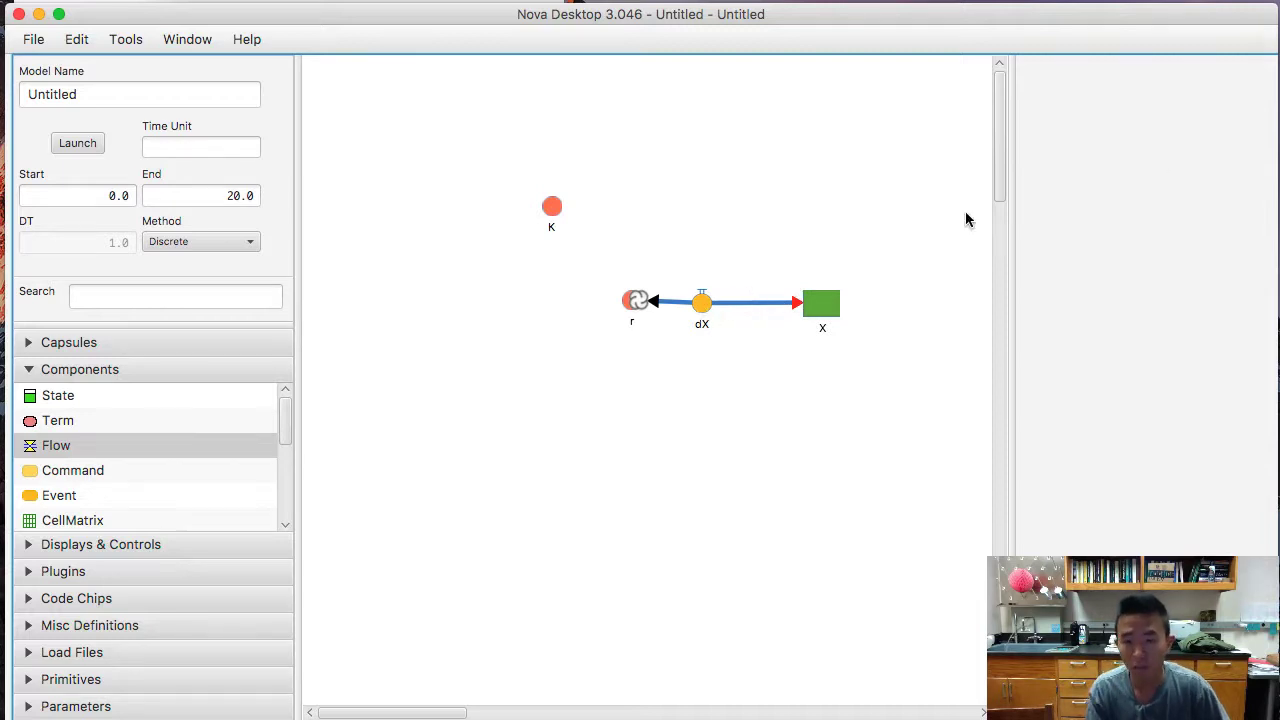
- Set flow dX to r*X*(1-X/K) and move term r below the flow
left_click(700, 303)
left_click(1175, 177)
key("BackSpace")
key("BackSpace")
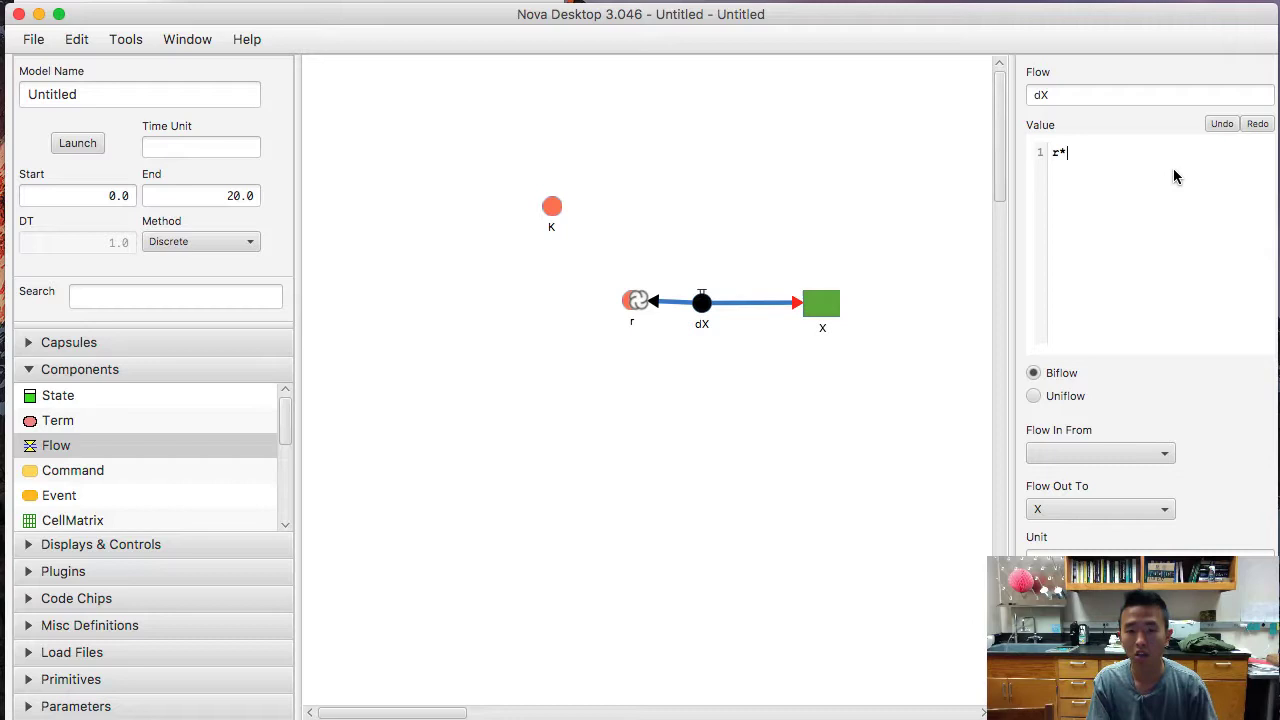
type("r*X*(")
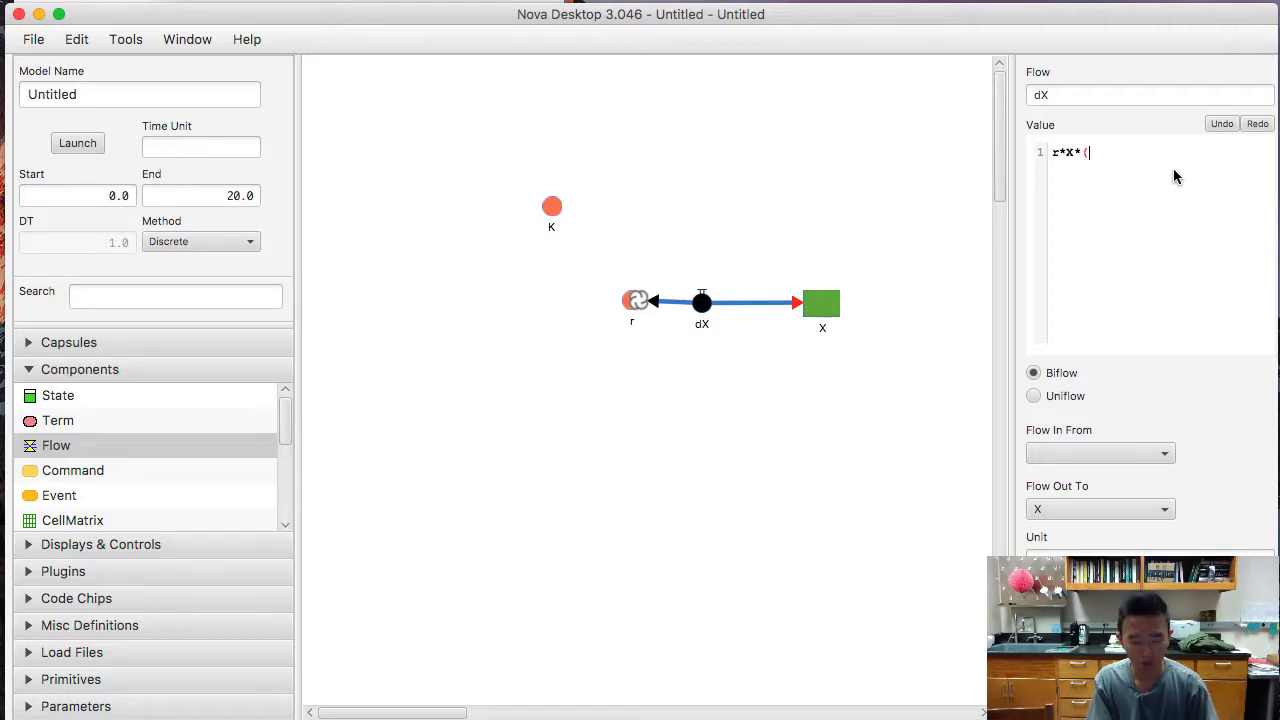
type("1-X/K")
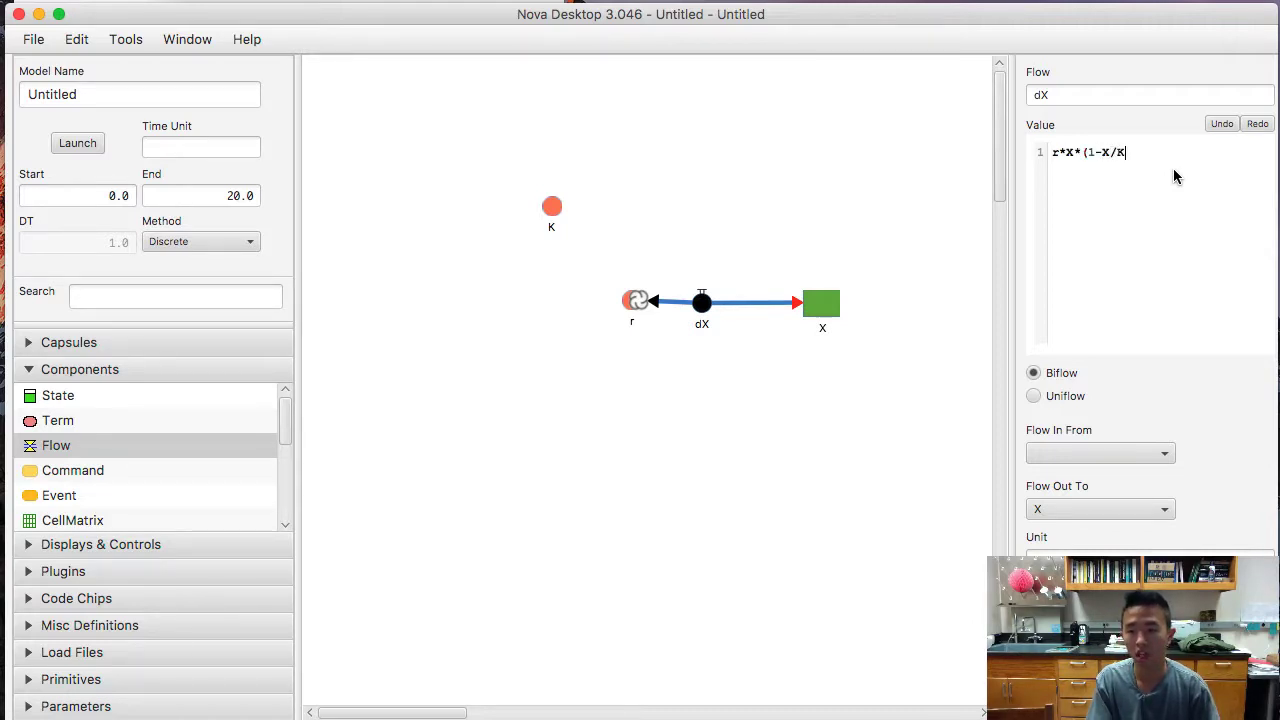
type(");")
left_click(714, 194)
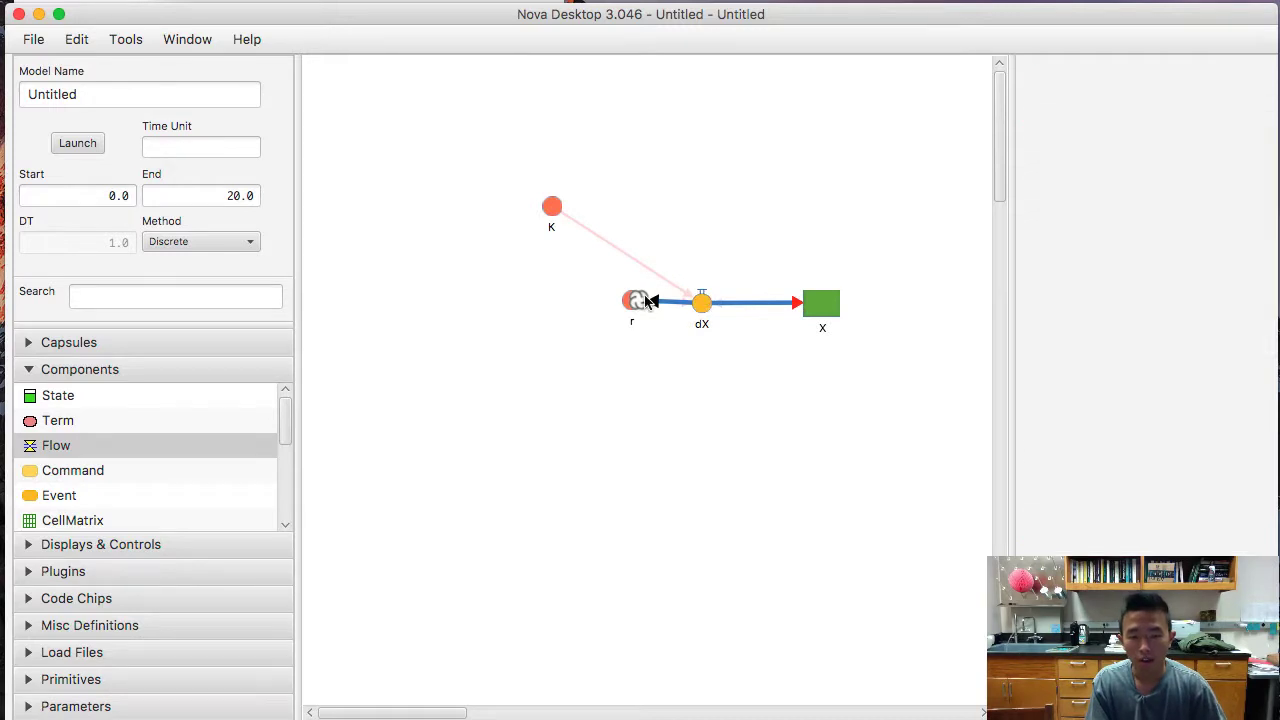
left_click_drag(628, 308, 551, 366)
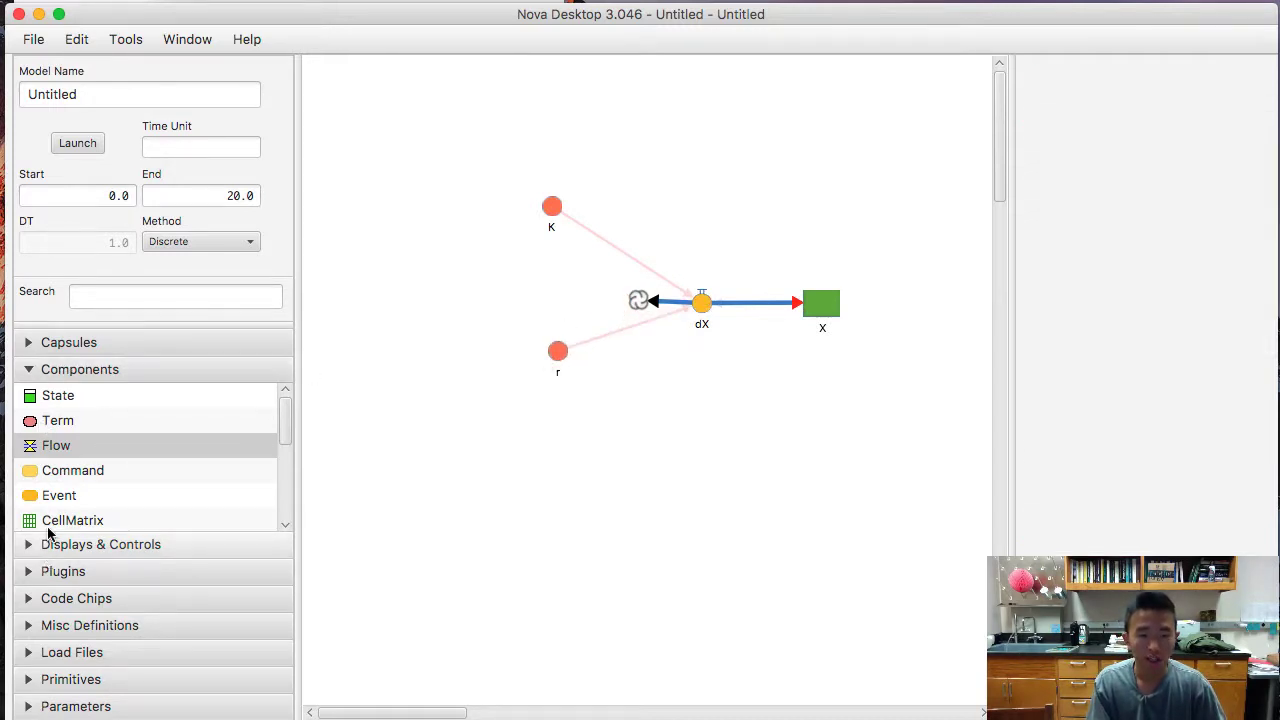
- Rename the model to 'logistic' and add a second, Untitled capsule
left_click(97, 369)
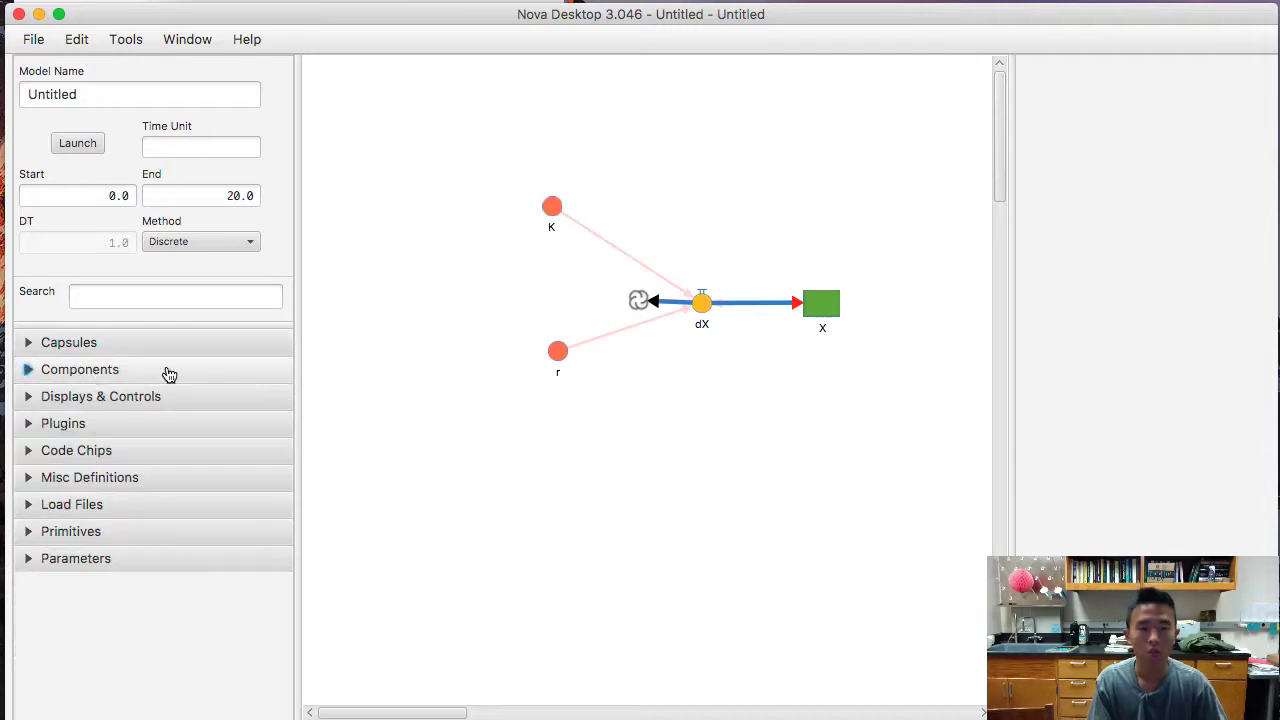
left_click_drag(471, 150, 841, 465)
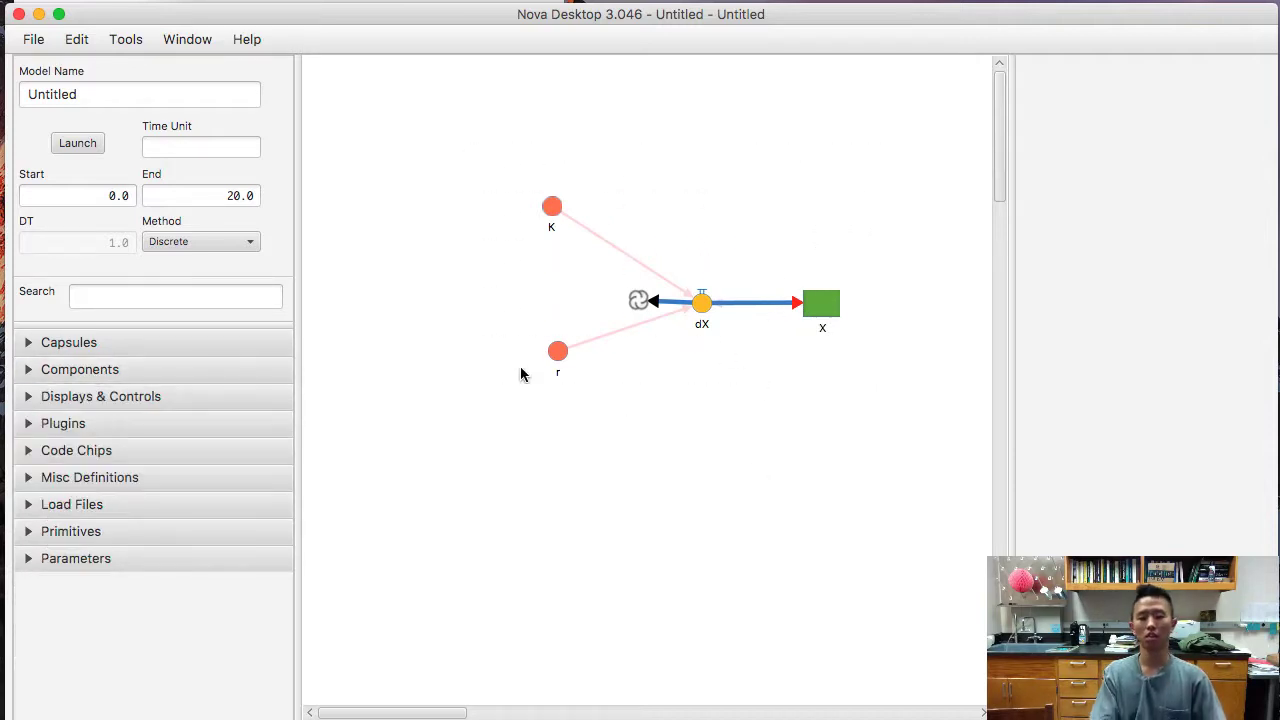
left_click(70, 342)
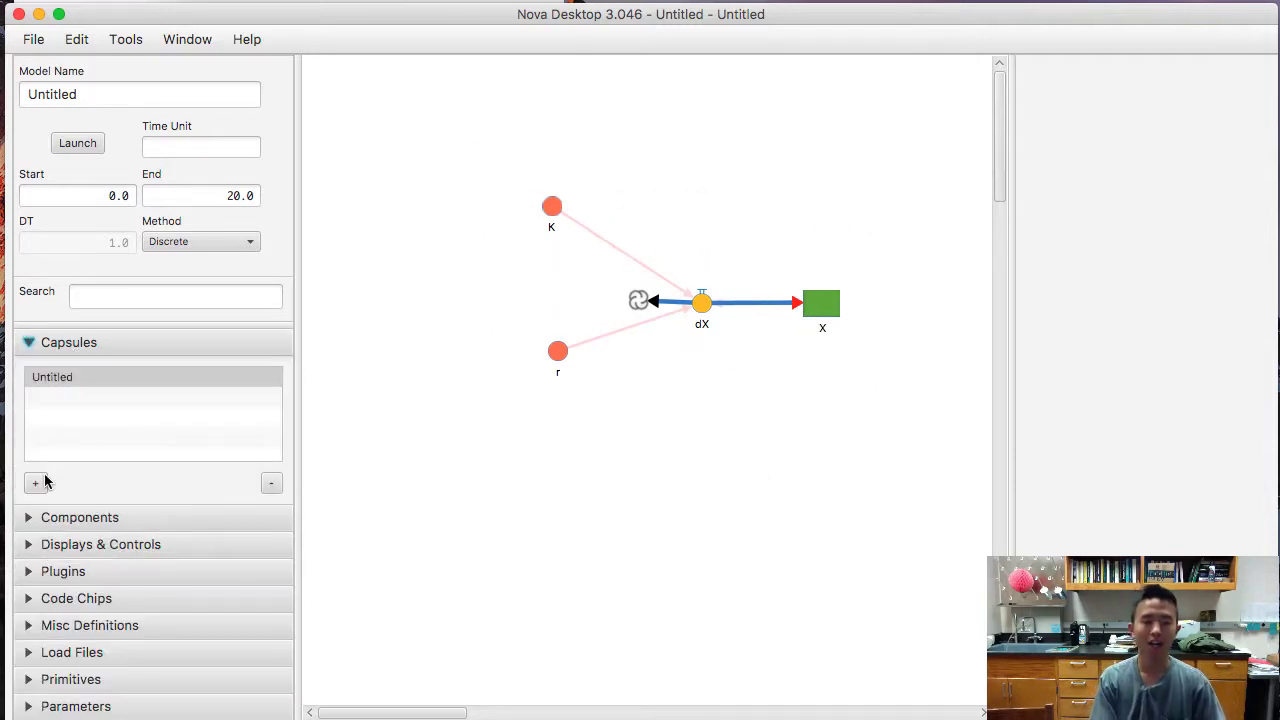
left_click(71, 386)
left_click(128, 94)
key("BackSpace")
key("BackSpace")
key("BackSpace")
key("BackSpace")
key("BackSpace")
key("BackSpace")
key("BackSpace")
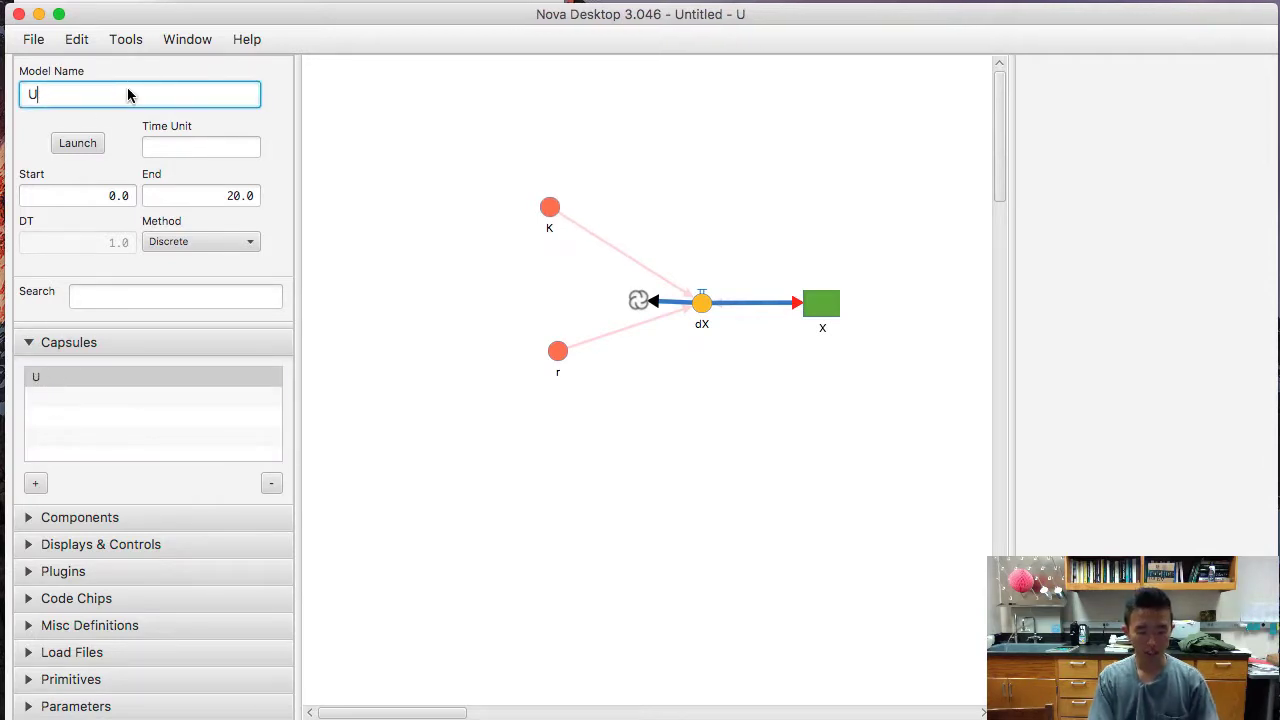
key("BackSpace")
type("logistic")
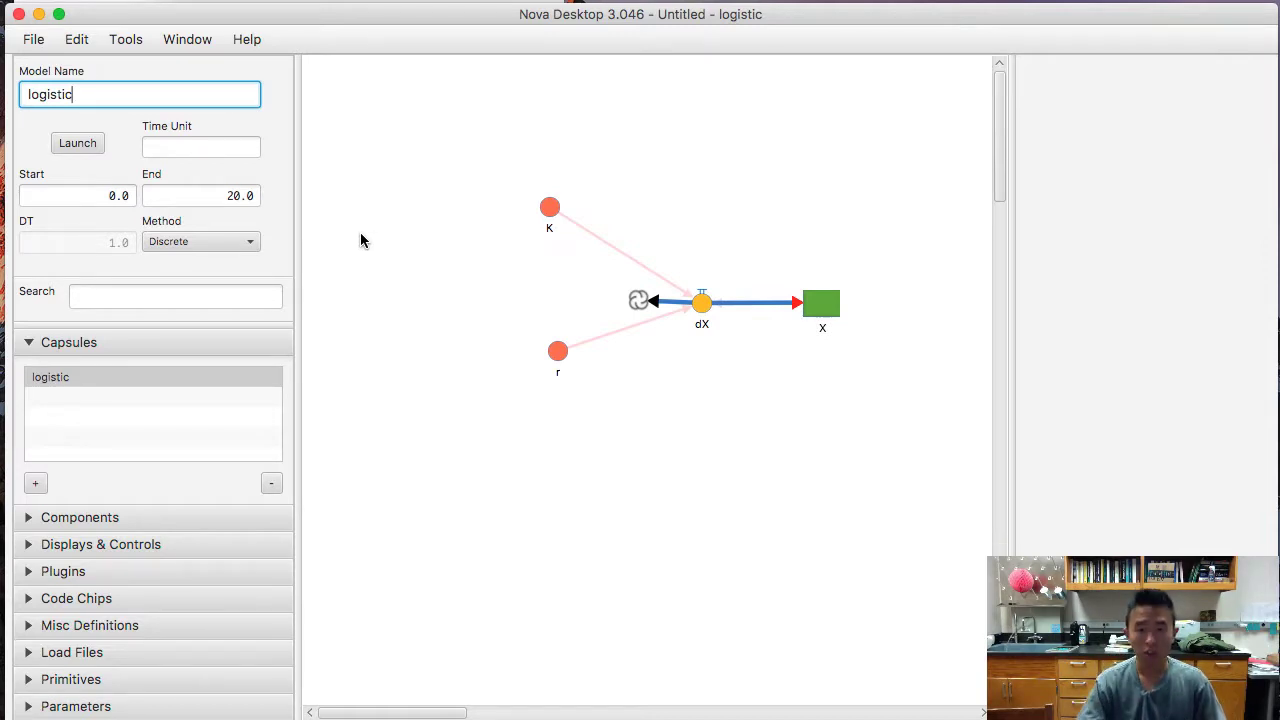
left_click(68, 385)
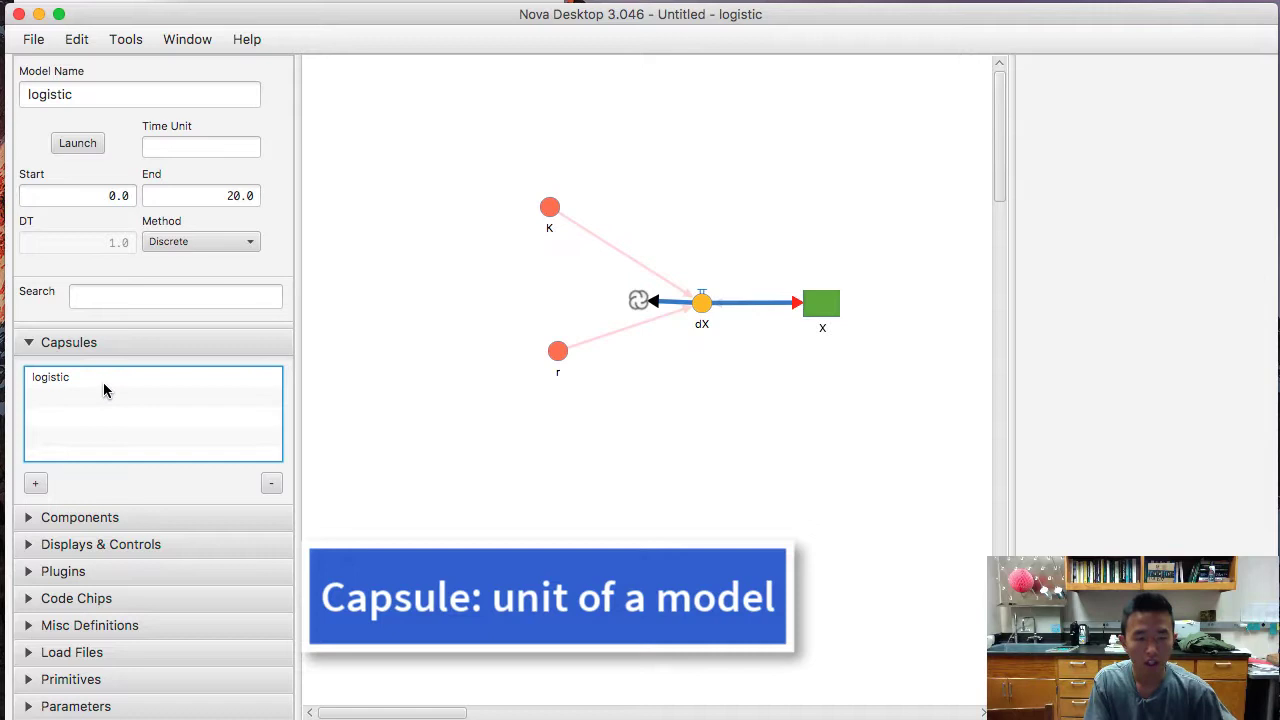
left_click(36, 483)
- Rename the new Untitled capsule to 'Parent' and return to its empty canvas
left_click(52, 400)
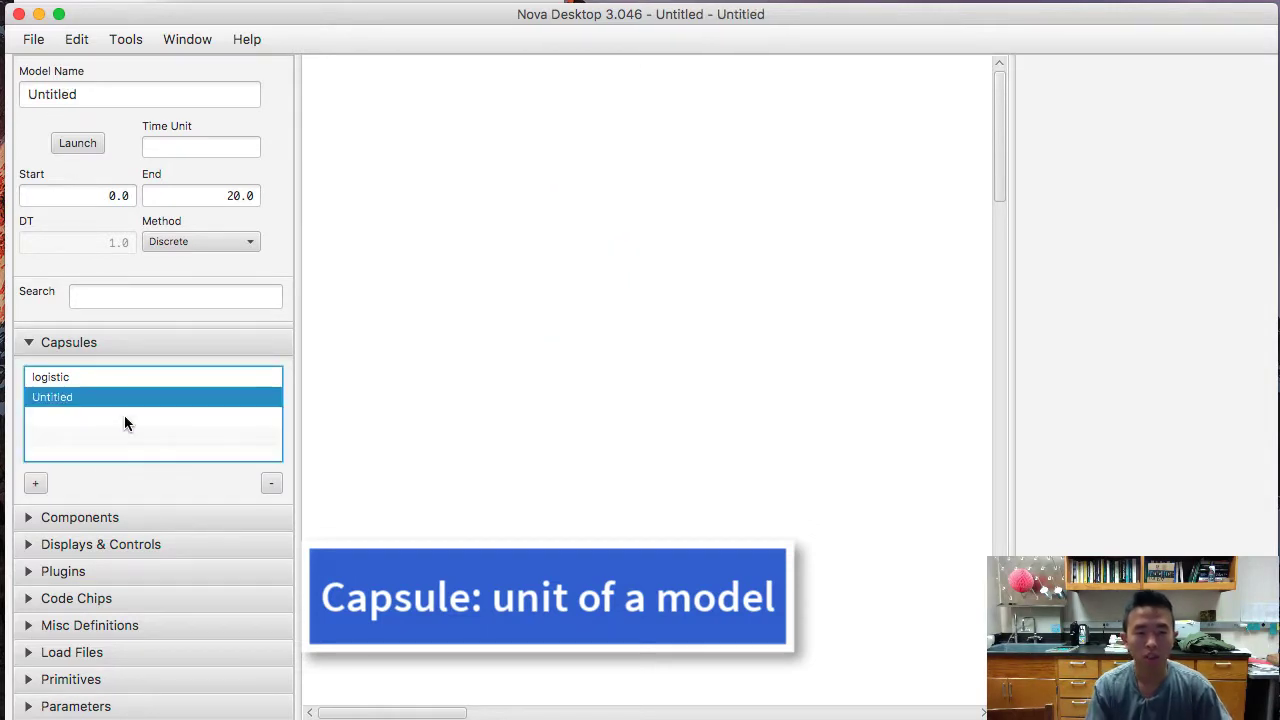
left_click(138, 100)
double_click(138, 100)
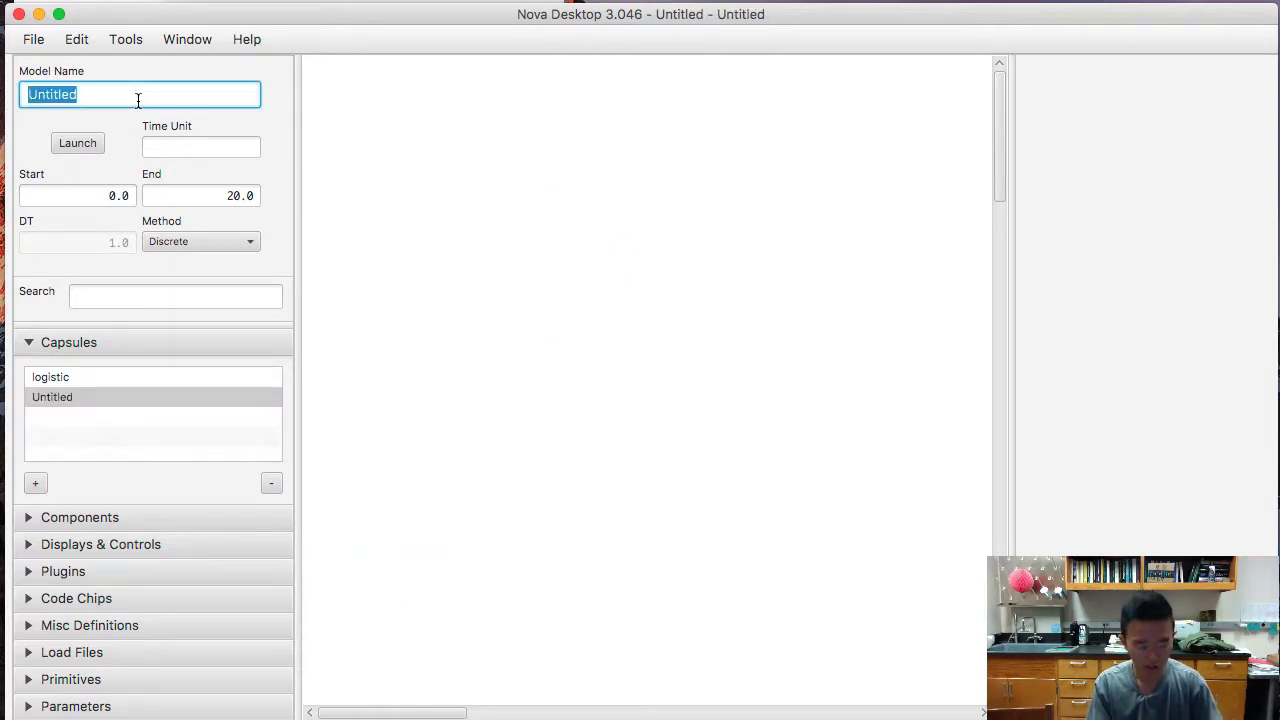
type("Parent")
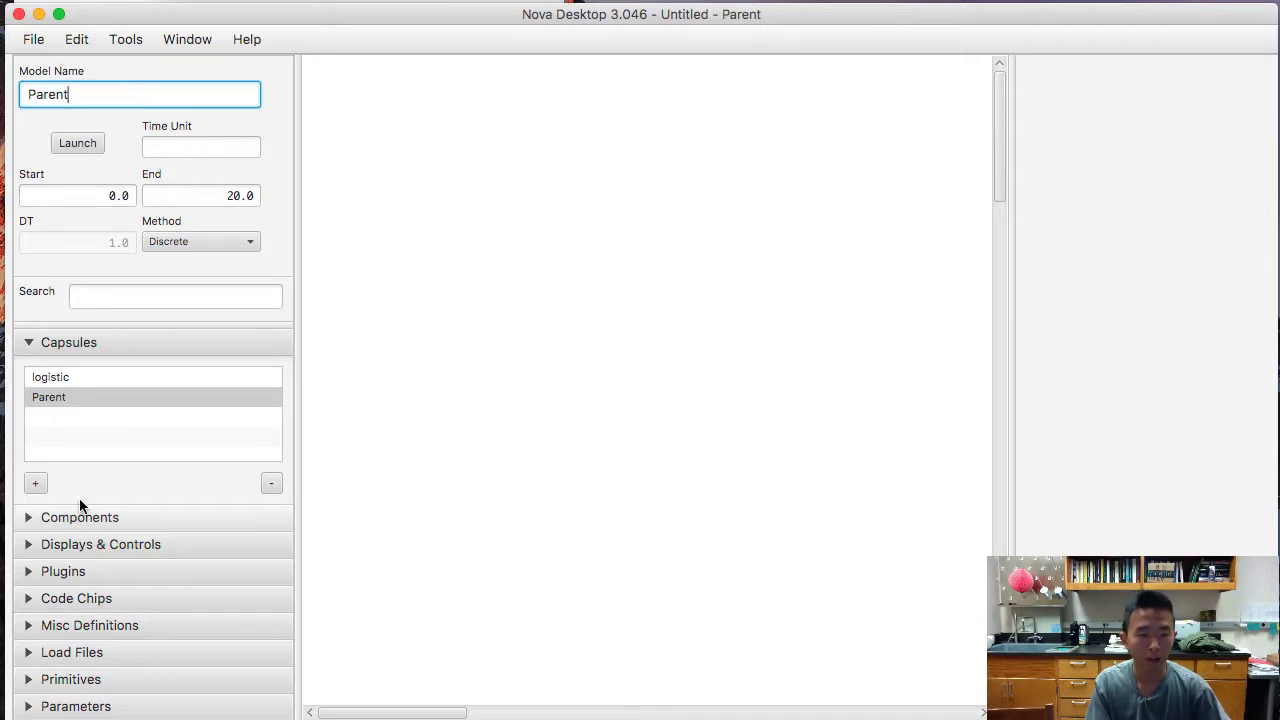
left_click(98, 412)
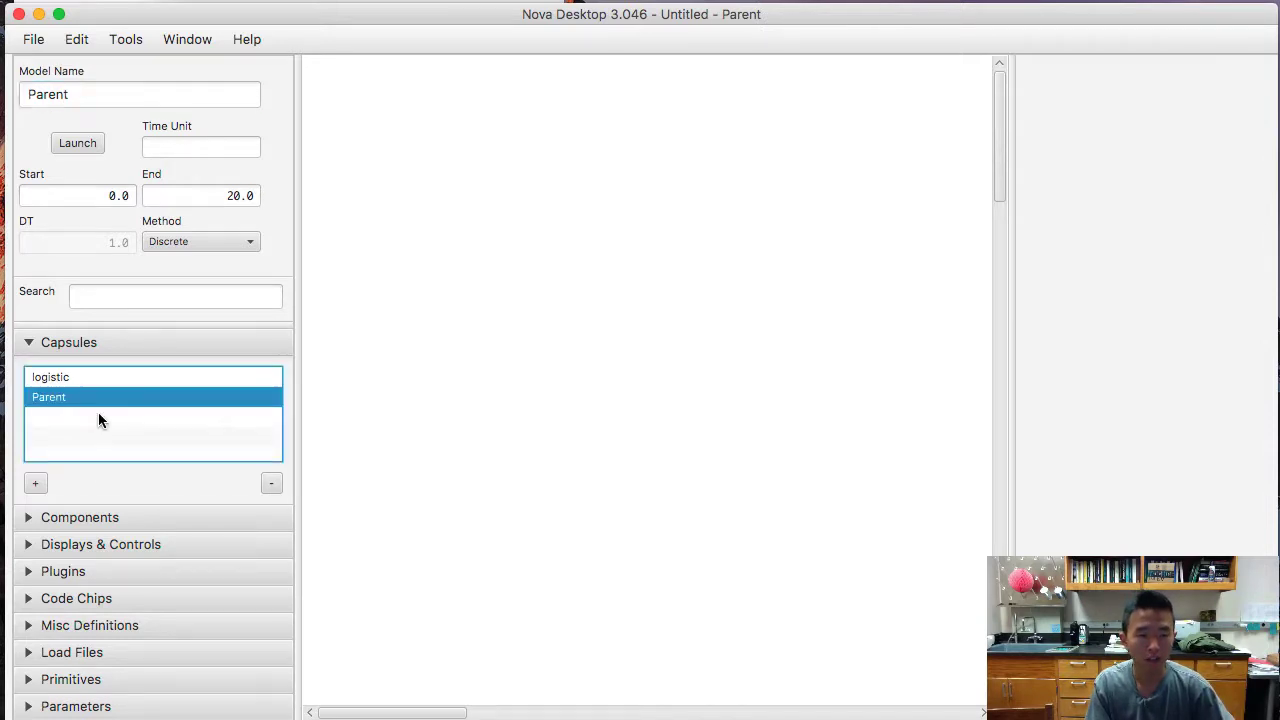
left_click(49, 385)
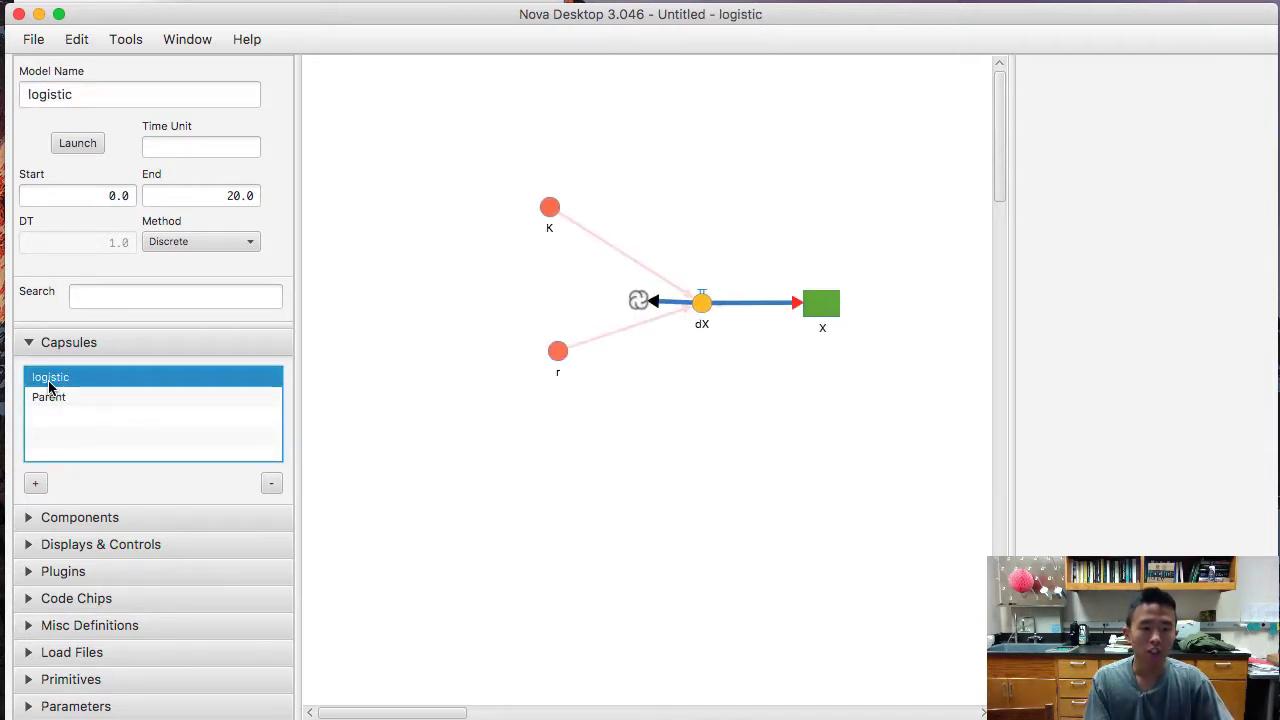
left_click(52, 396)
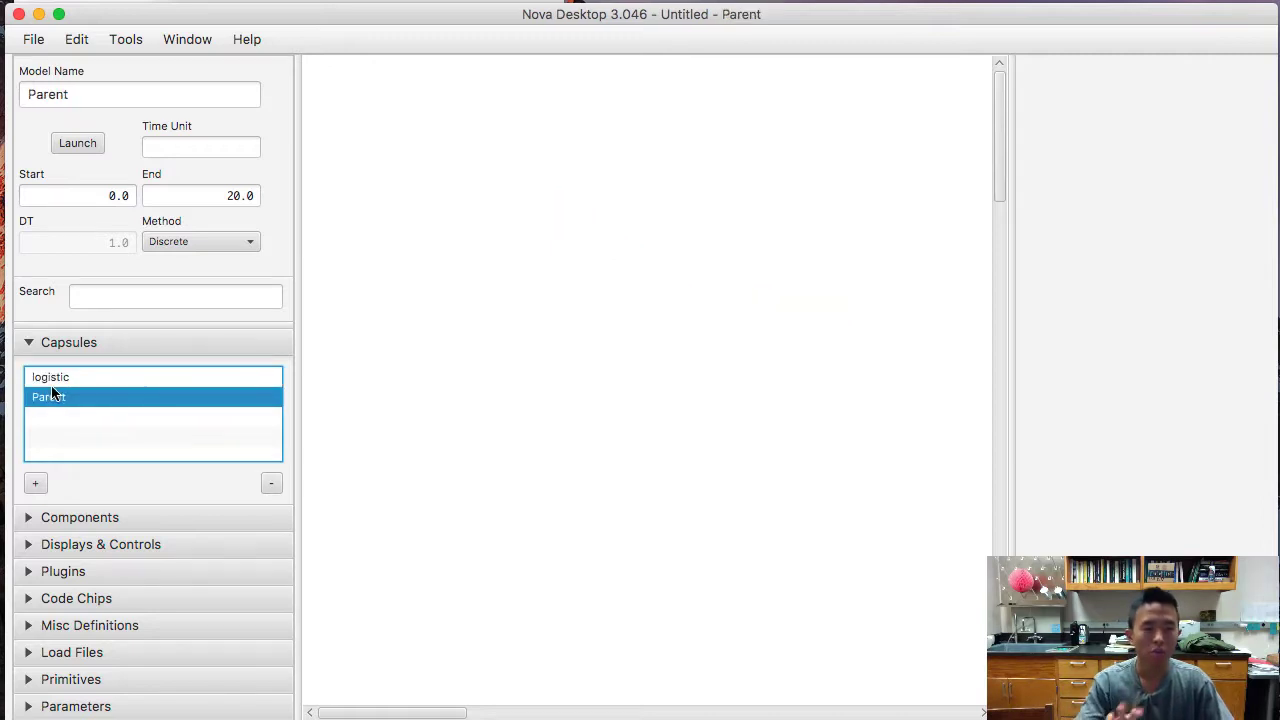
- Place the logistic capsule in Parent as a chip named 'logistic', positioned higher on the canvas
left_click_drag(50, 386, 621, 366)
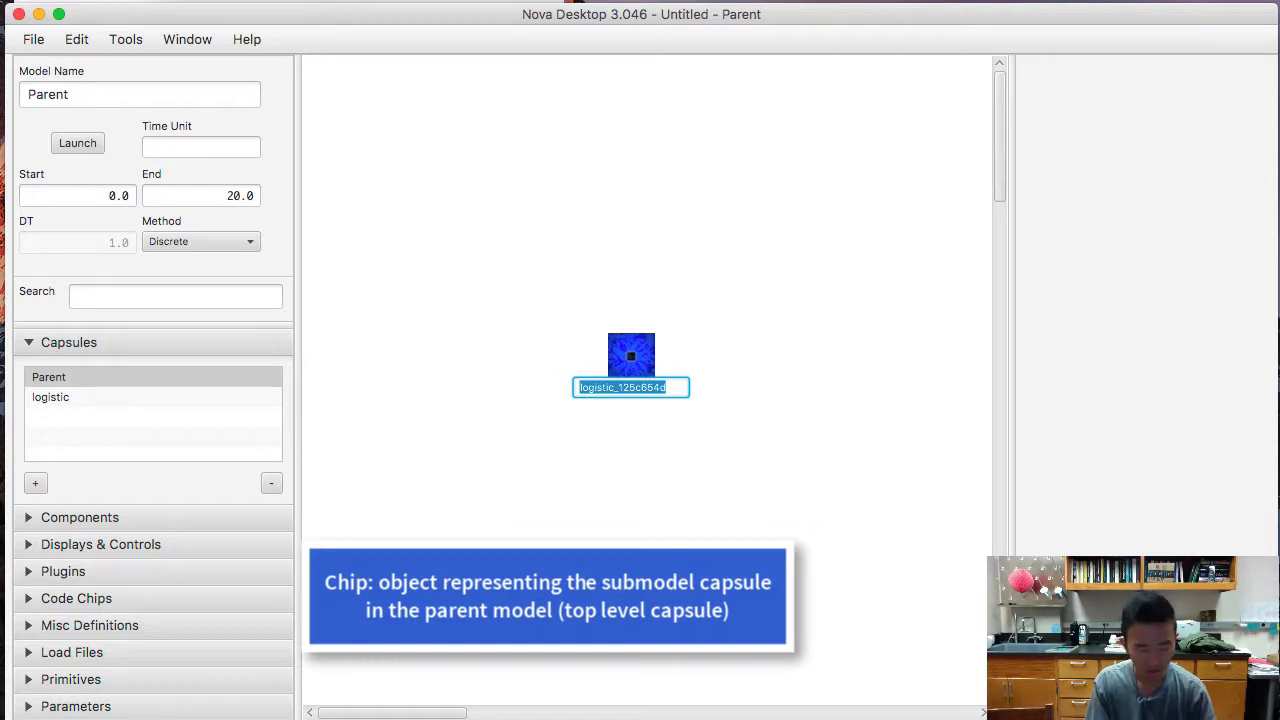
type("logistic")
key("Return")
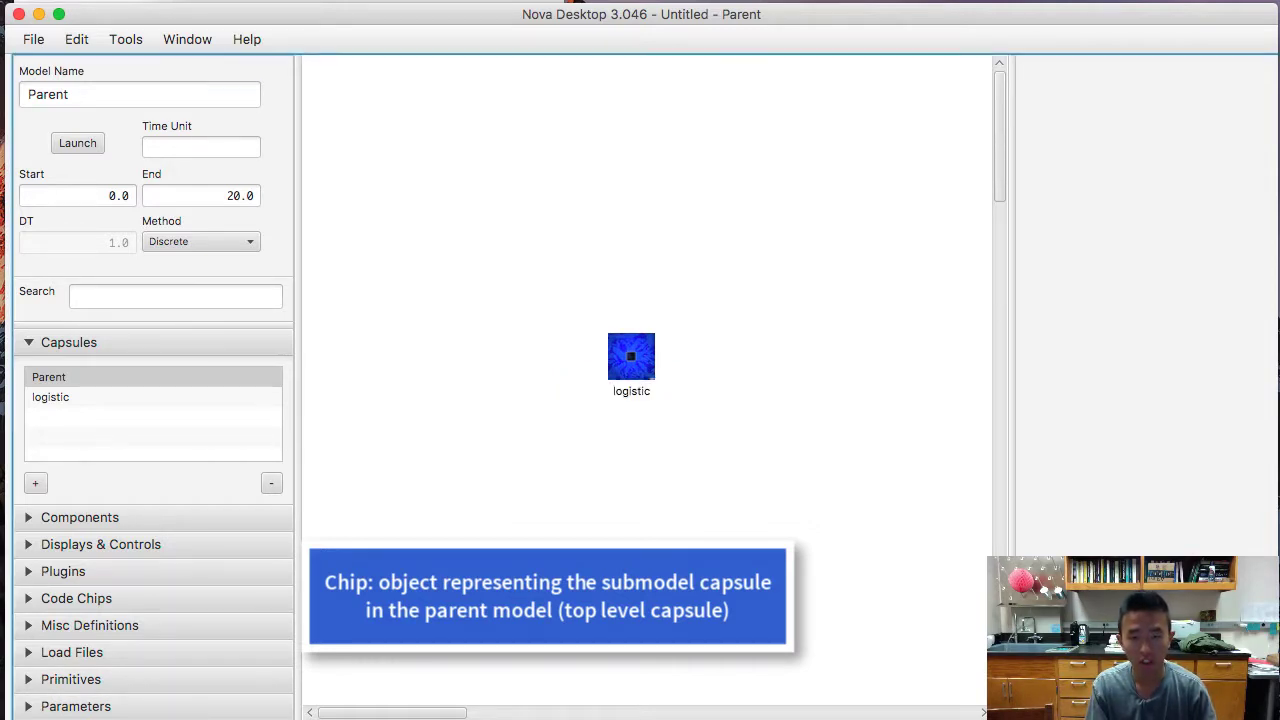
left_click_drag(628, 360, 650, 267)
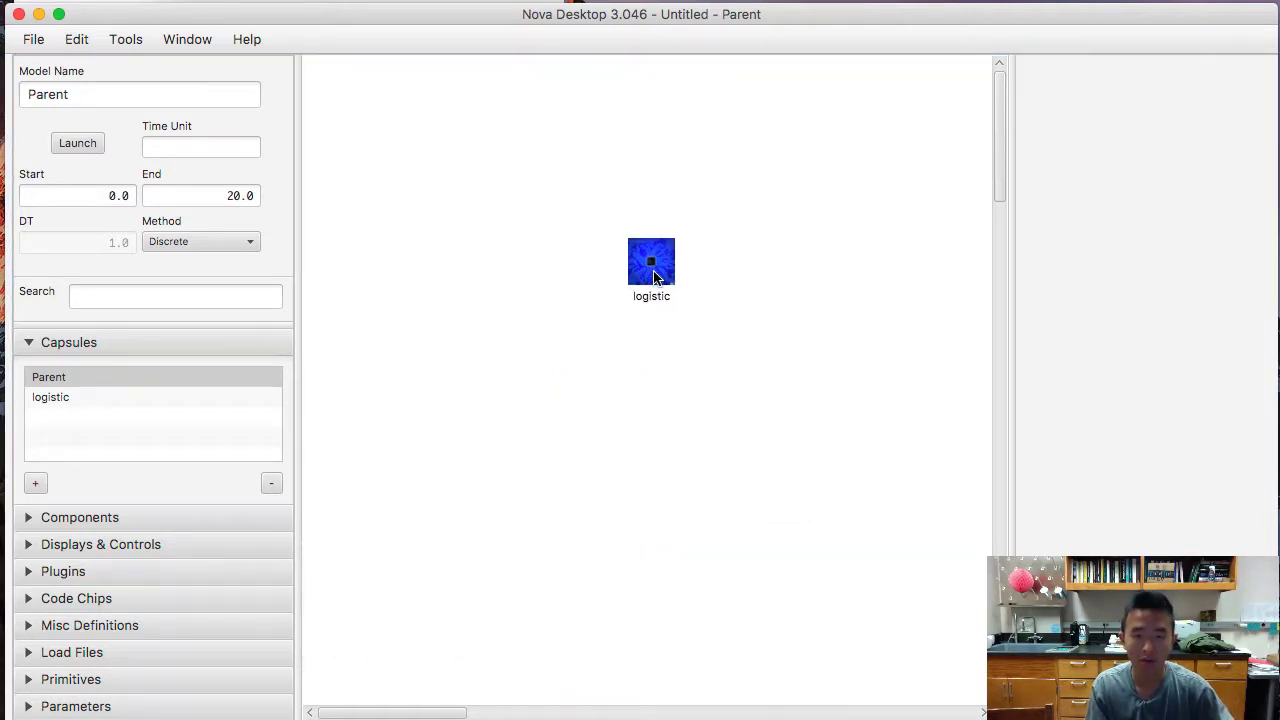
- Switch between the Parent and logistic capsules, ending on the logistic diagram
left_click(62, 410)
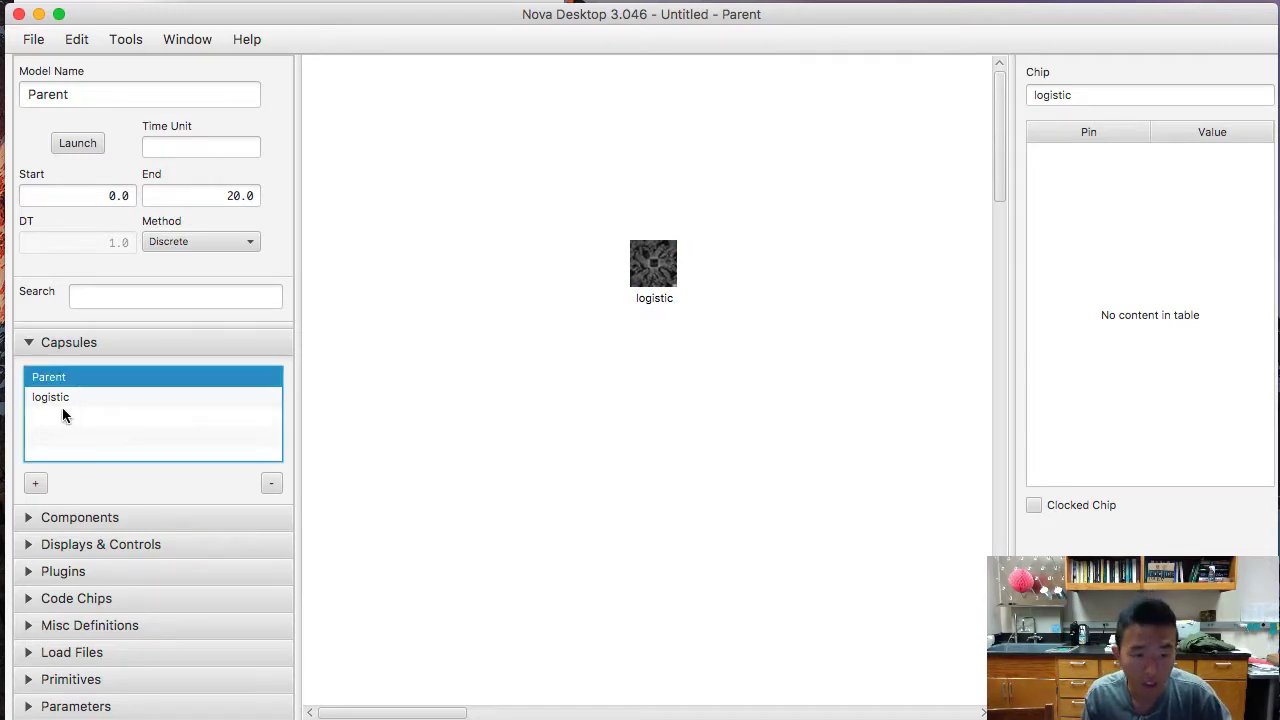
left_click(66, 398)
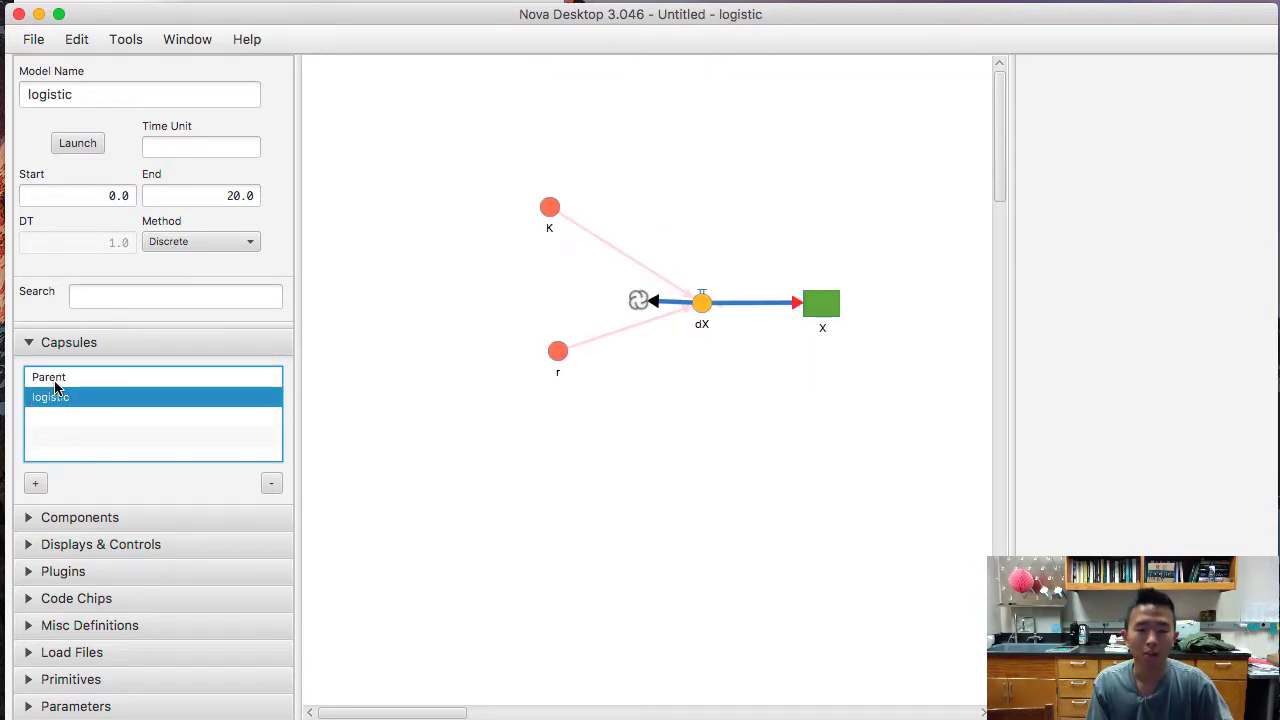
left_click(47, 378)
left_click(47, 378)
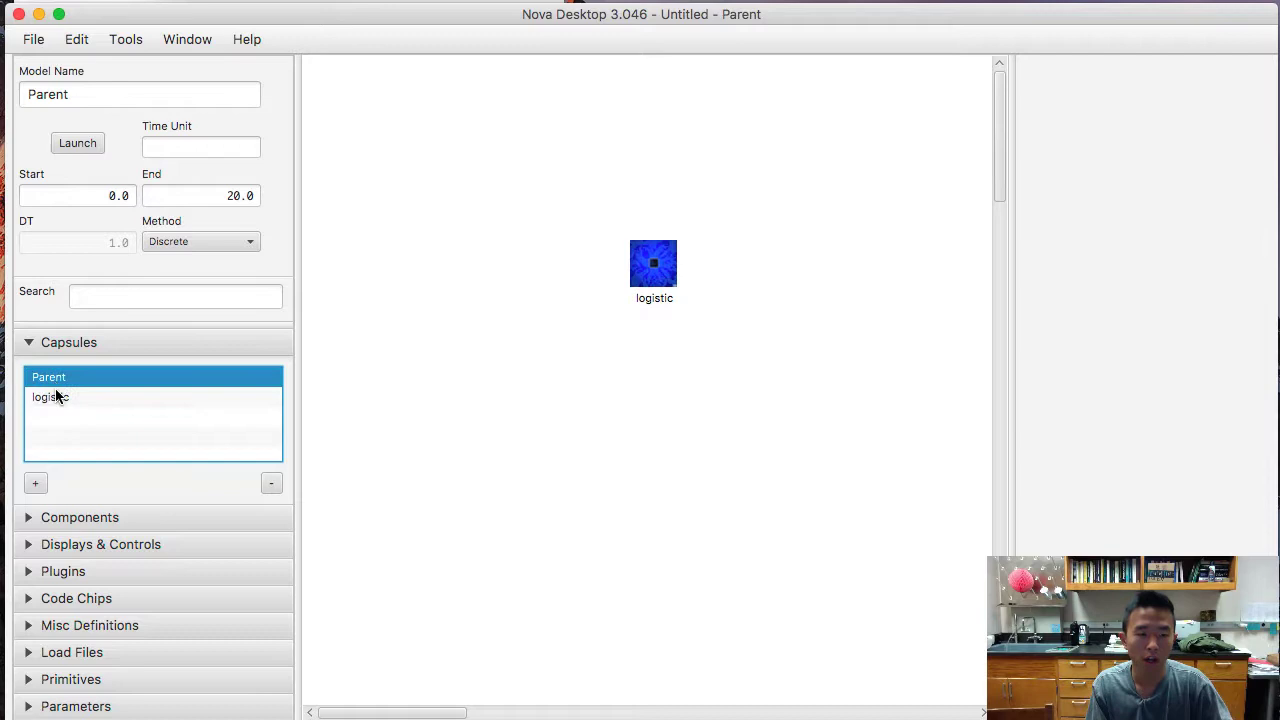
left_click(54, 397)
left_click(47, 378)
left_click(52, 398)
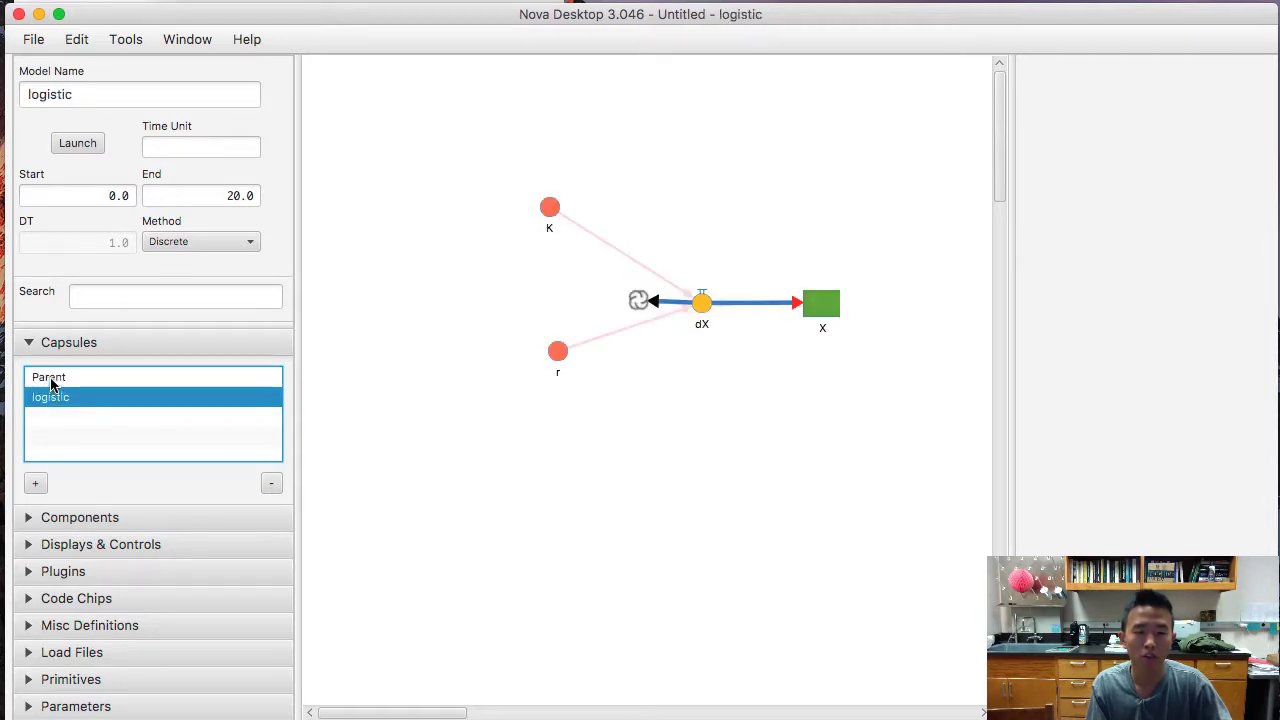
- Make term r an input pin
left_click(559, 352)
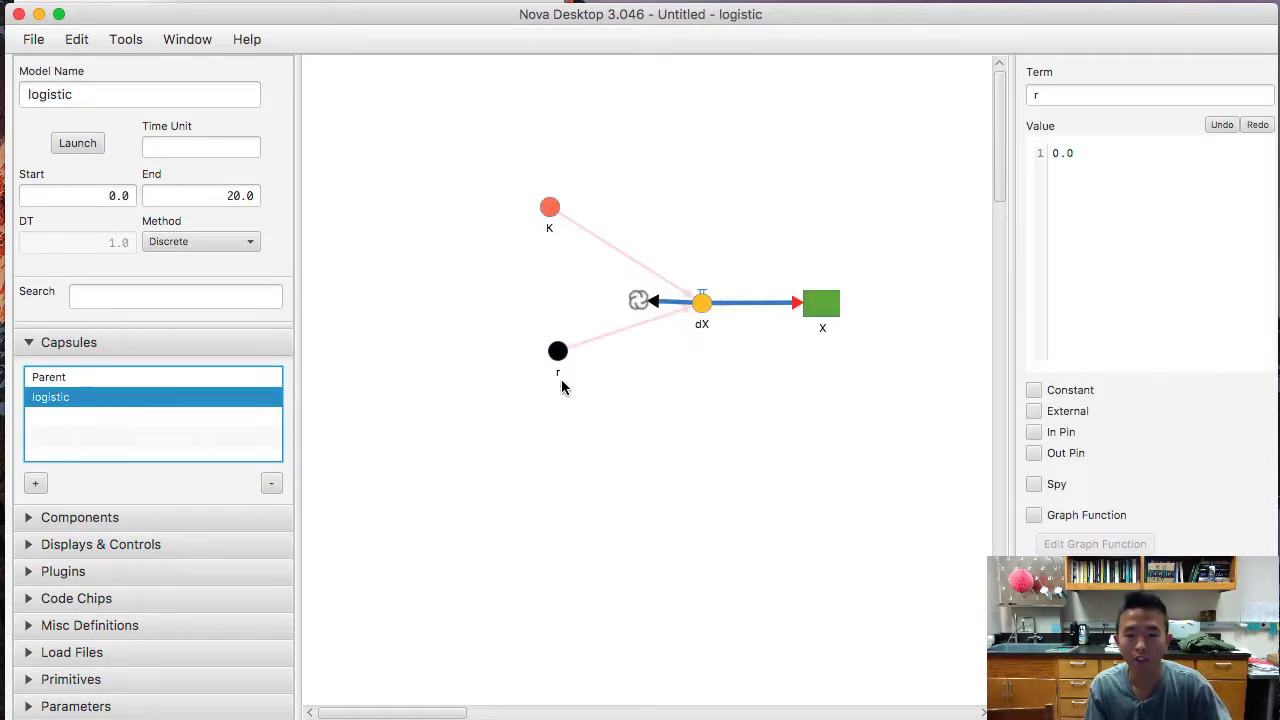
left_click(1034, 433)
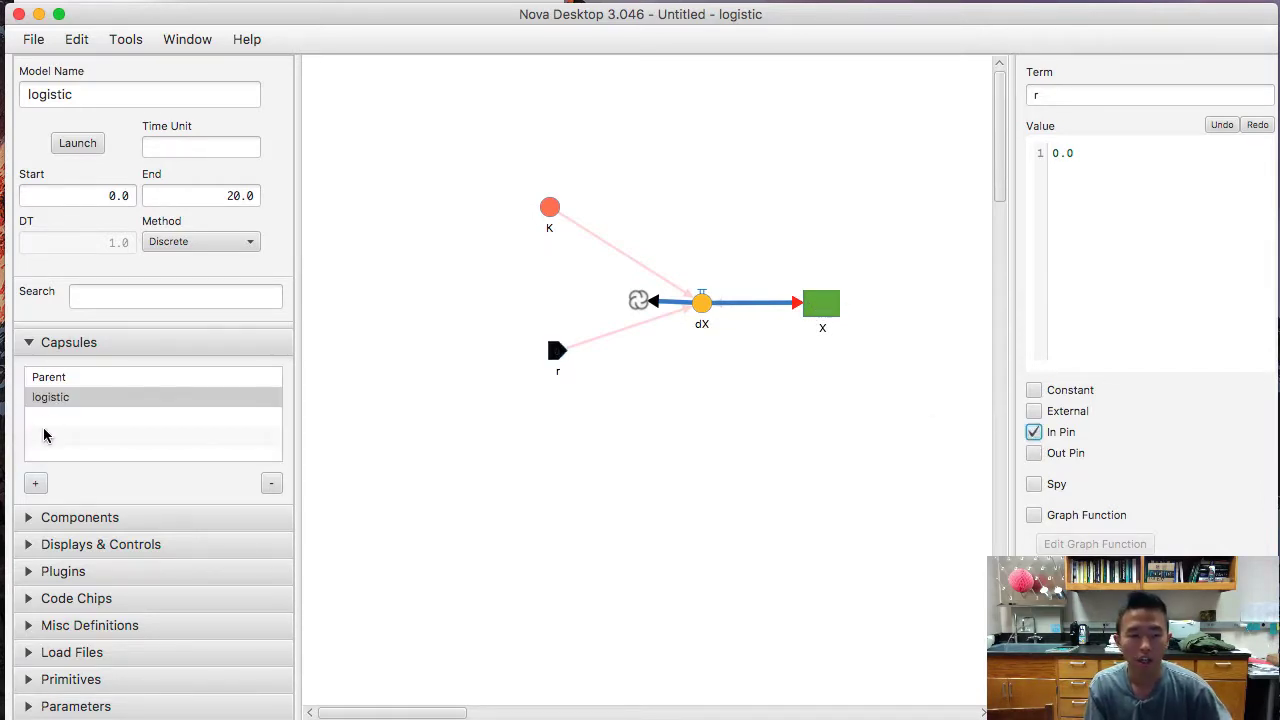
left_click(50, 517)
left_click_drag(58, 420, 880, 200)
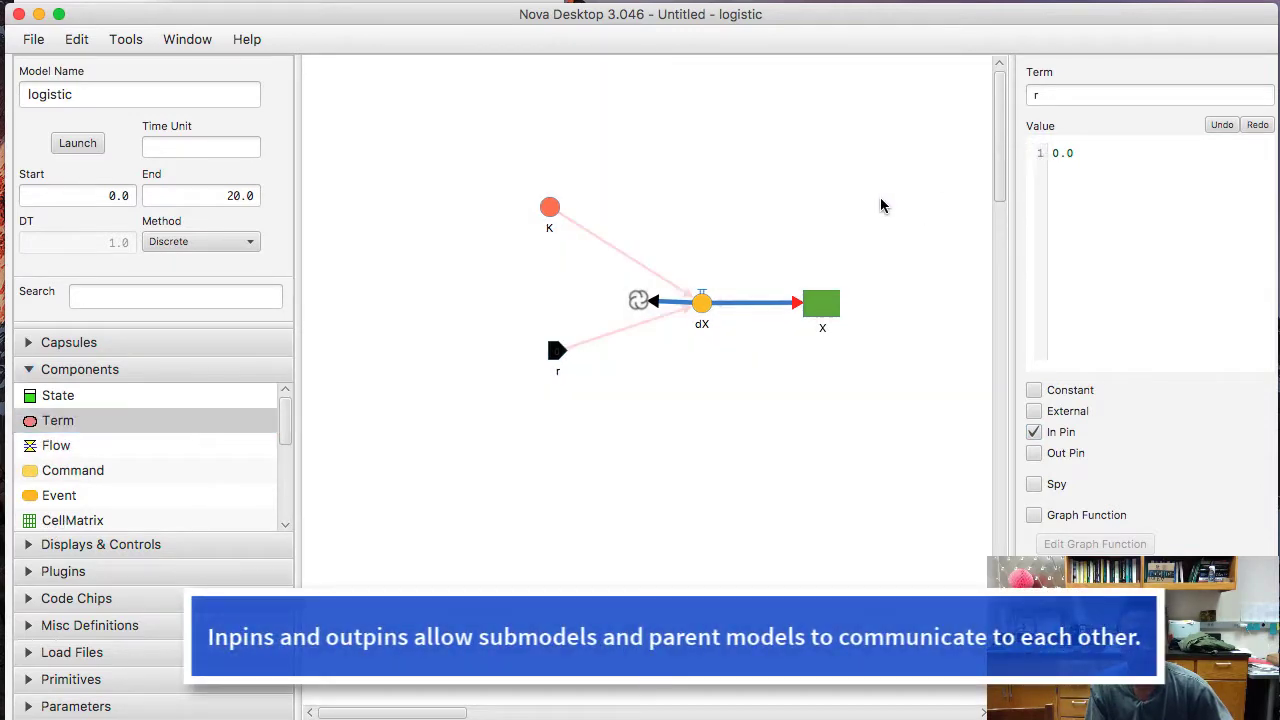
left_click(880, 200)
- Add a term named Xout with value X at the upper right
left_click_drag(63, 420, 866, 180)
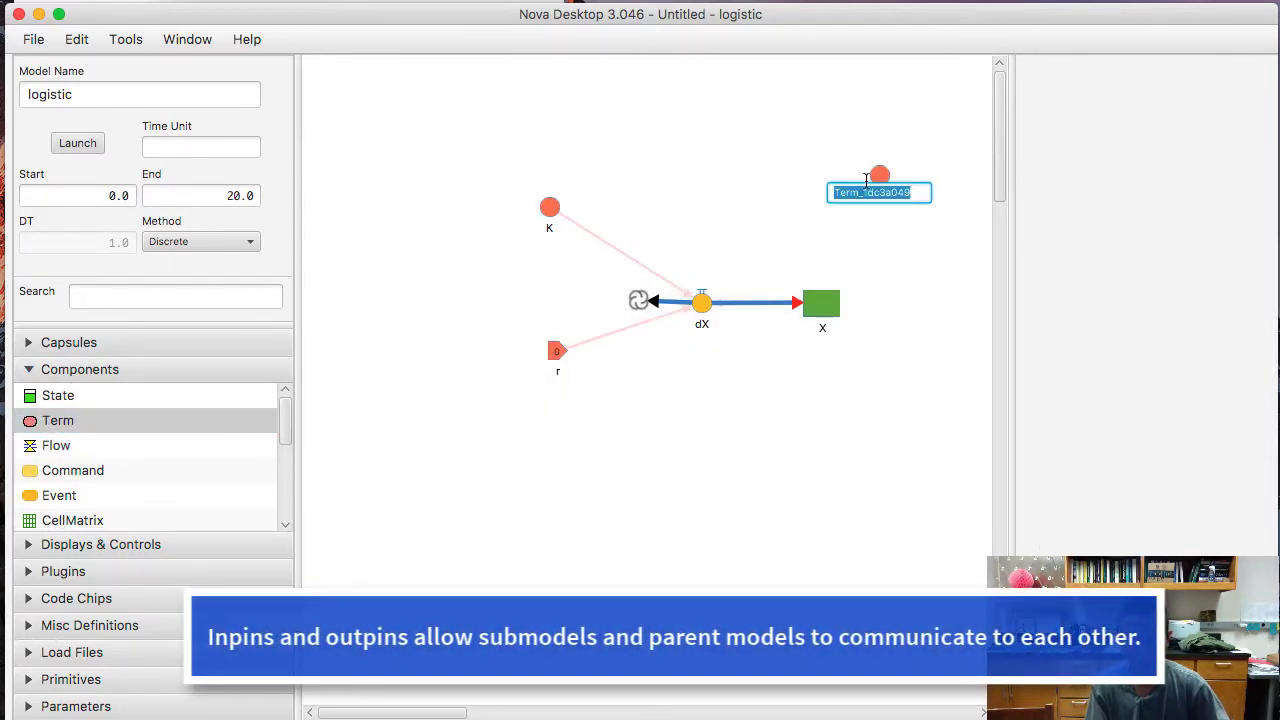
type("Xout")
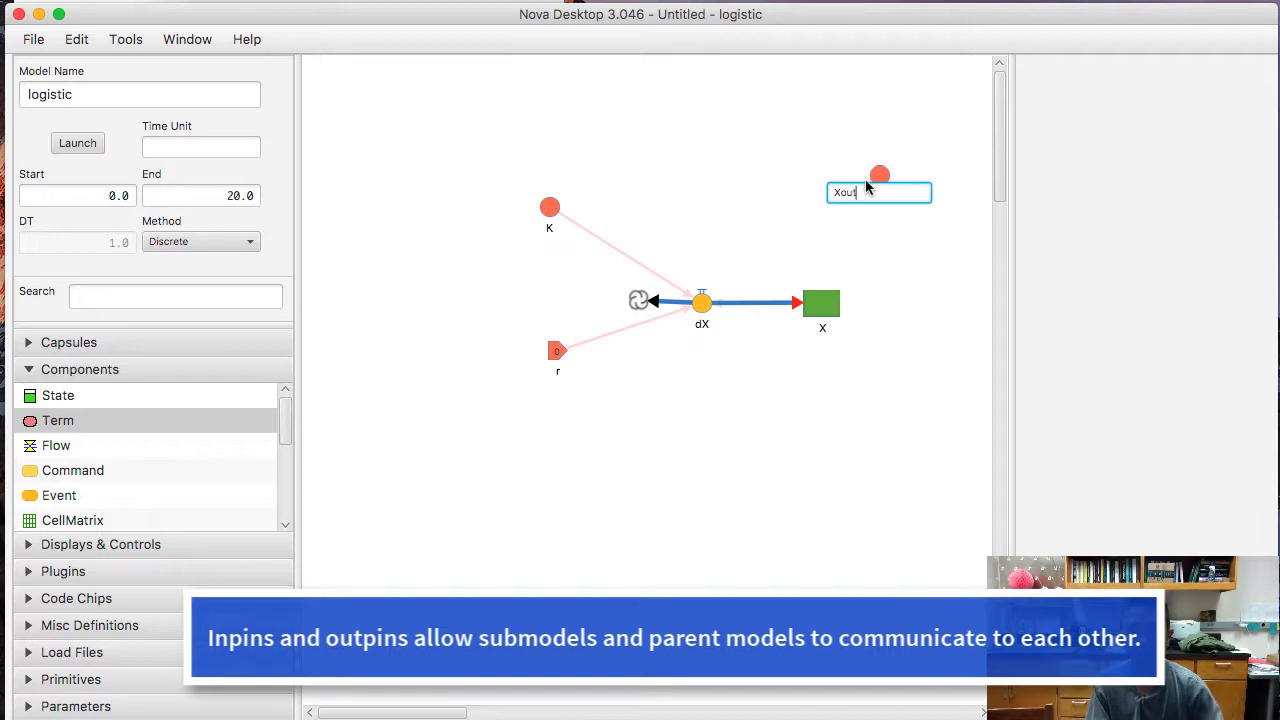
key("Return")
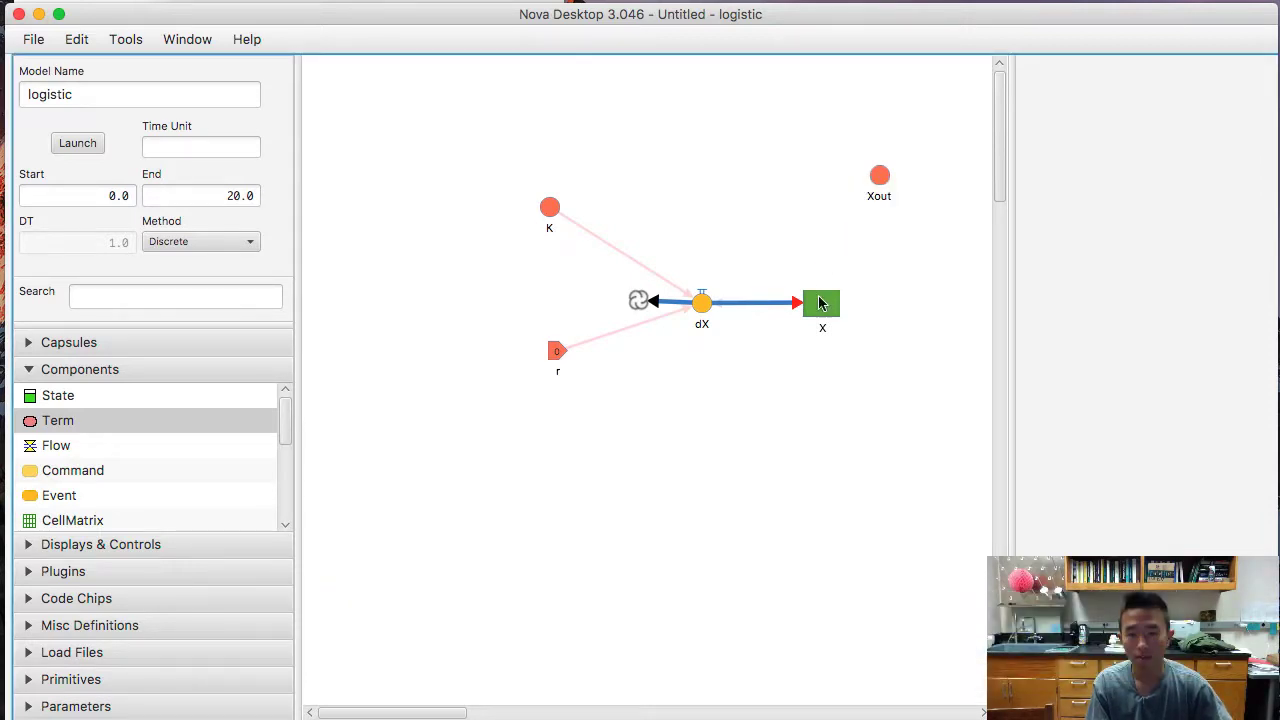
left_click_drag(891, 191, 898, 191)
left_click(891, 183)
left_click(1116, 219)
key("BackSpace")
key("BackSpace")
key("BackSpace")
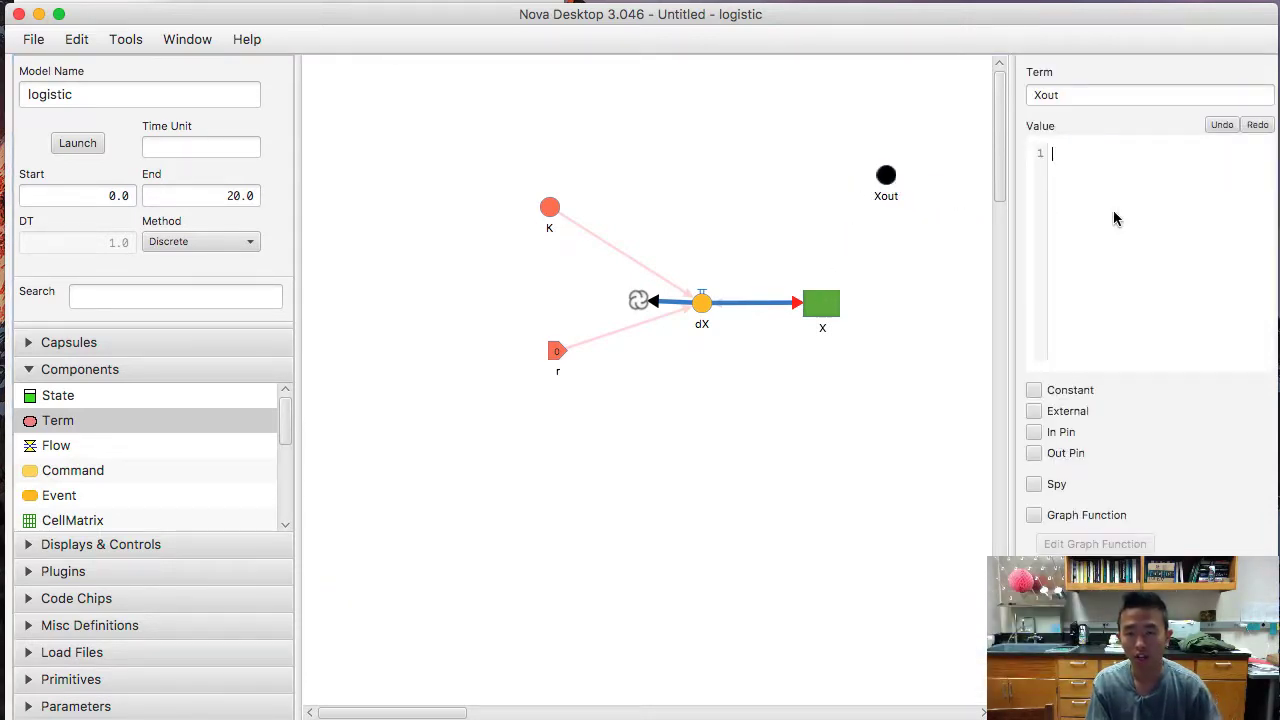
type("X")
left_click(901, 280)
- Make Xout an output pin, place it below-right of X, and move r lower
left_click(824, 302)
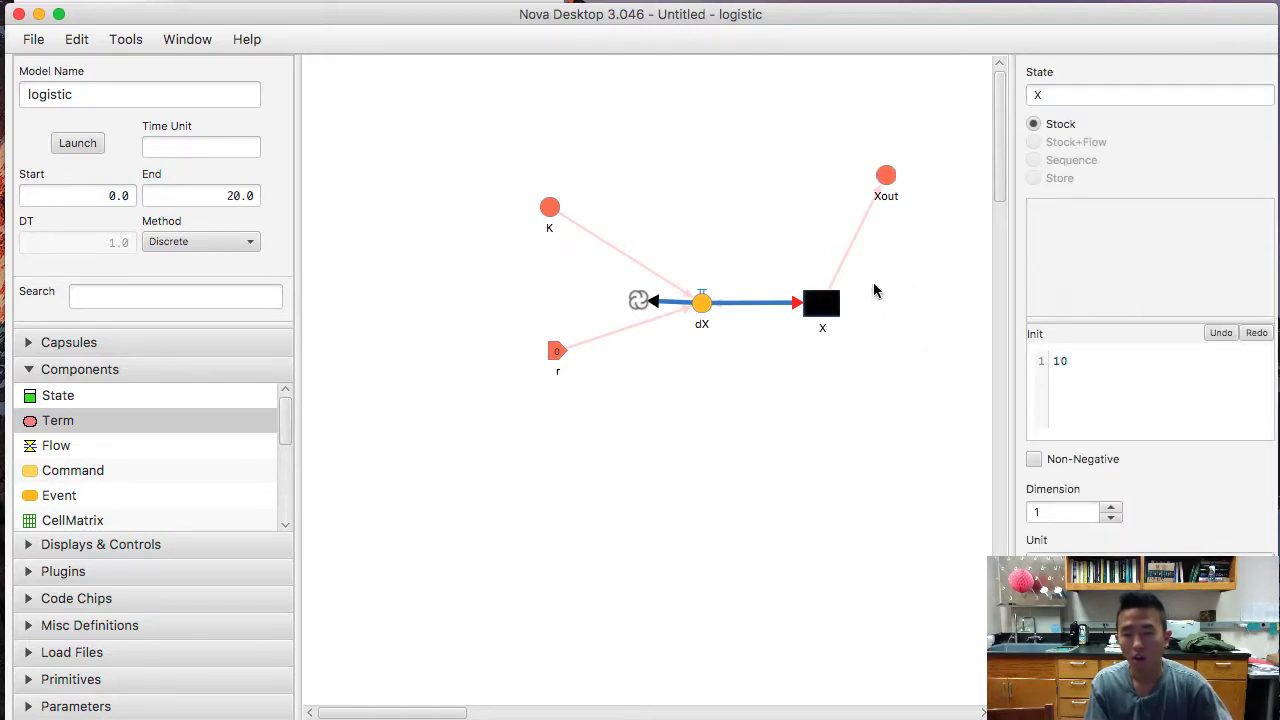
left_click(886, 182)
left_click(1034, 453)
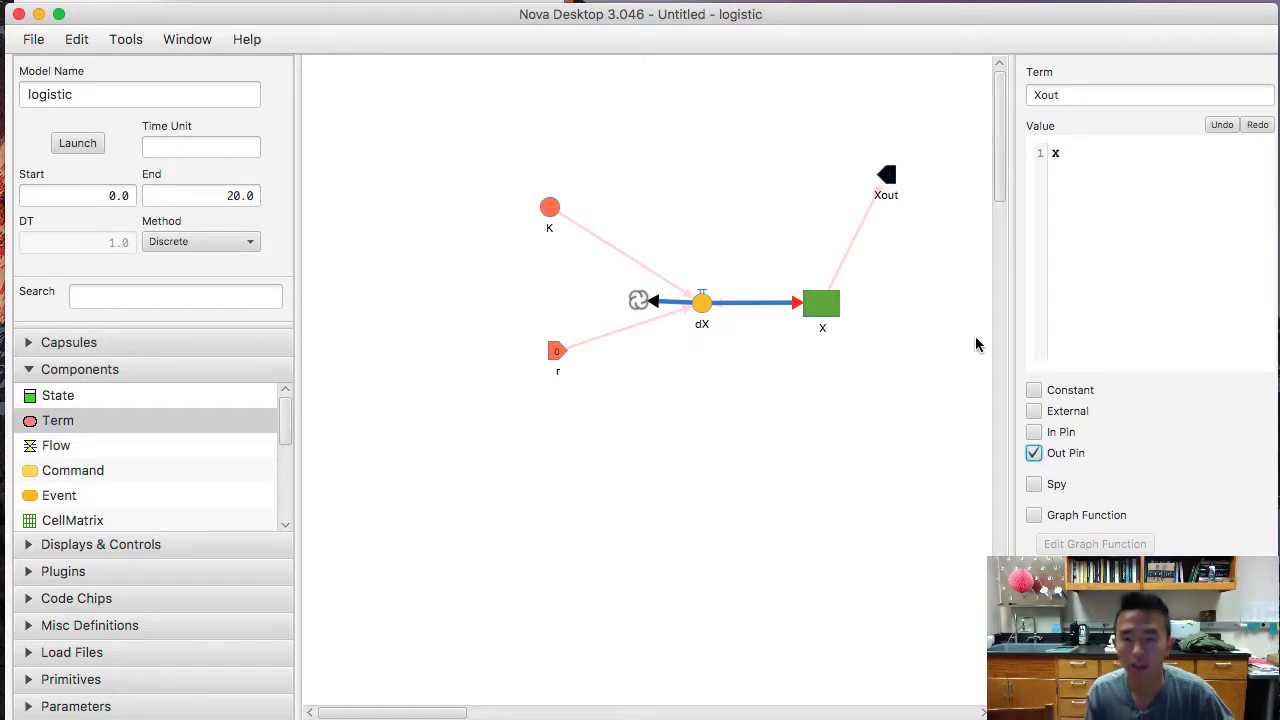
left_click_drag(886, 176, 900, 390)
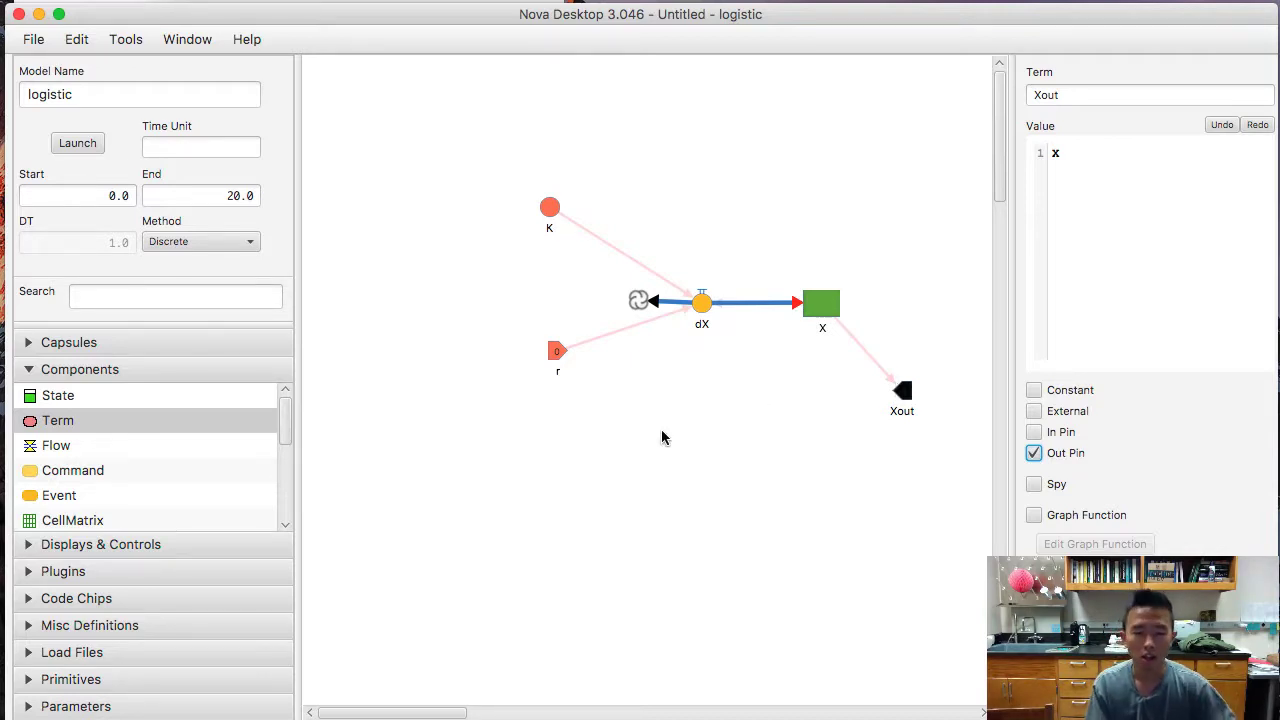
left_click_drag(557, 352, 556, 395)
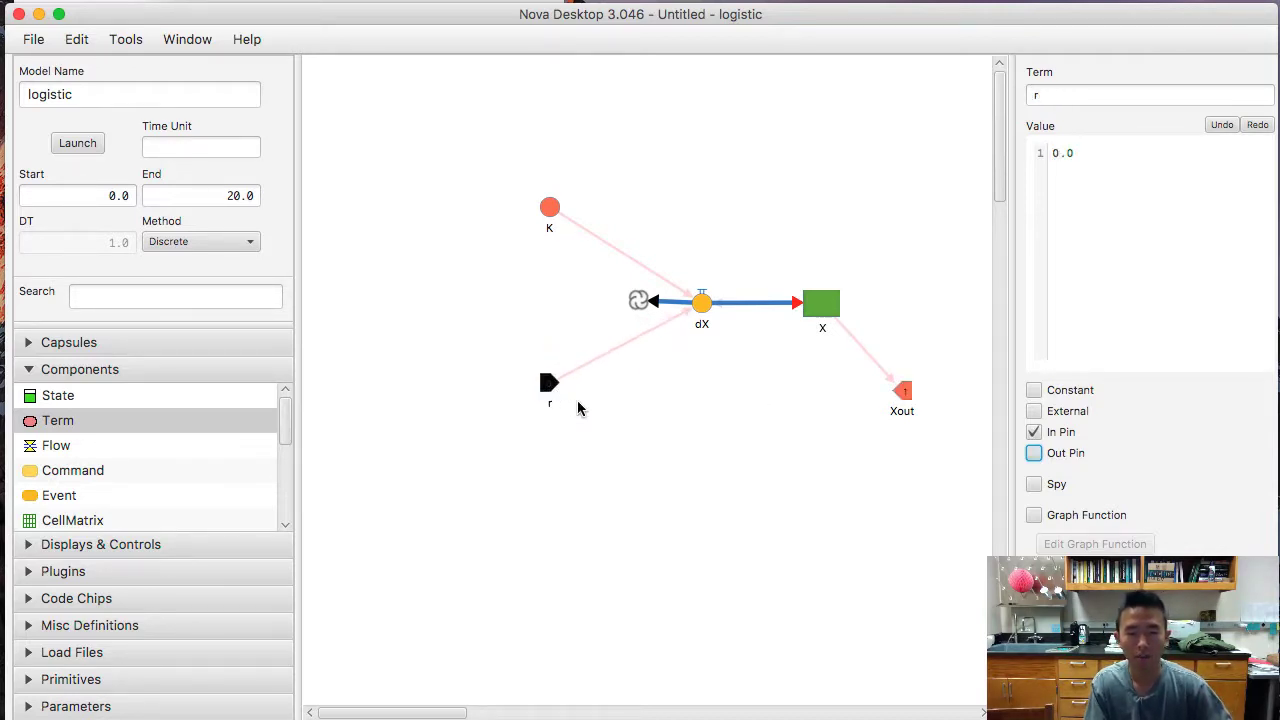
- Switch to the Parent capsule and reposition the logistic chip, checking its r input pin
left_click(58, 343)
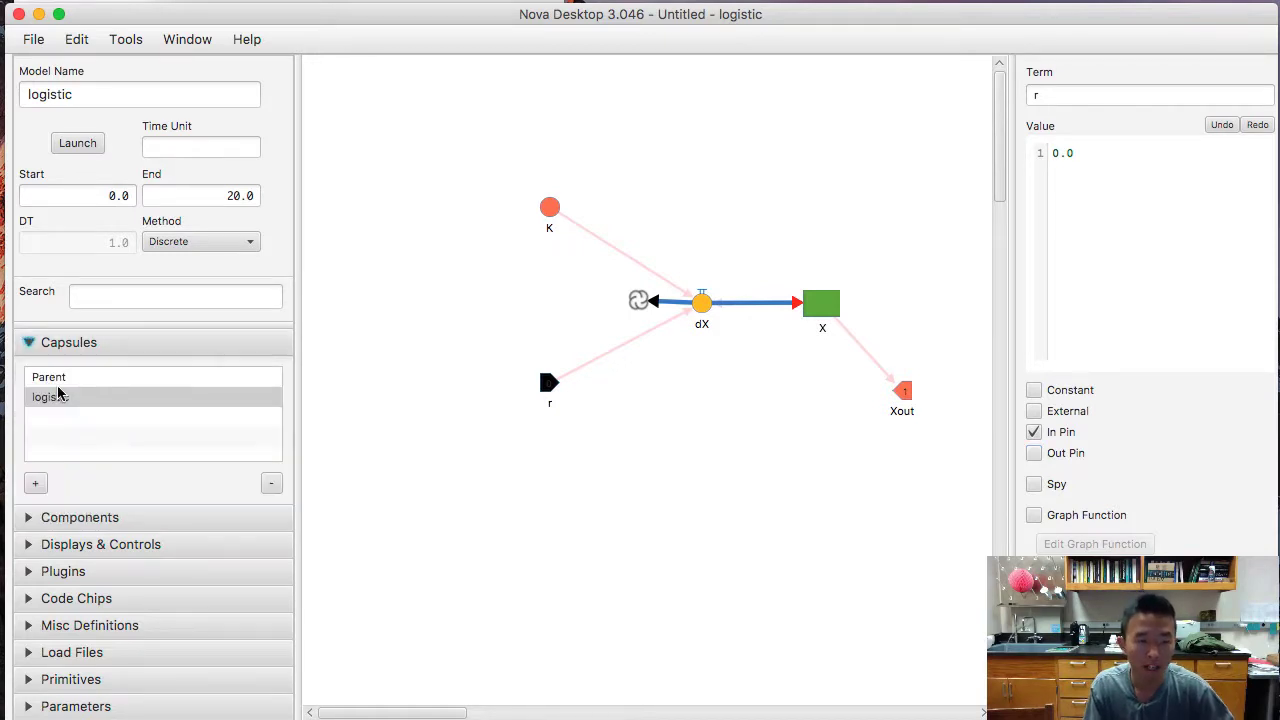
left_click(57, 384)
left_click_drag(643, 283, 643, 299)
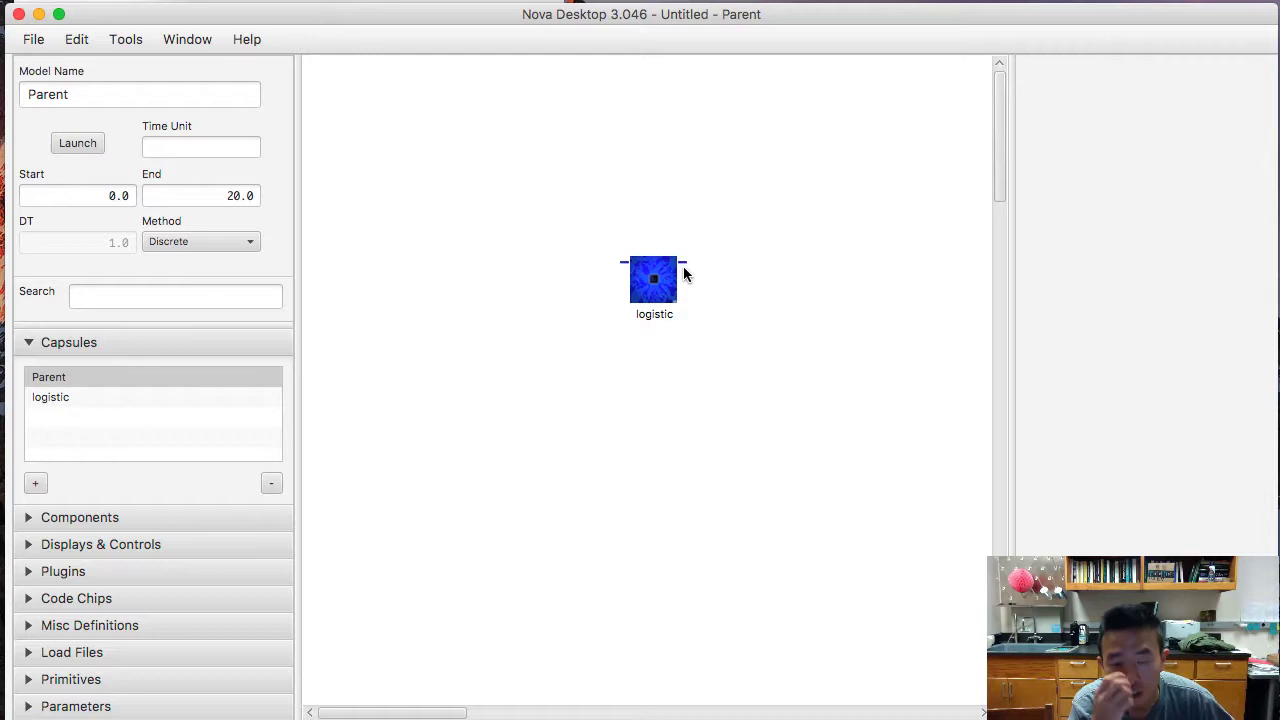
left_click(650, 278)
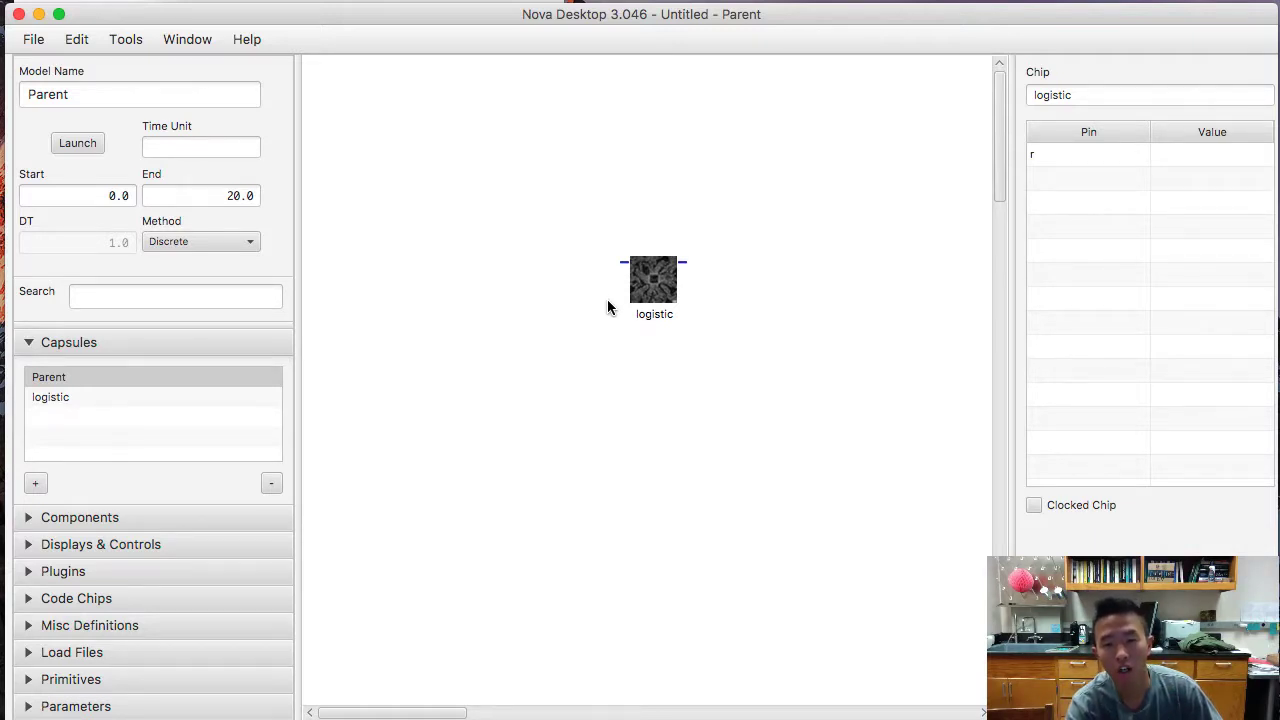
left_click_drag(649, 297, 641, 313)
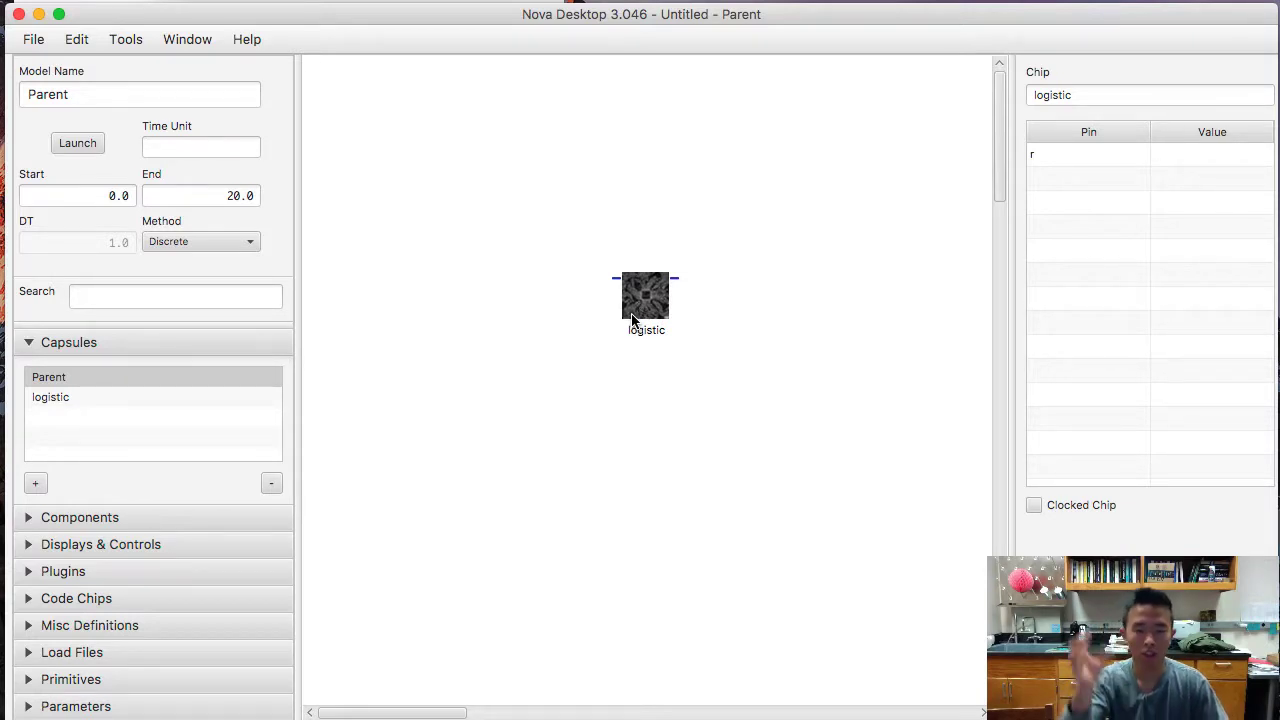
left_click(498, 497)
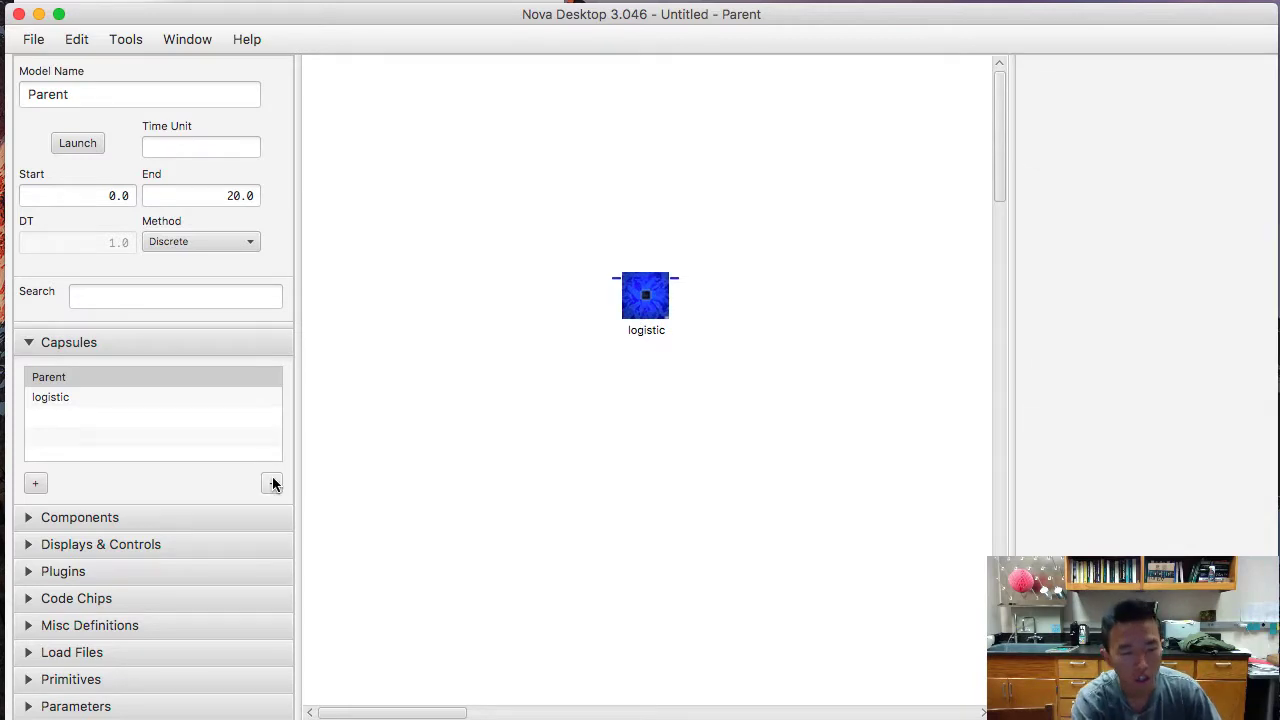
- Add slider r_slider in the upper left with maximum 1.0, step 0.1 and initial value 0.3
left_click(65, 519)
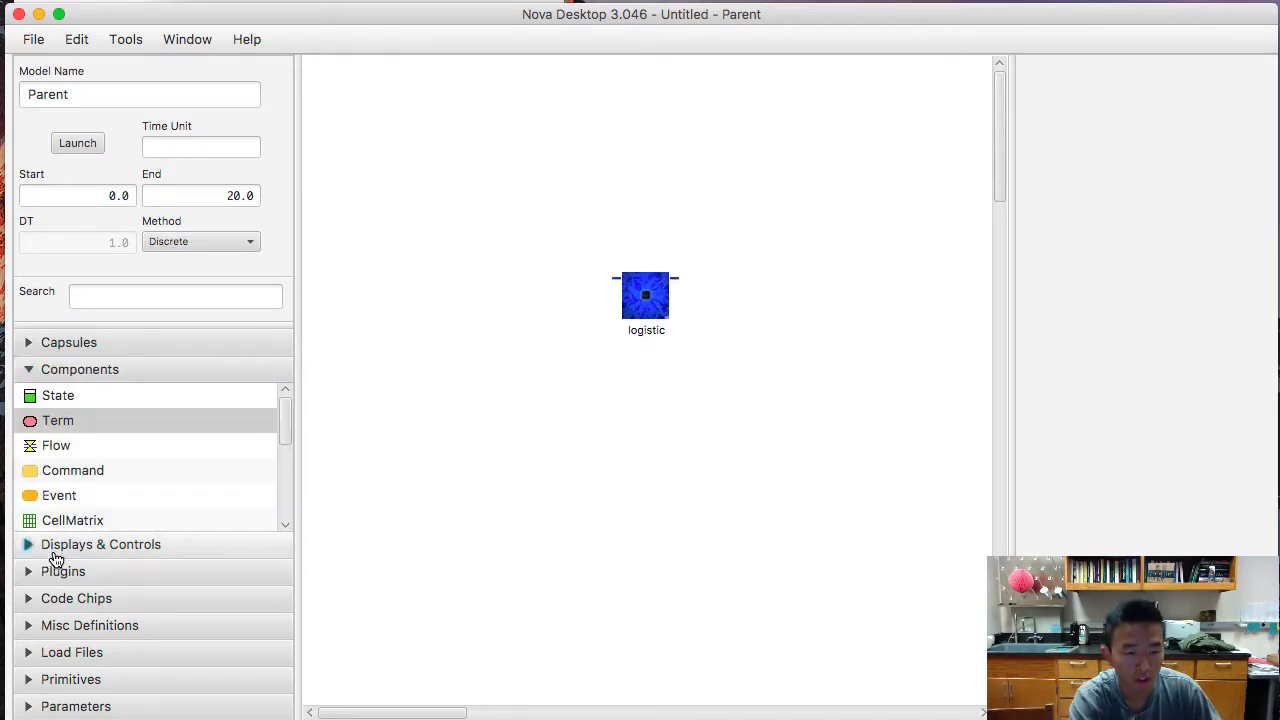
left_click(50, 548)
left_click_drag(45, 524, 423, 228)
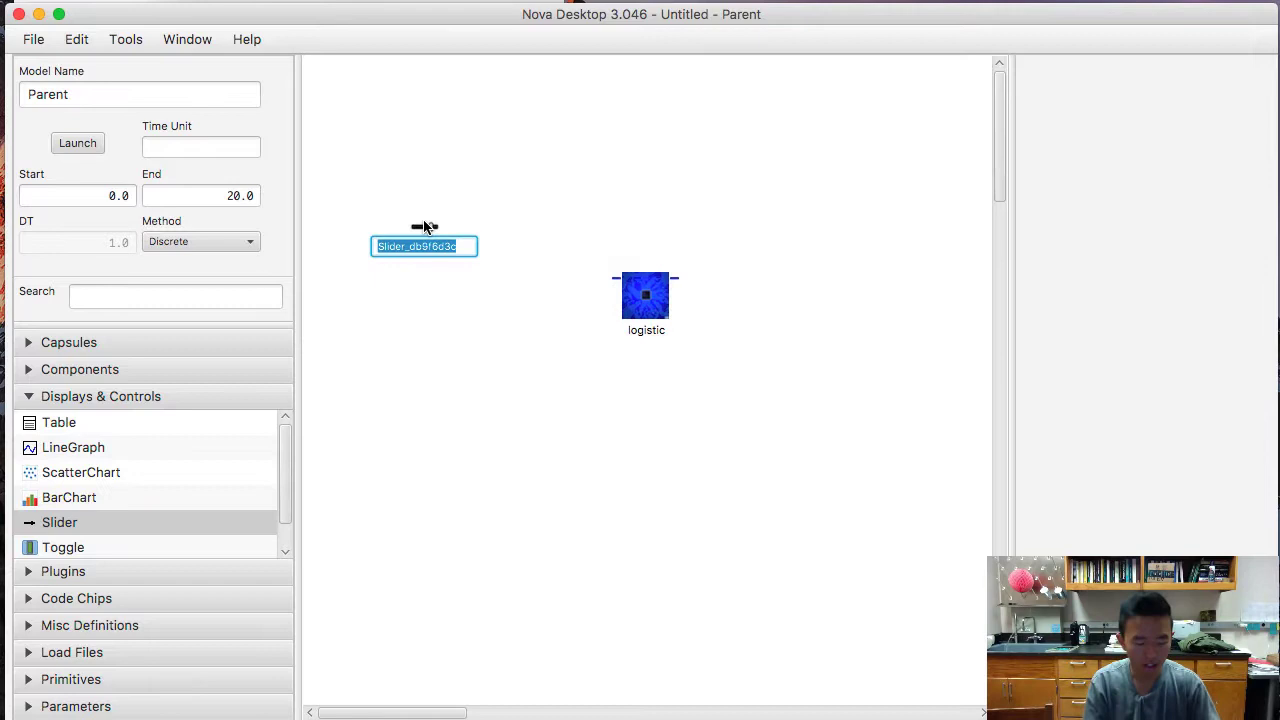
type("r_s")
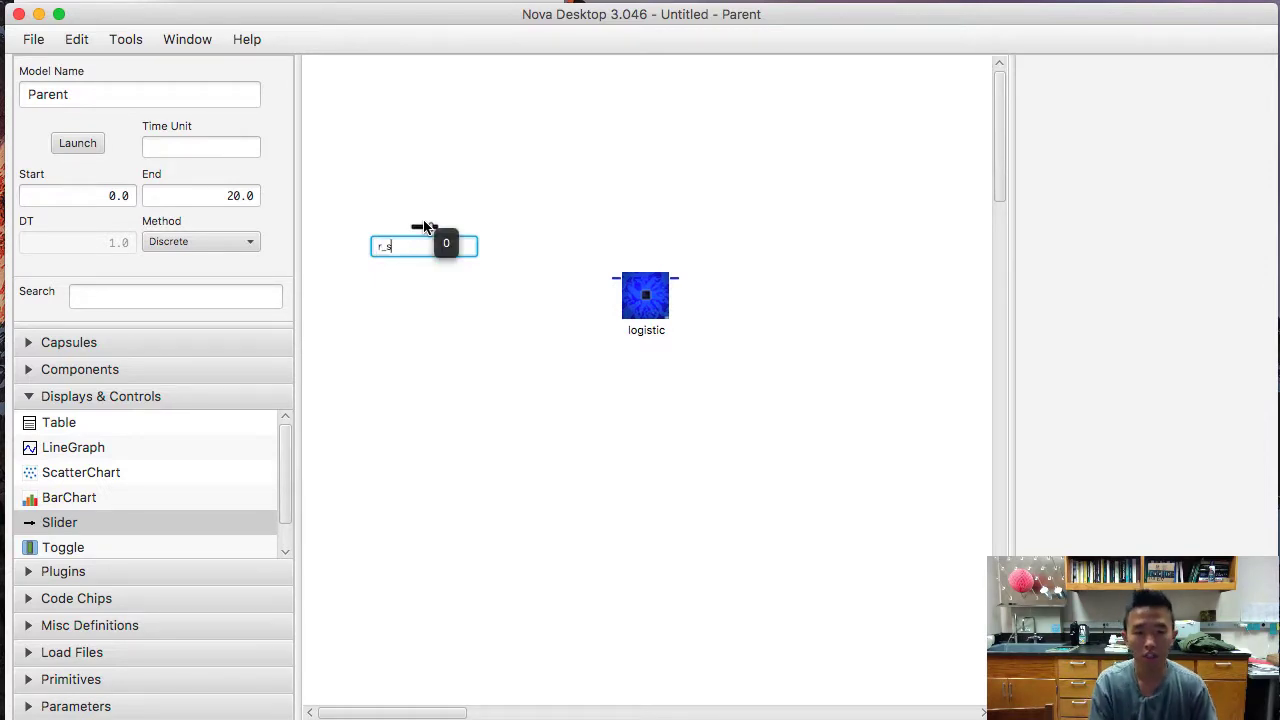
type("lider")
key("Return")
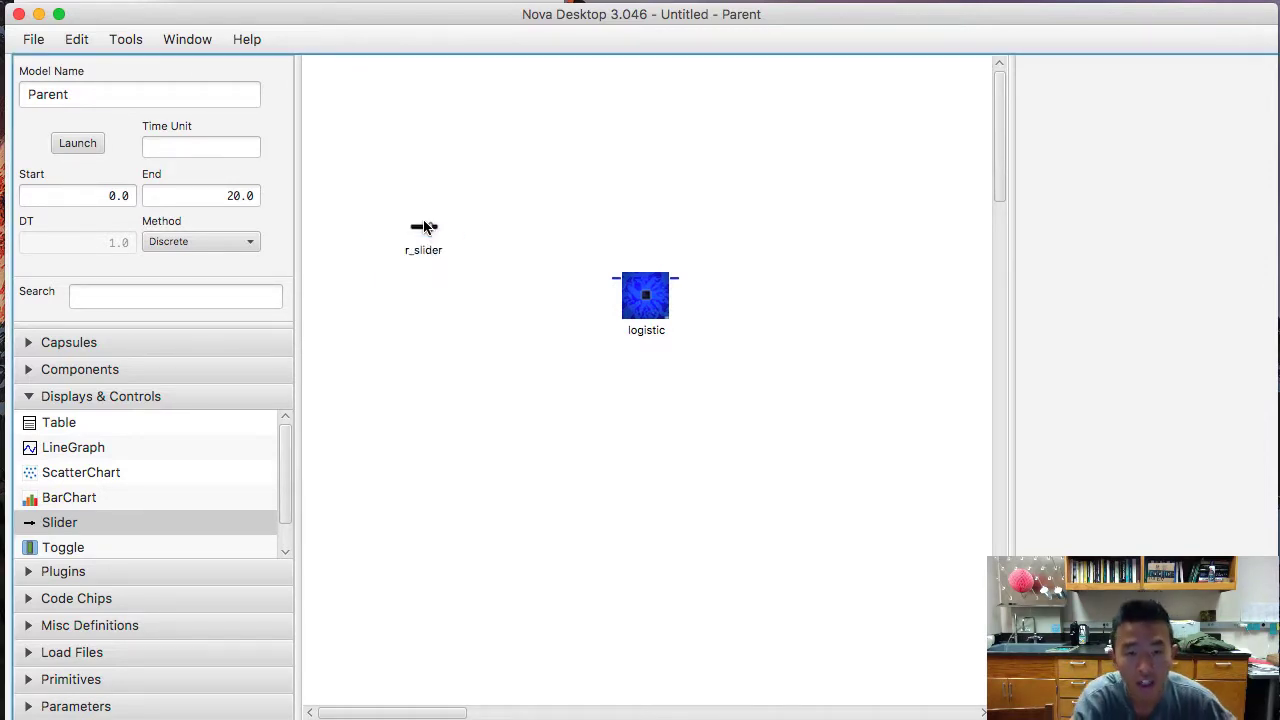
left_click(423, 228)
left_click(1203, 233)
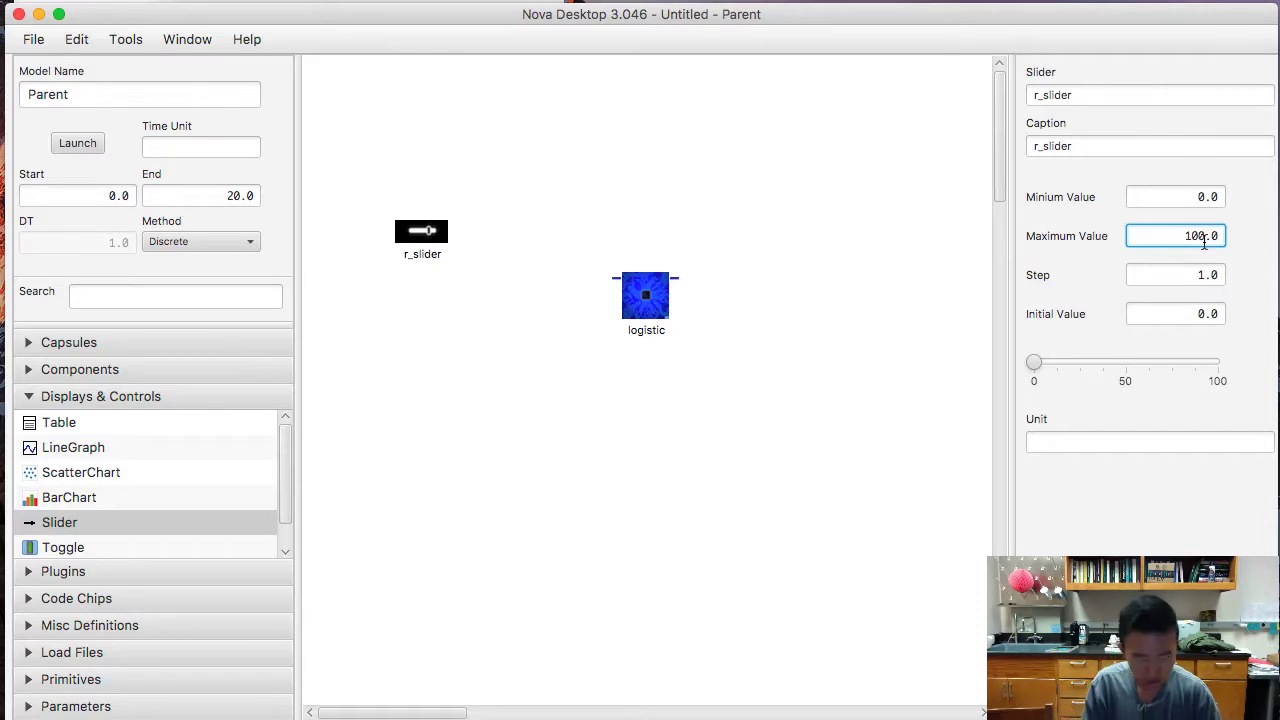
key("BackSpace")
key("BackSpace")
key("Tab")
type("0.1")
key("Tab")
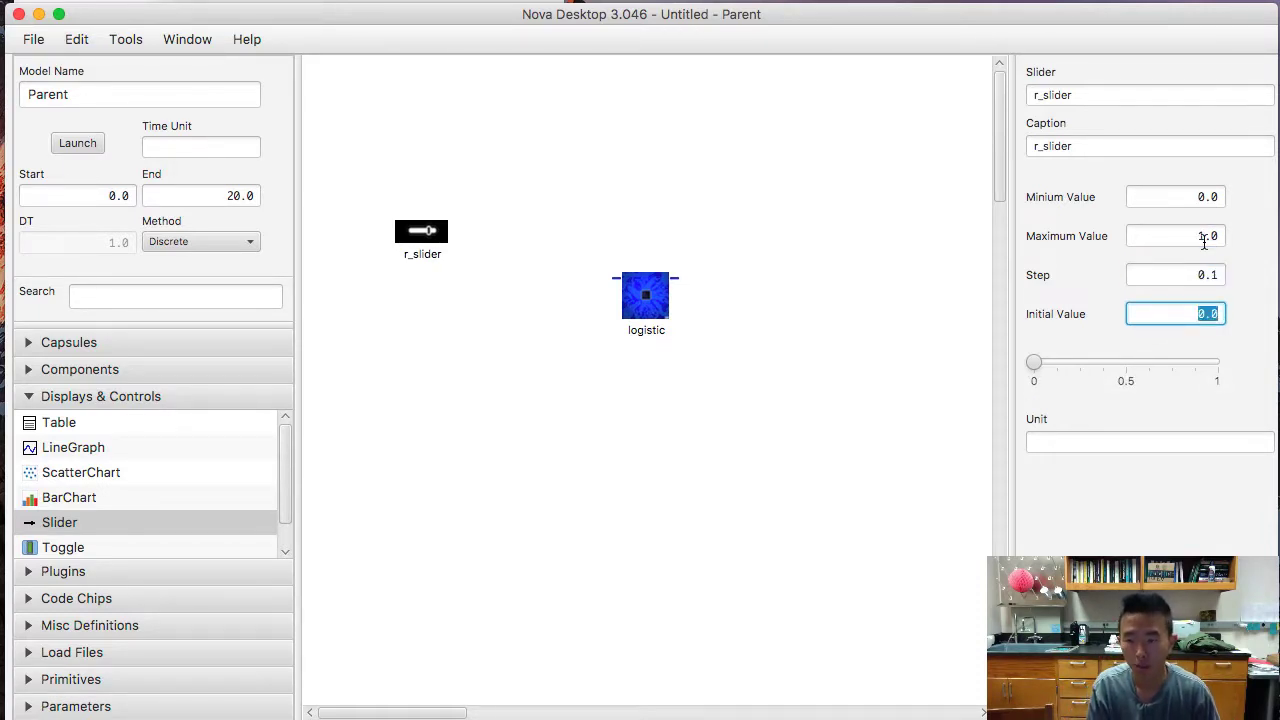
type("0.3")
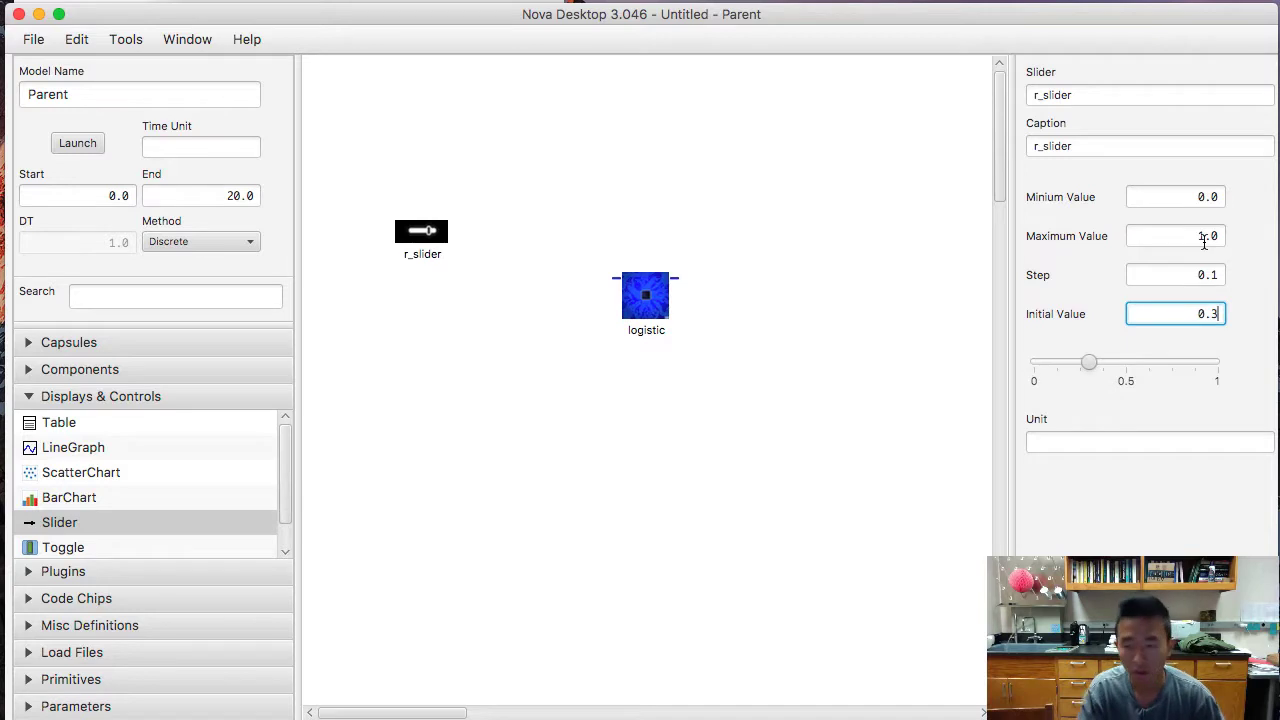
- Link r_slider to the logistic chip's r pin
left_click(470, 478)
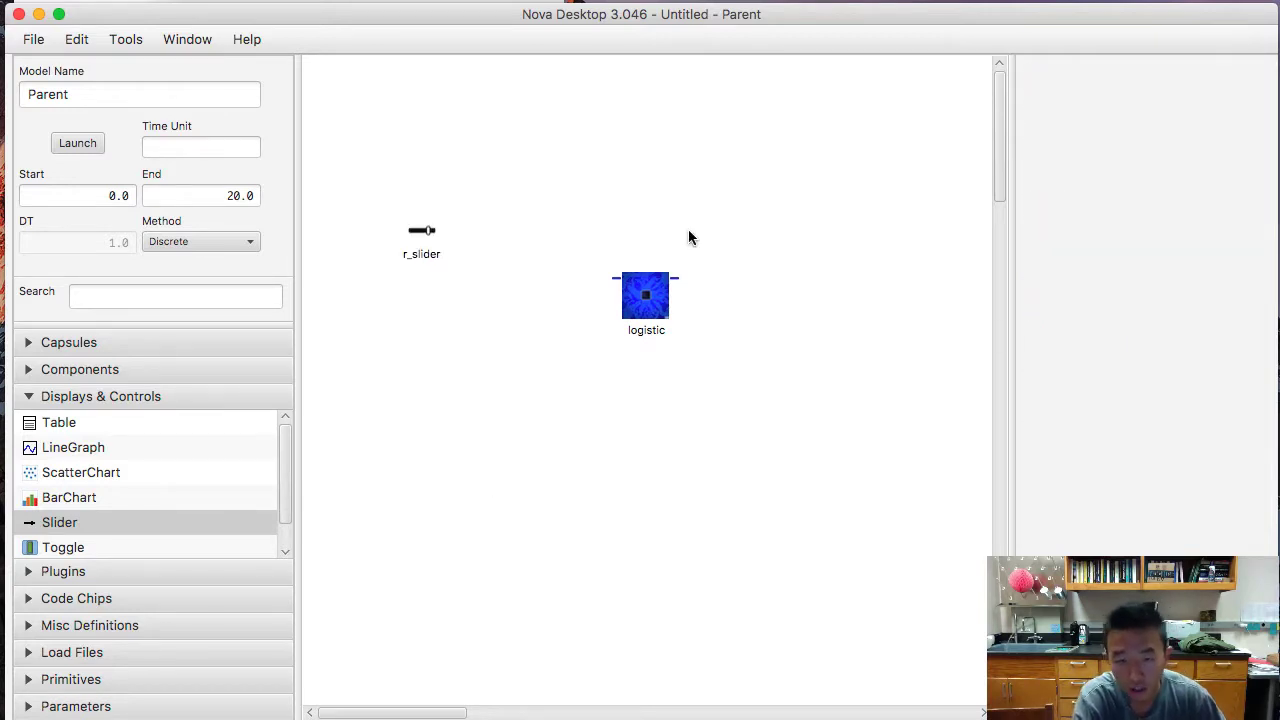
left_click(440, 258)
left_click(645, 298)
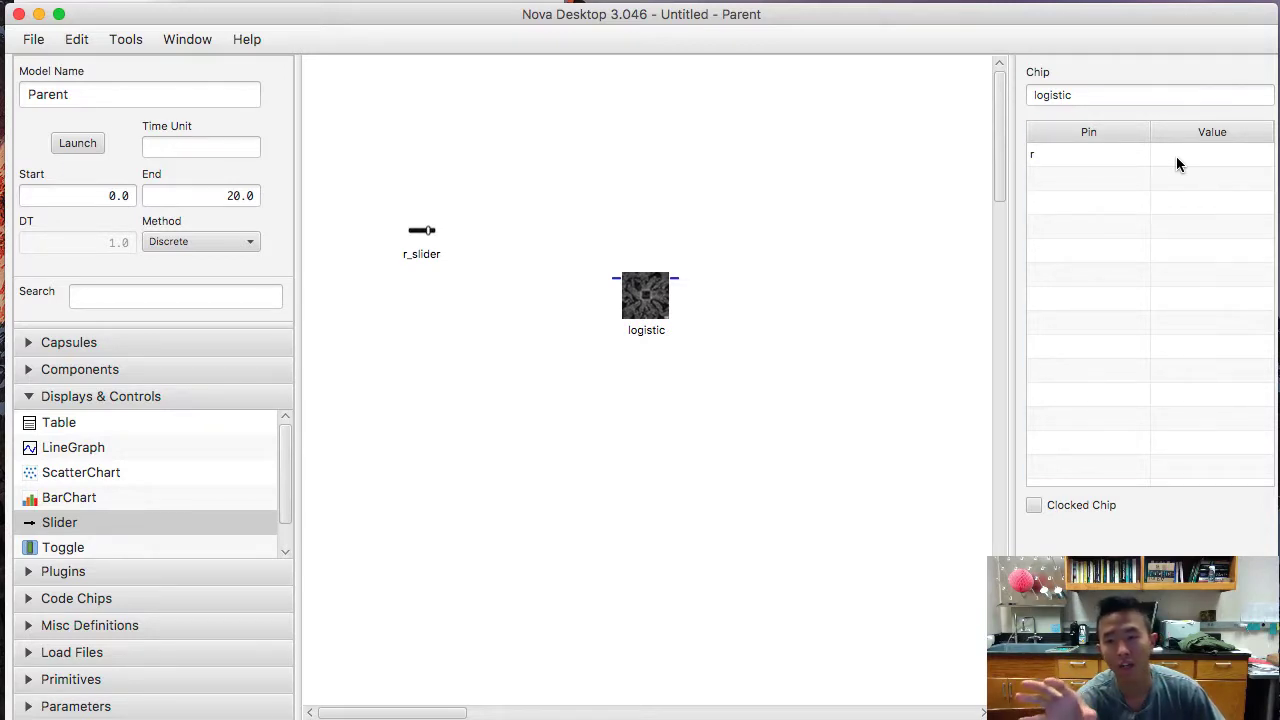
left_click(1176, 156)
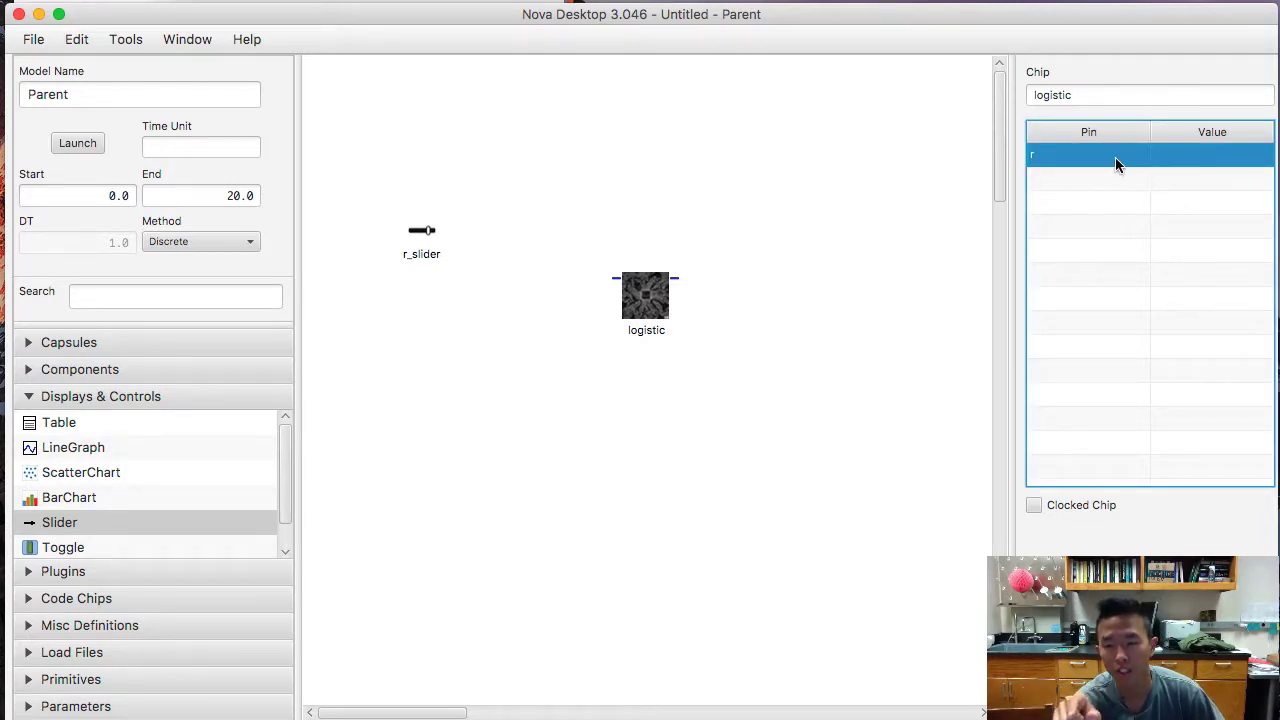
left_click(426, 247)
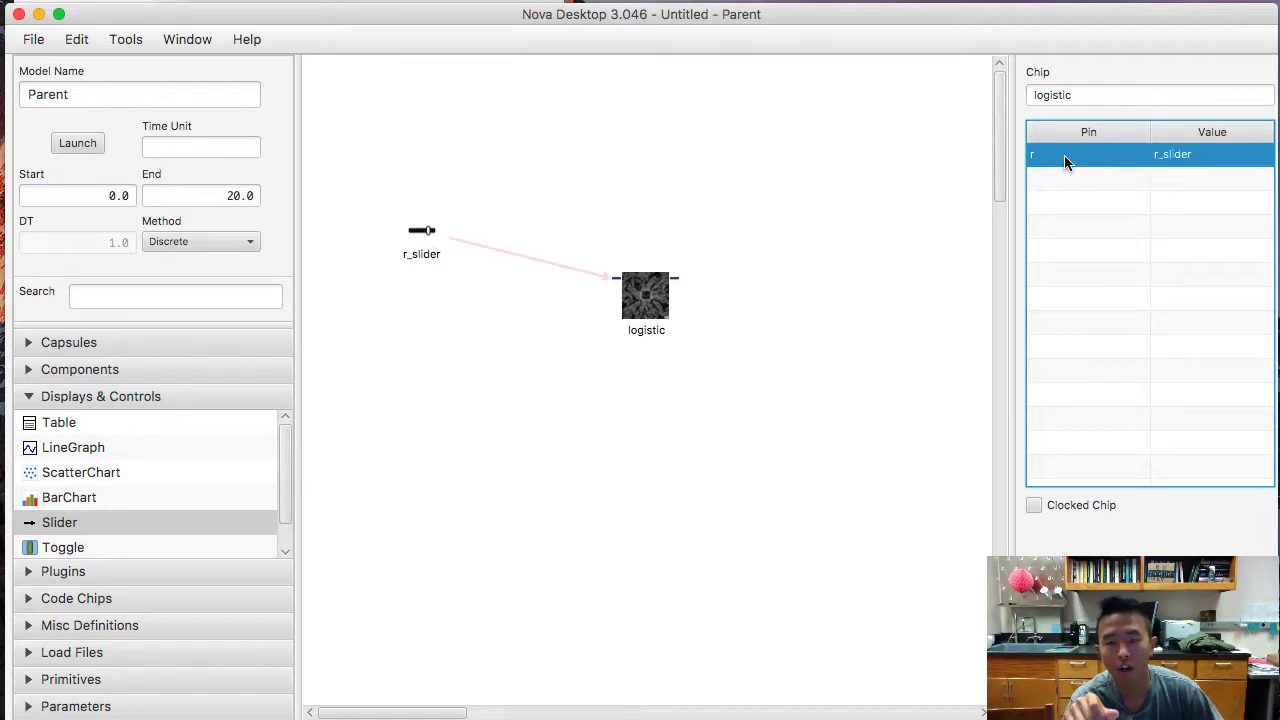
- Check the logistic capsule, set r_slider's initial value to 0.2, and verify the chip's wiring
left_click(40, 342)
left_click(52, 398)
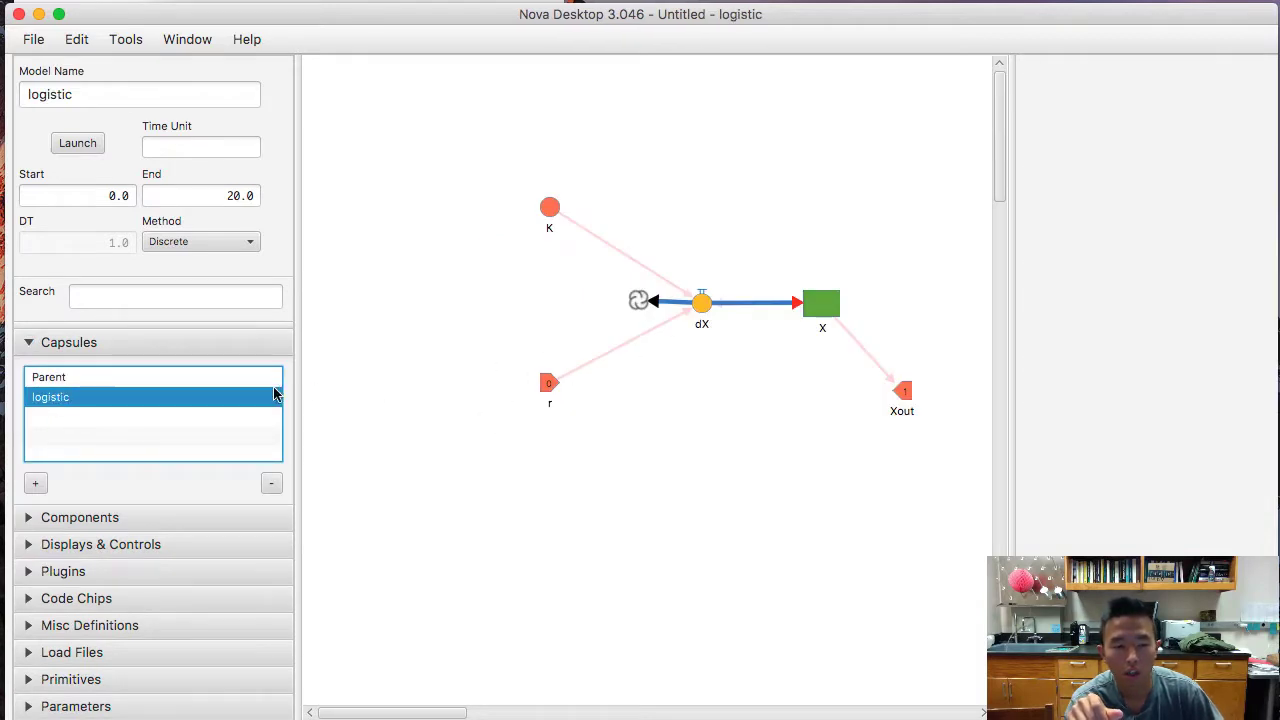
left_click(238, 378)
left_click(428, 252)
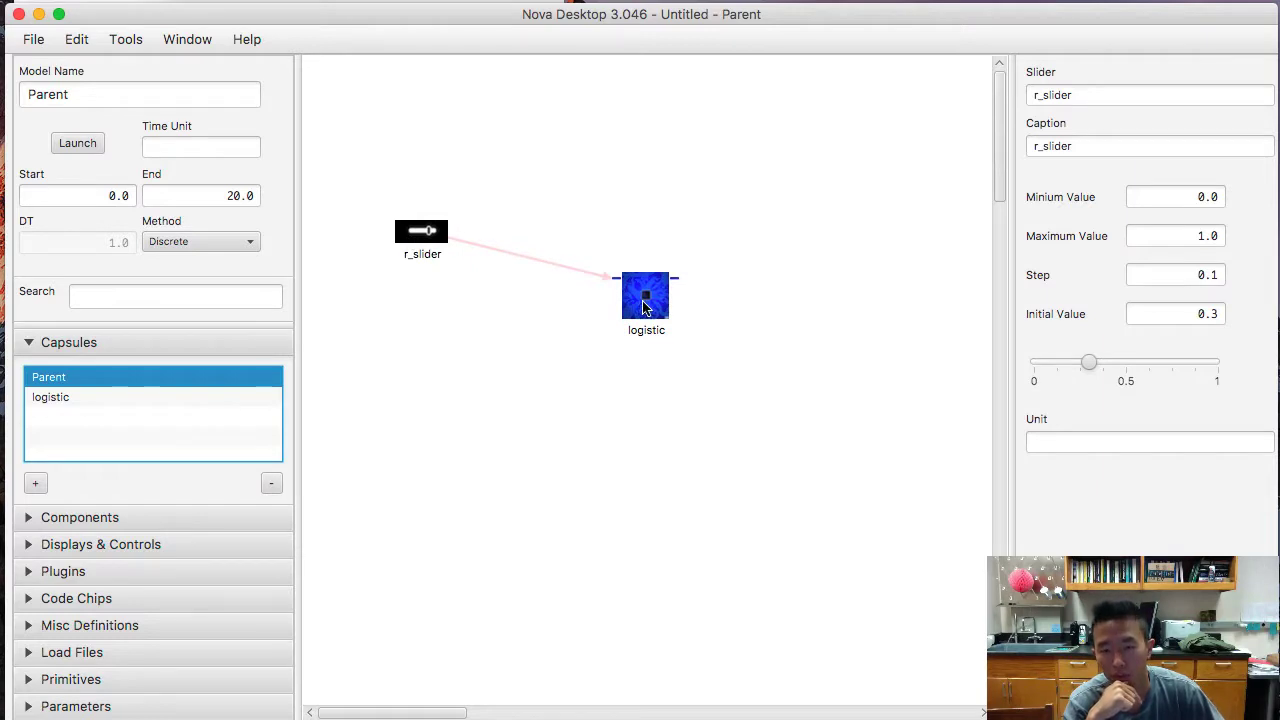
mouse_move(1104, 363)
left_mouse_down()
mouse_move(1203, 366)
mouse_move(1090, 368)
left_mouse_up()
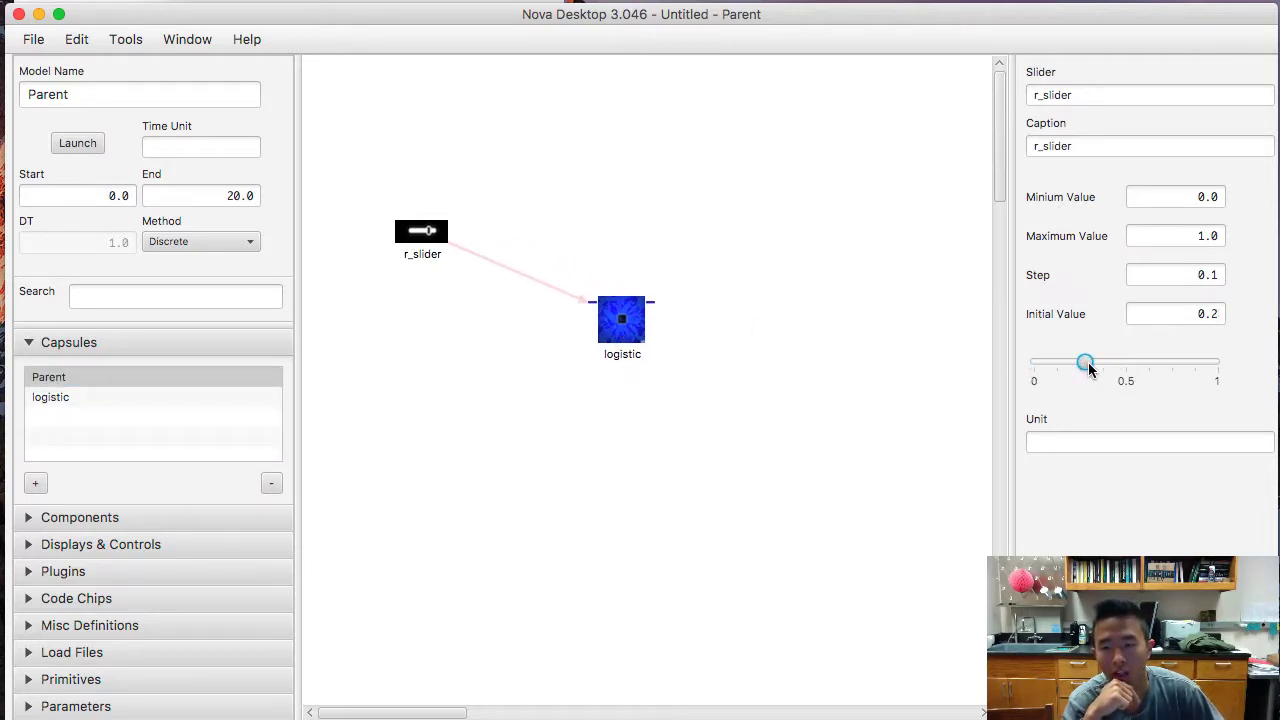
left_click(619, 326)
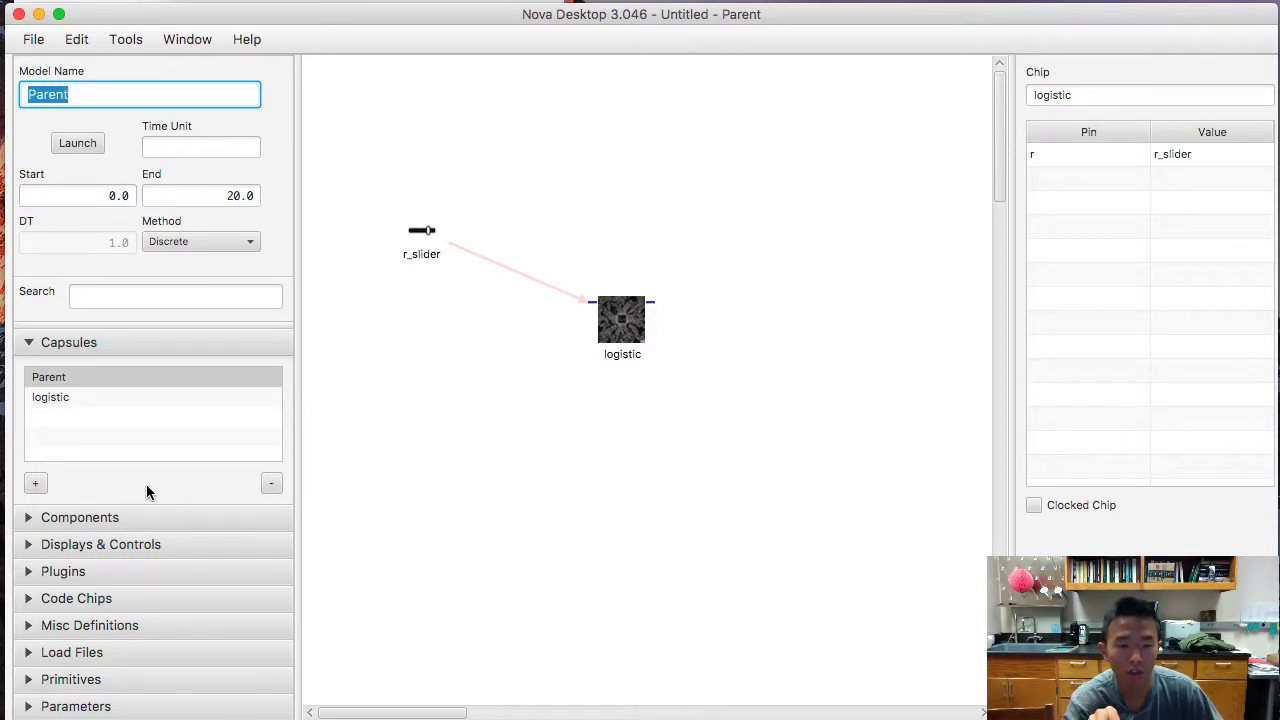
- Add a line graph named graphX to the right of the logistic chip
left_click(74, 551)
left_click_drag(72, 448, 833, 313)
type("graphX")
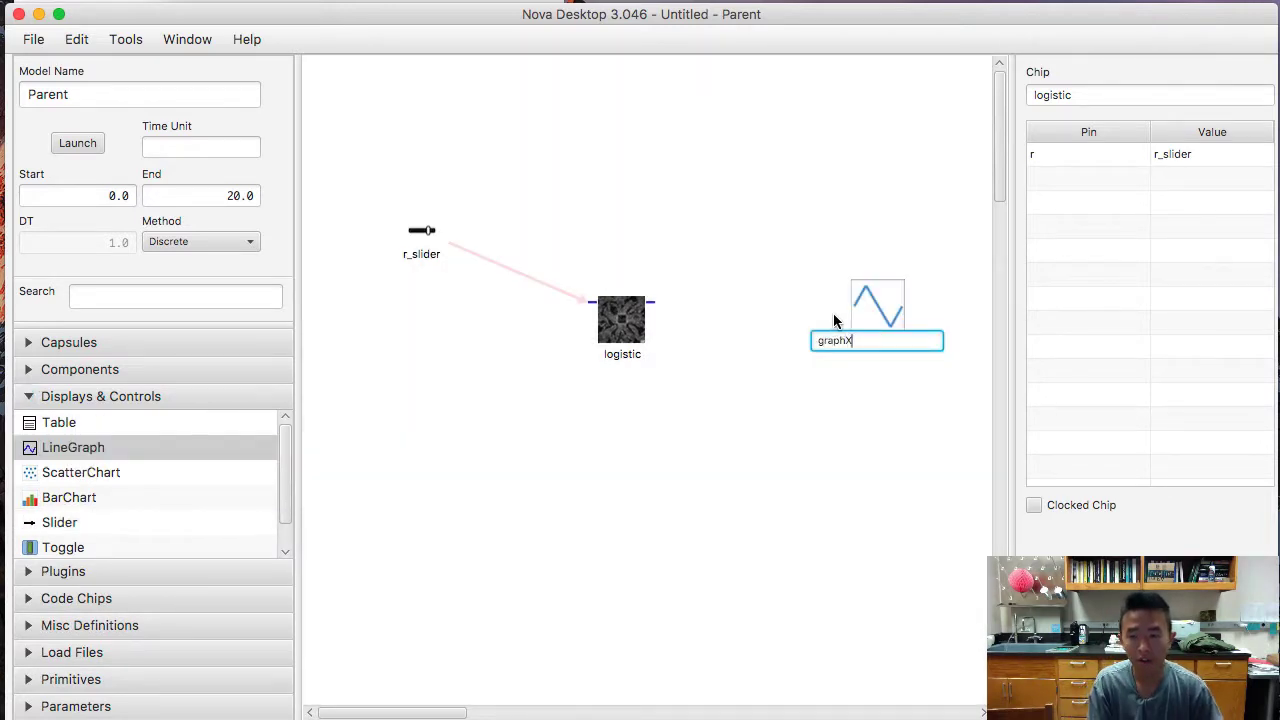
key("Return")
- Add the logistic chip as graphX's plotted item, then review the chip's pin connections
left_click(857, 309)
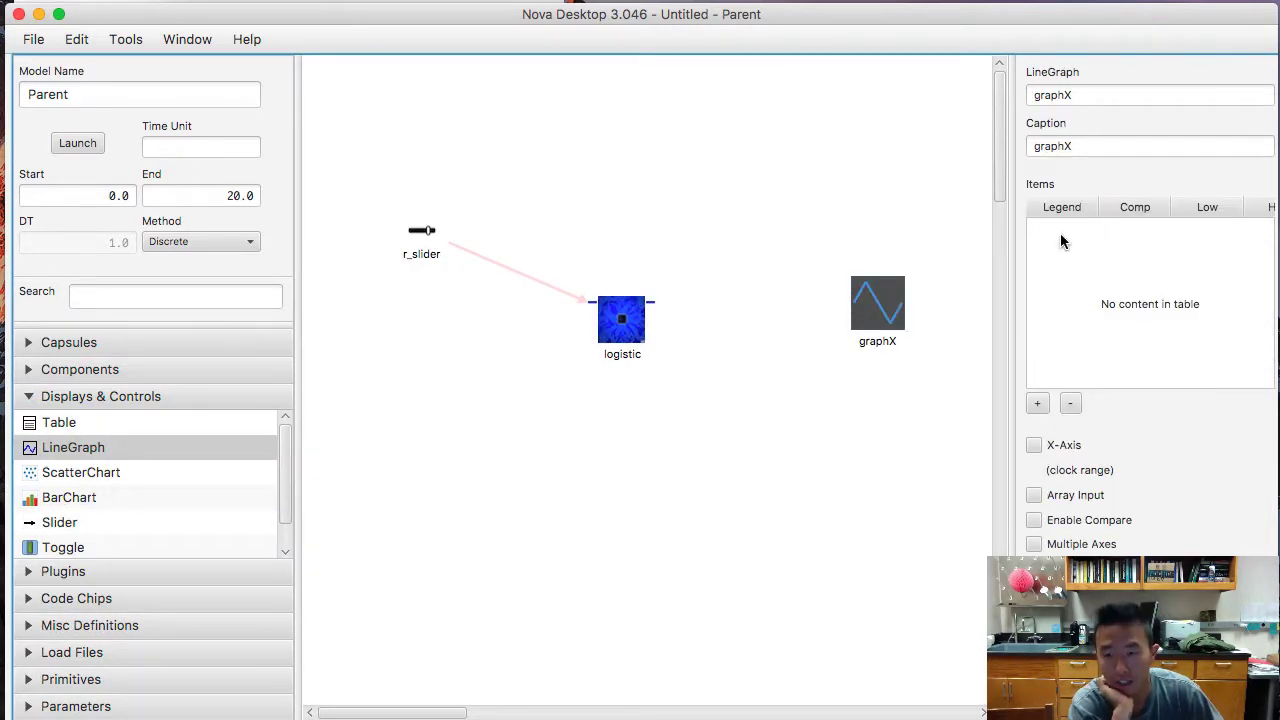
left_click(1037, 403)
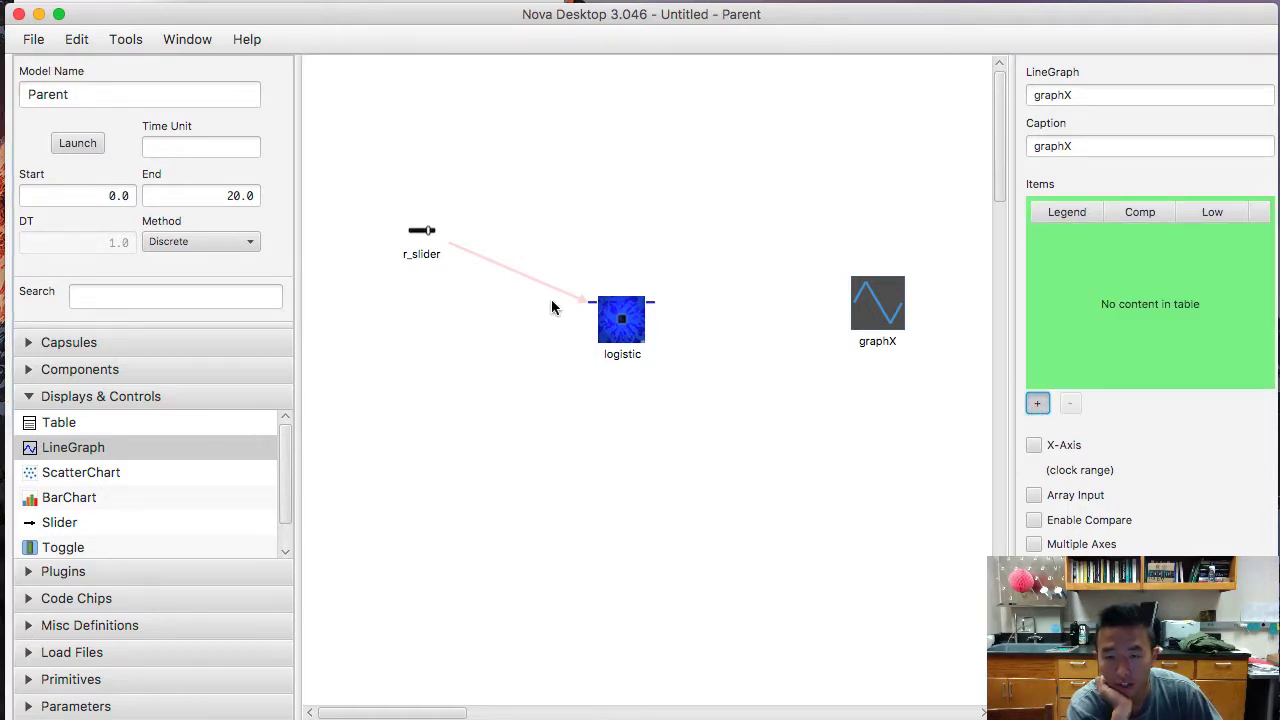
left_click(650, 310)
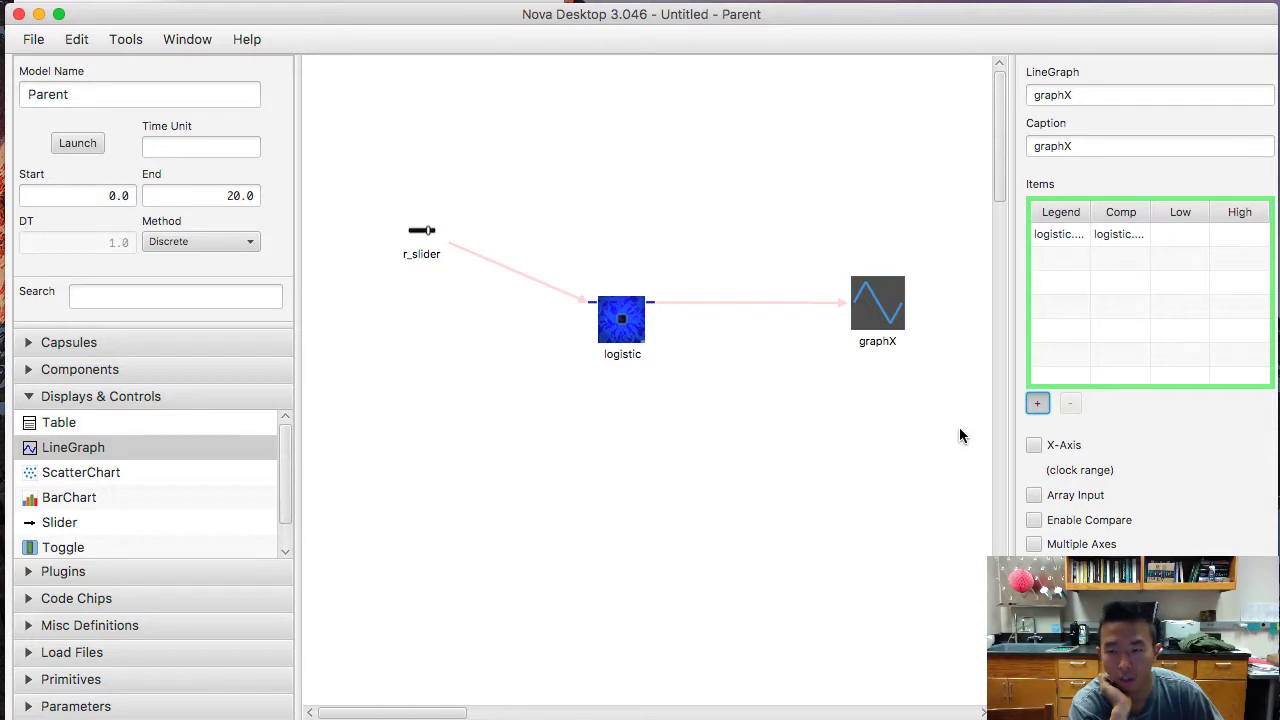
left_click(1037, 403)
left_click(658, 401)
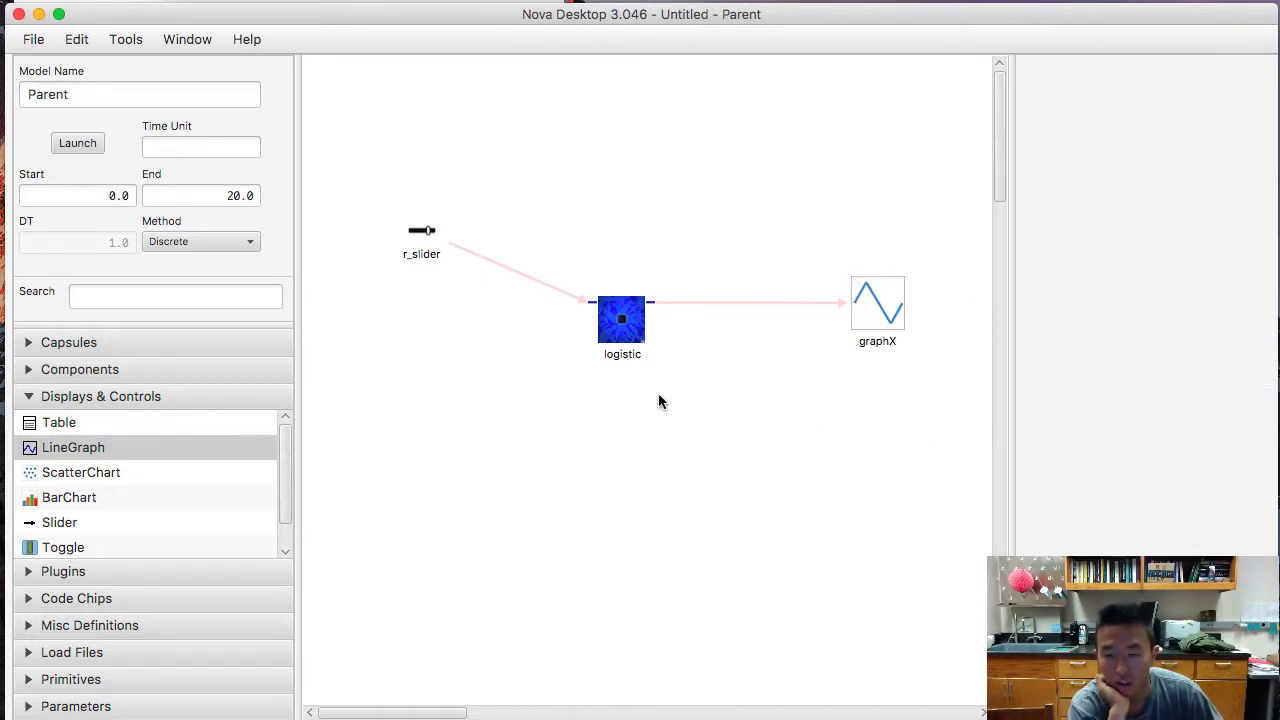
left_click(622, 326)
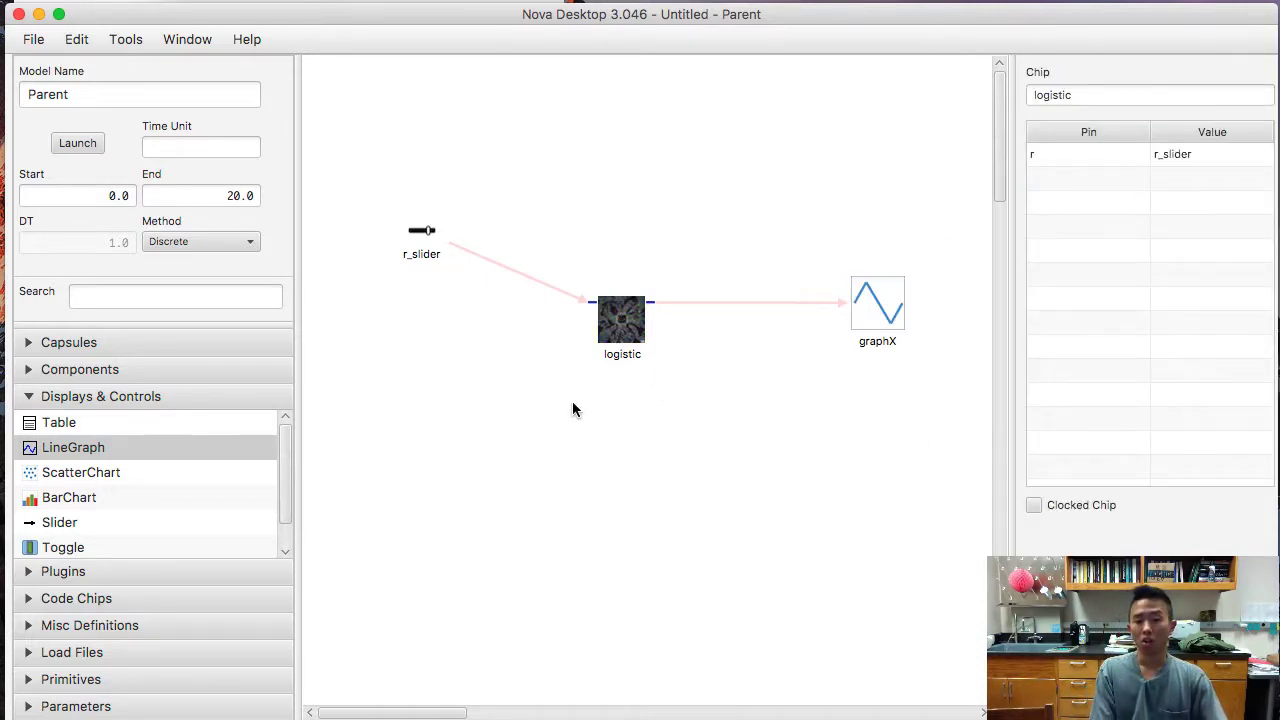
left_click(628, 335)
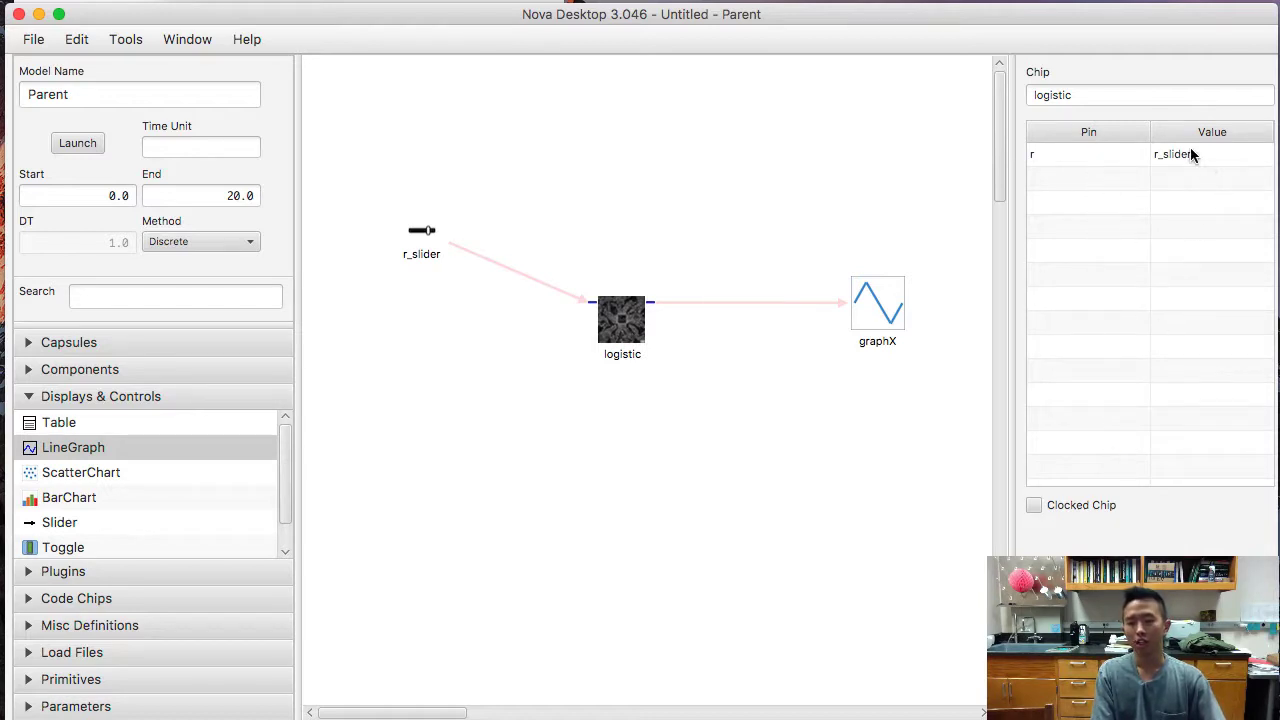
left_click(466, 294)
- Set the simulation End time to 100 and the integration method to RK4
left_click(229, 196)
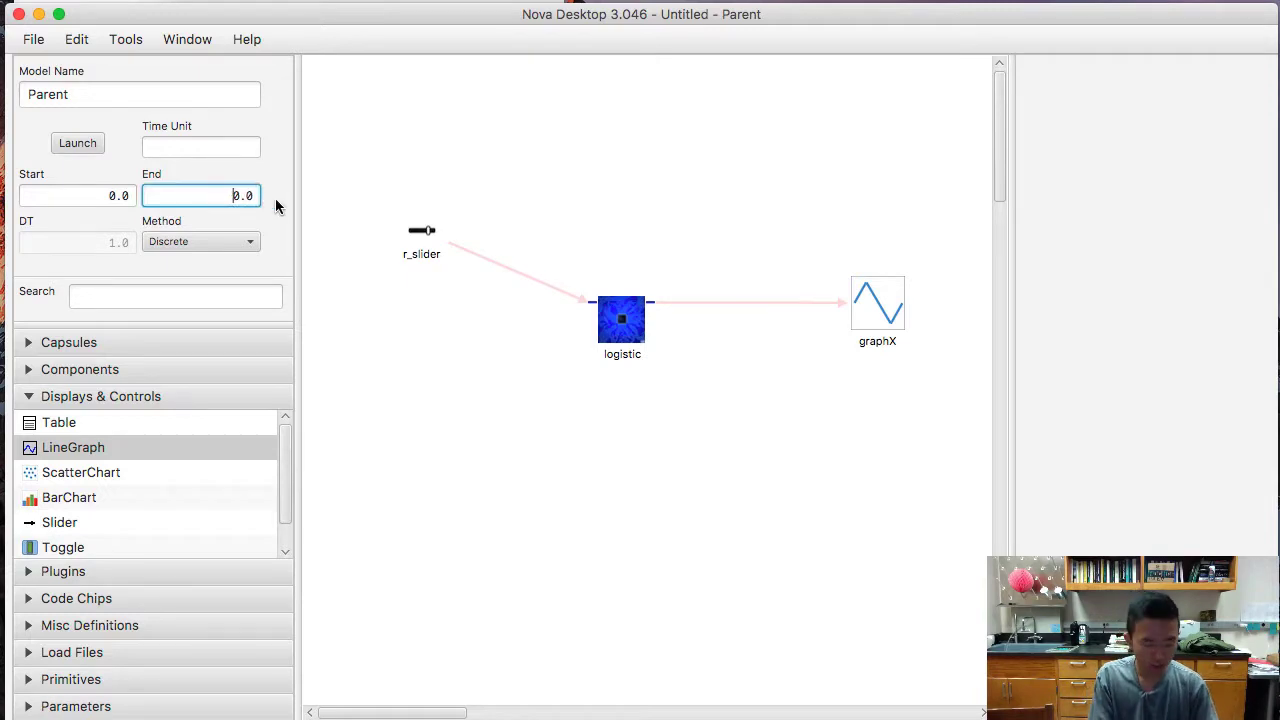
type("10")
left_click(243, 241)
left_click(223, 260)
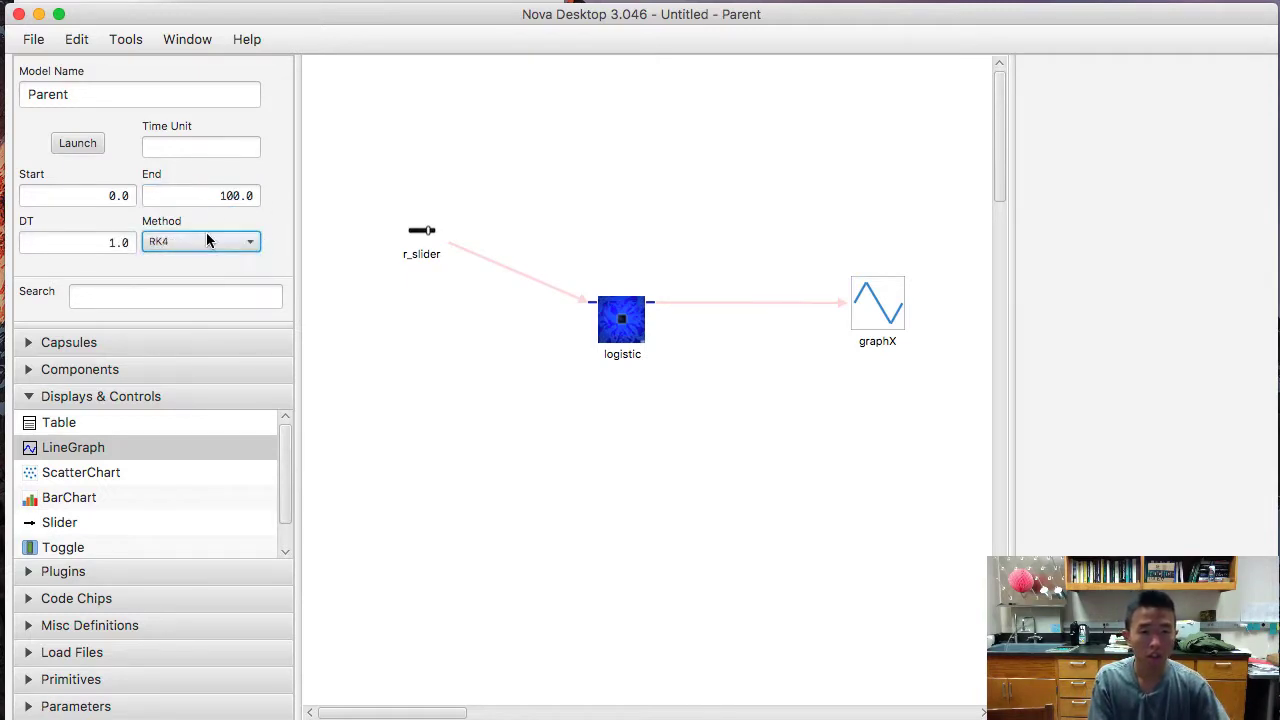
- Launch and run the Parent model, then close the simulation window
left_click(80, 143)
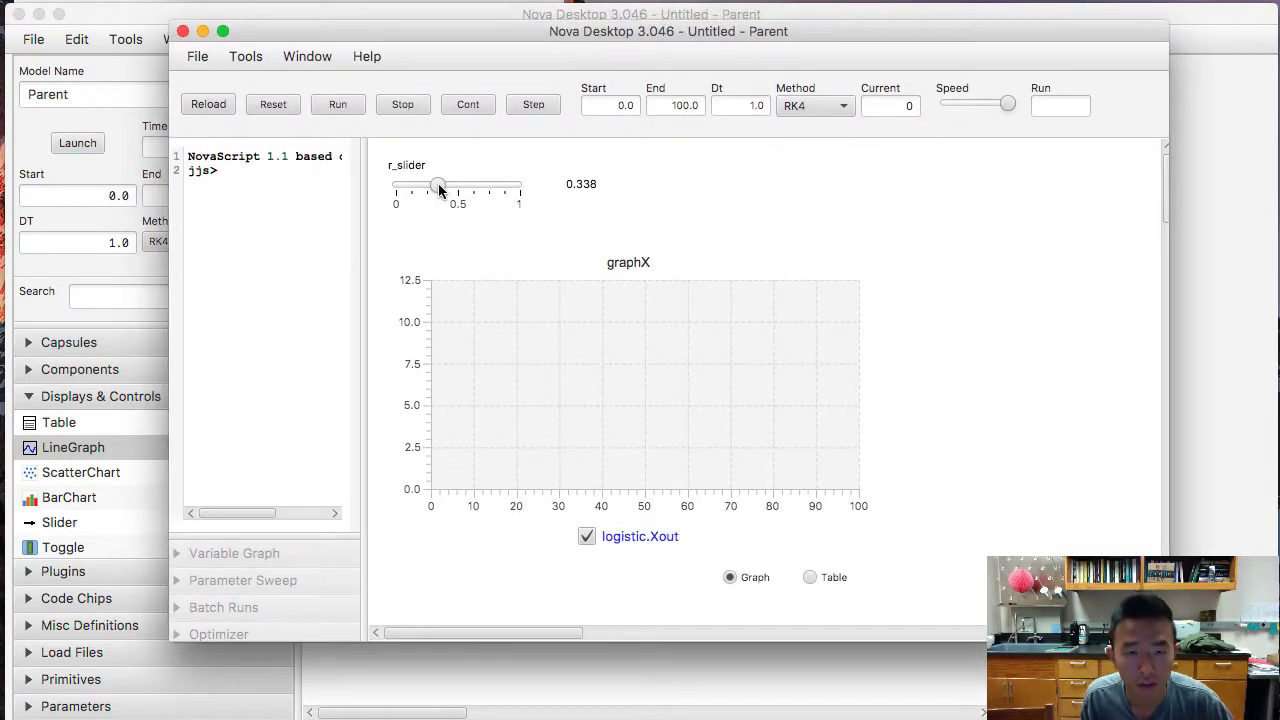
left_click(340, 118)
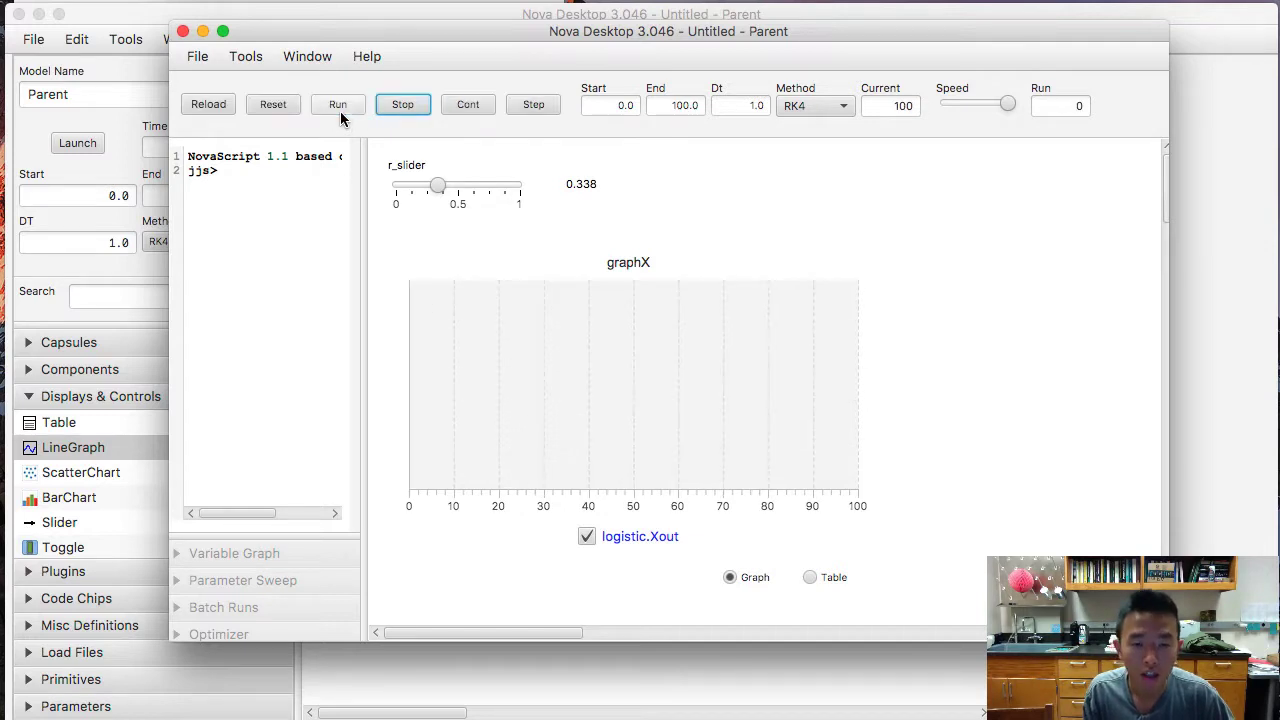
left_click(340, 112)
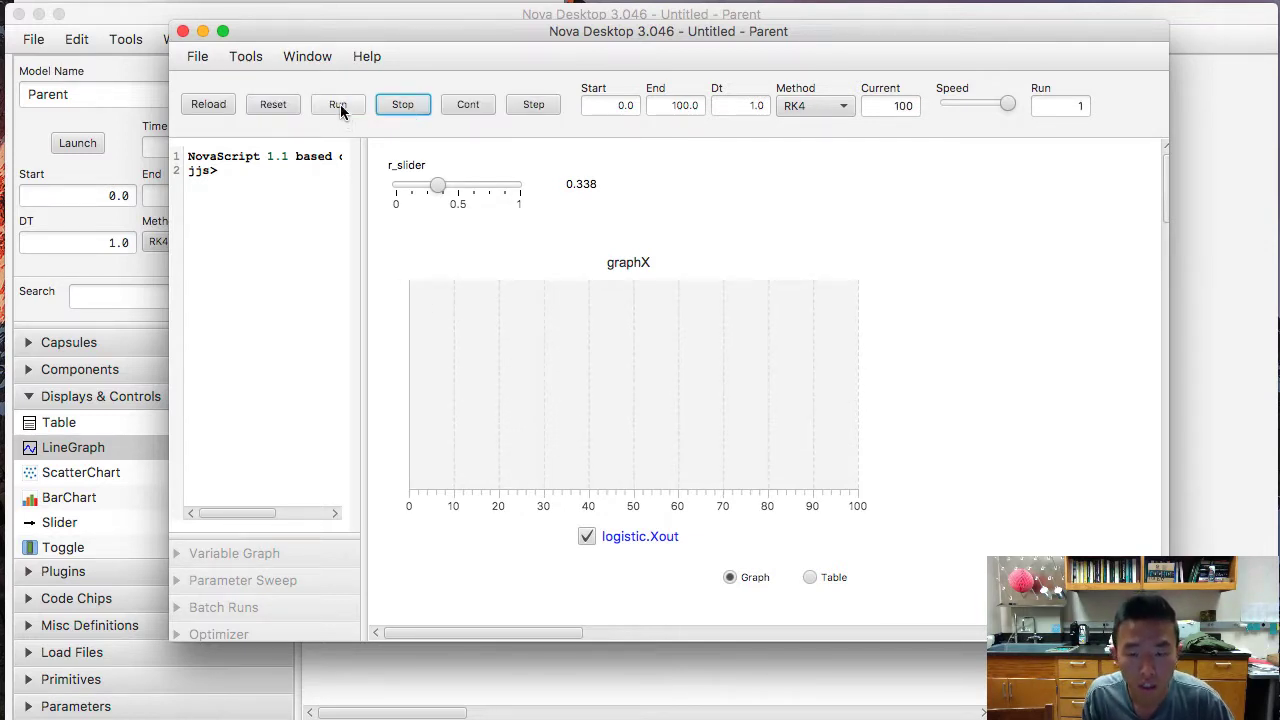
left_click(183, 33)
- Inspect the logistic chip's pins, graphX's settings and r_slider's range
left_click(613, 330)
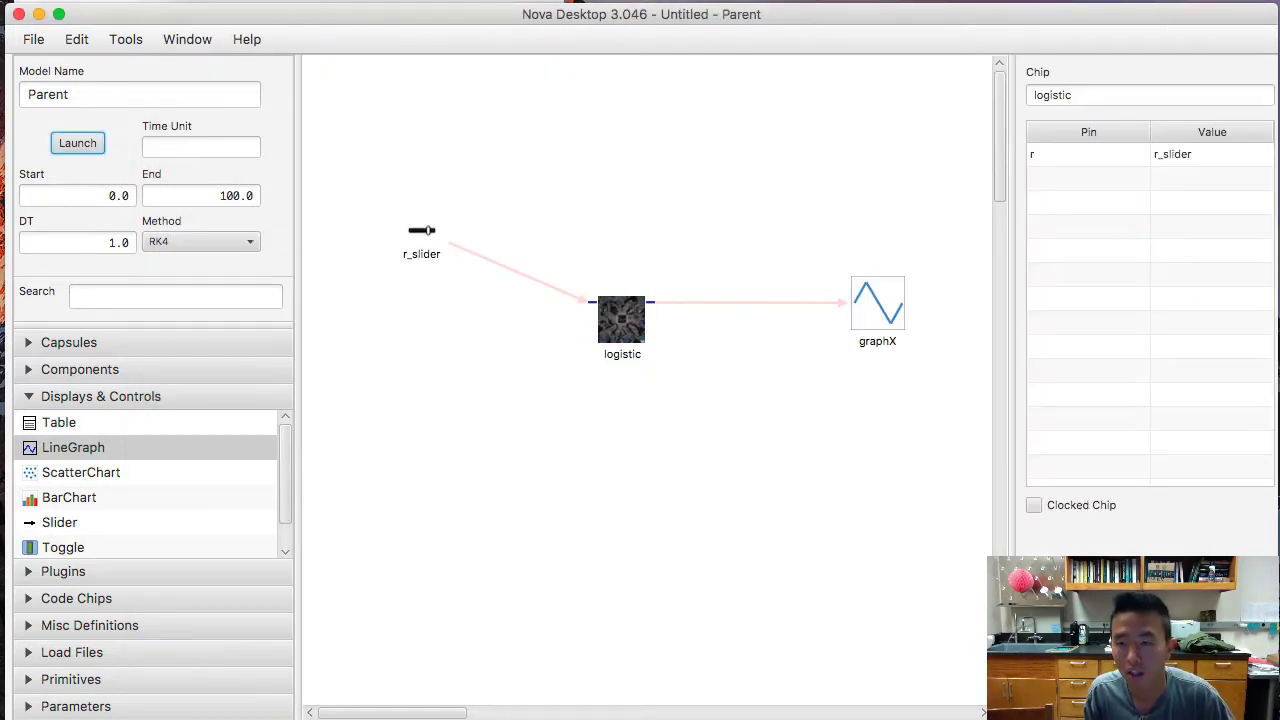
left_click(895, 315)
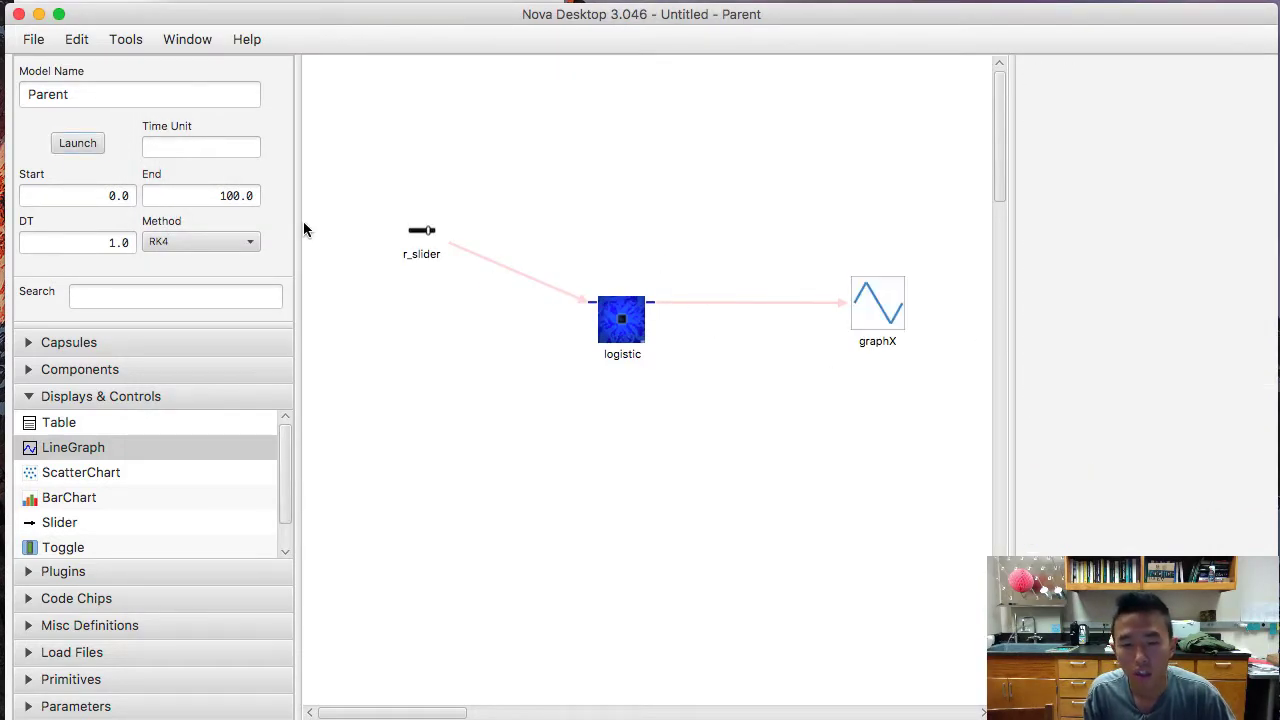
left_click(410, 237)
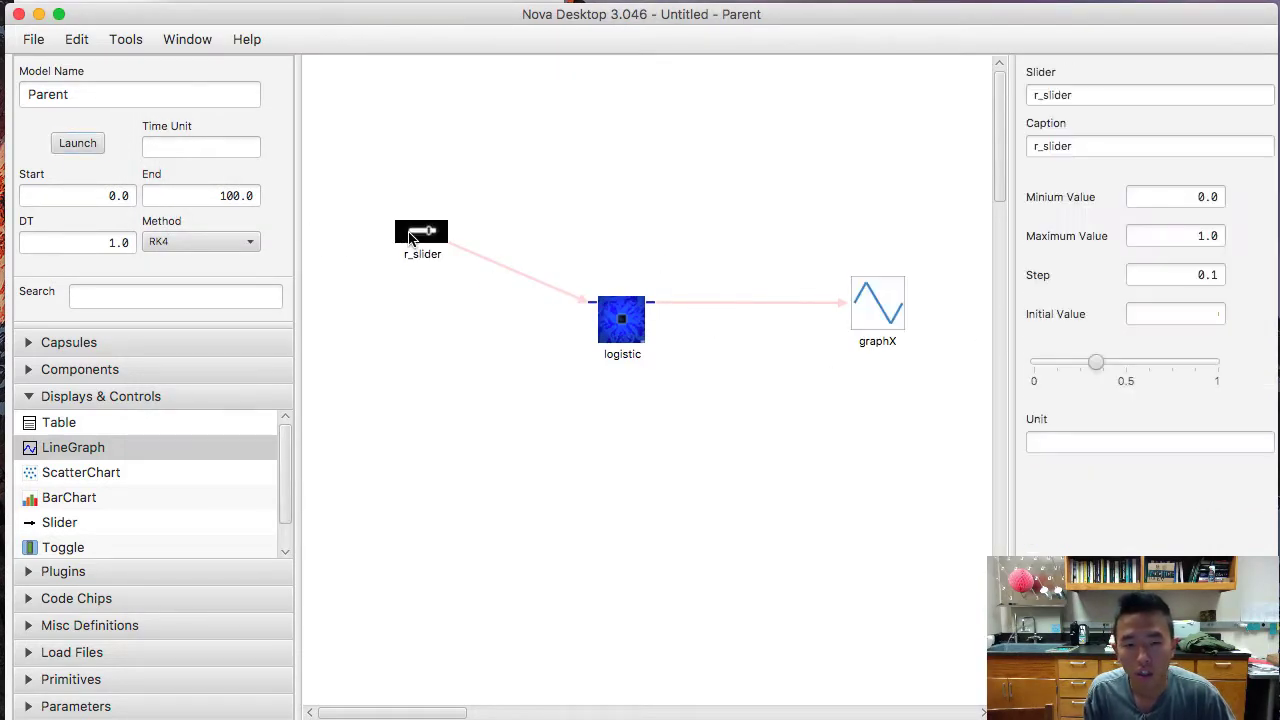
- In the logistic capsule, change K's value from 0.0 to 500
left_click(66, 344)
left_click(52, 397)
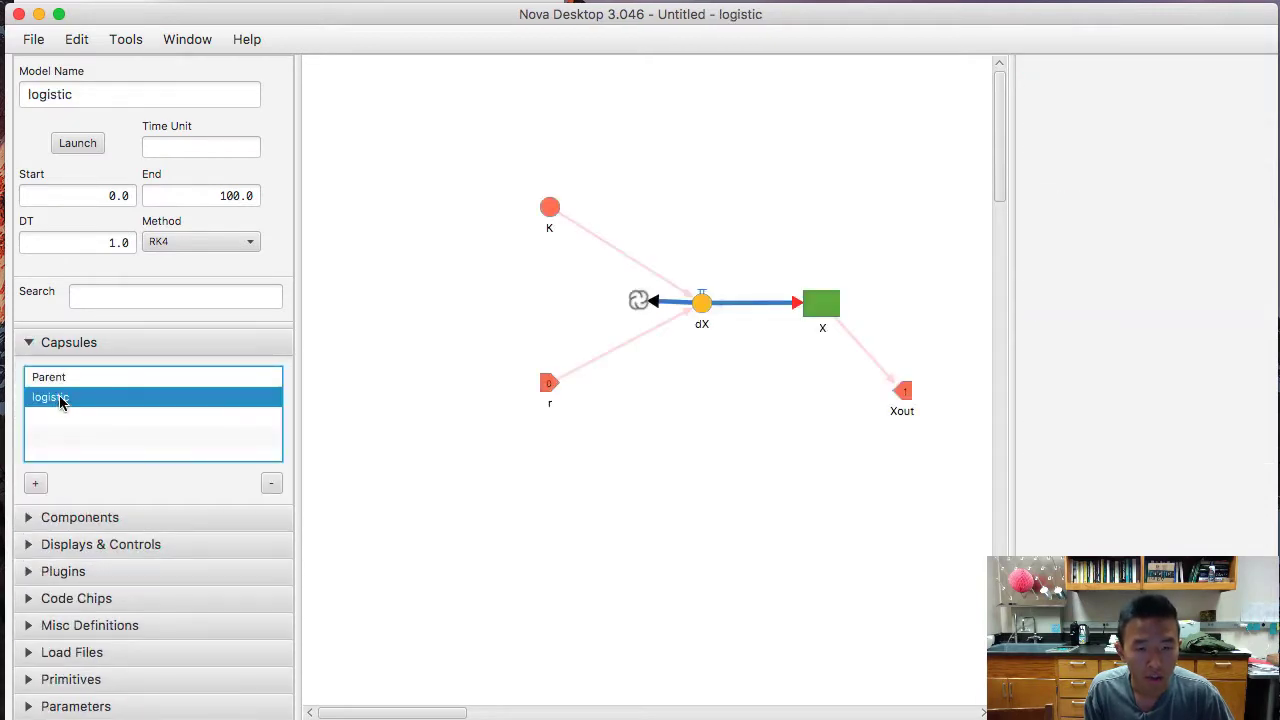
left_click(556, 213)
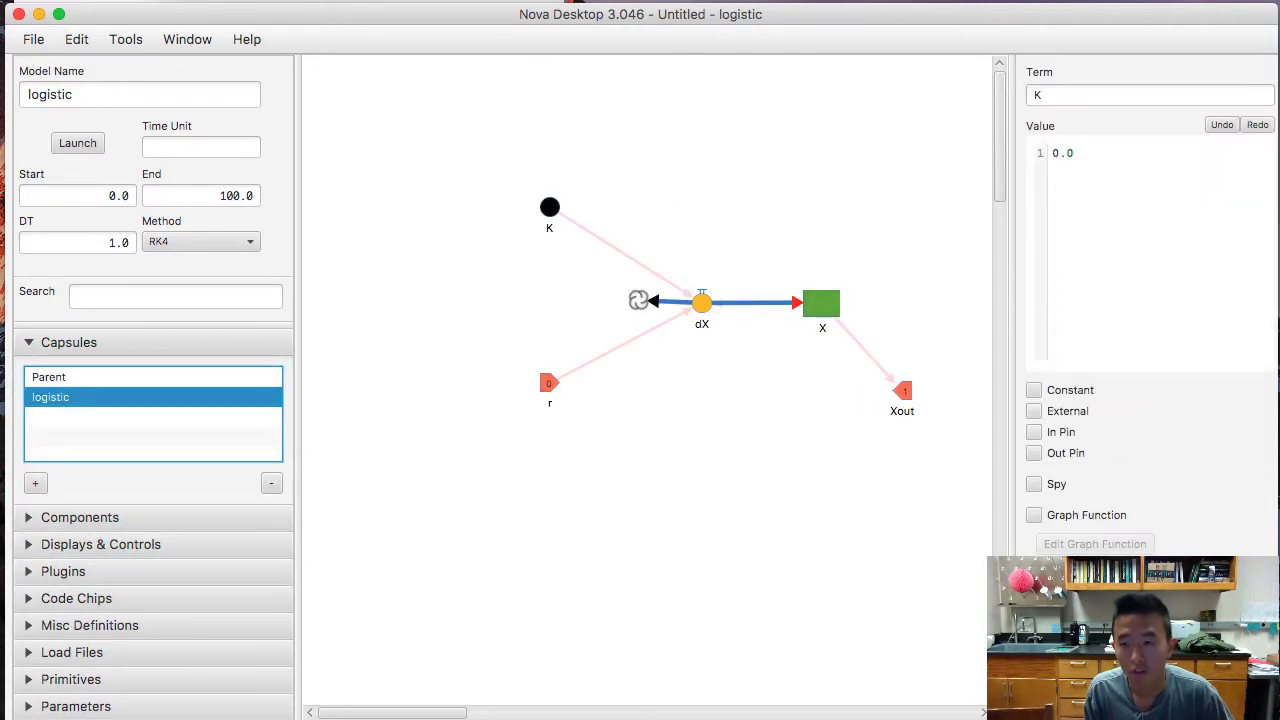
left_click(1195, 180)
key("BackSpace")
key("BackSpace")
key("BackSpace")
type("500")
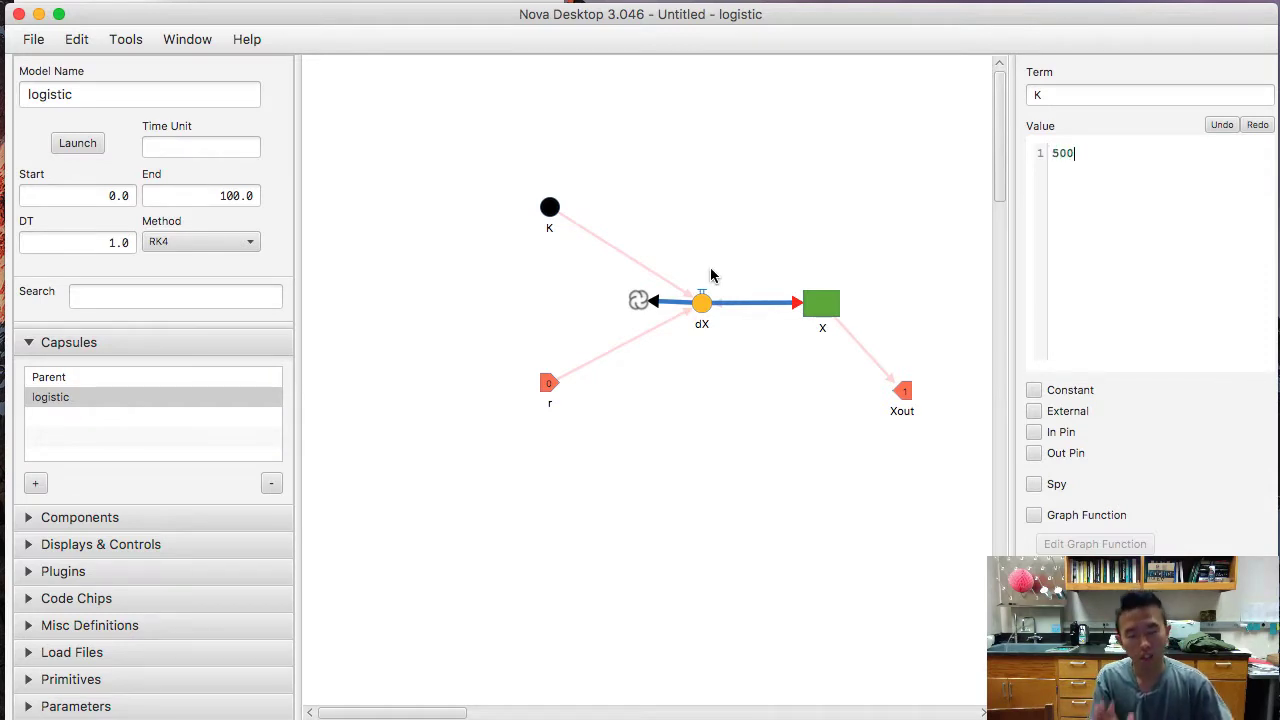
- Review the dX flow equation, stock X's initial value and Xout's out-pin expression
left_click(700, 309)
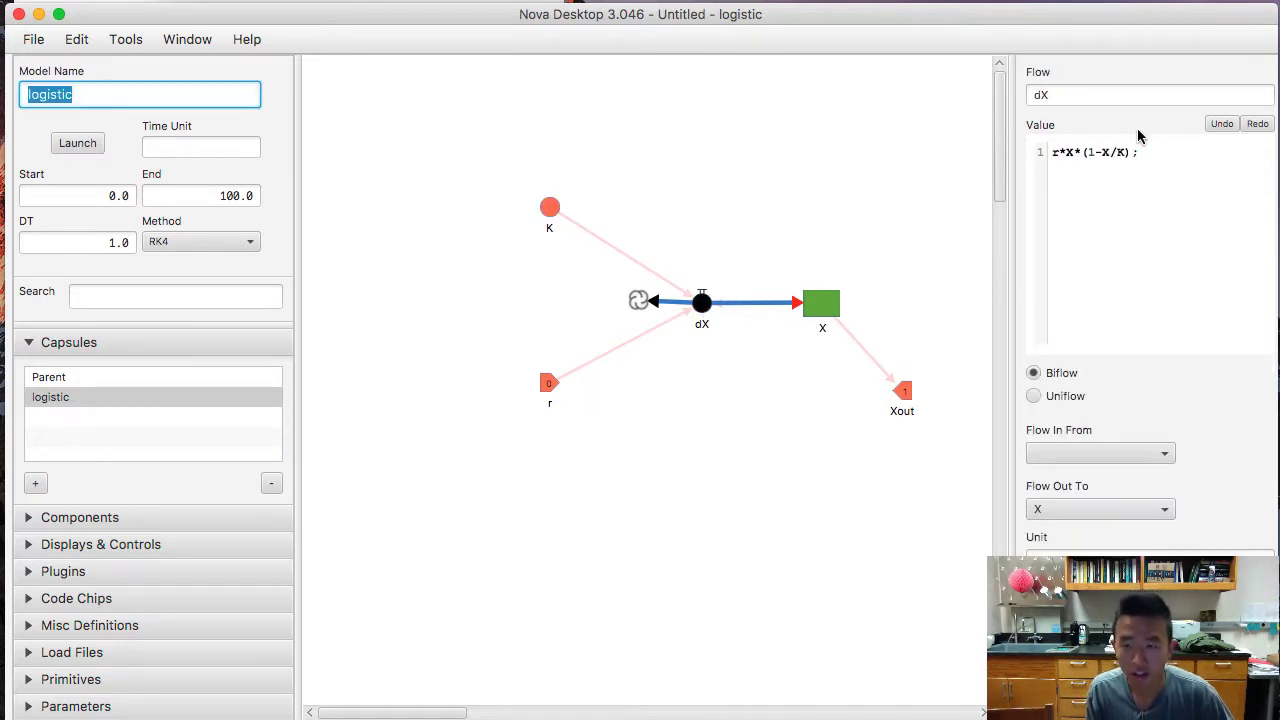
left_click(1145, 160)
left_click(876, 240)
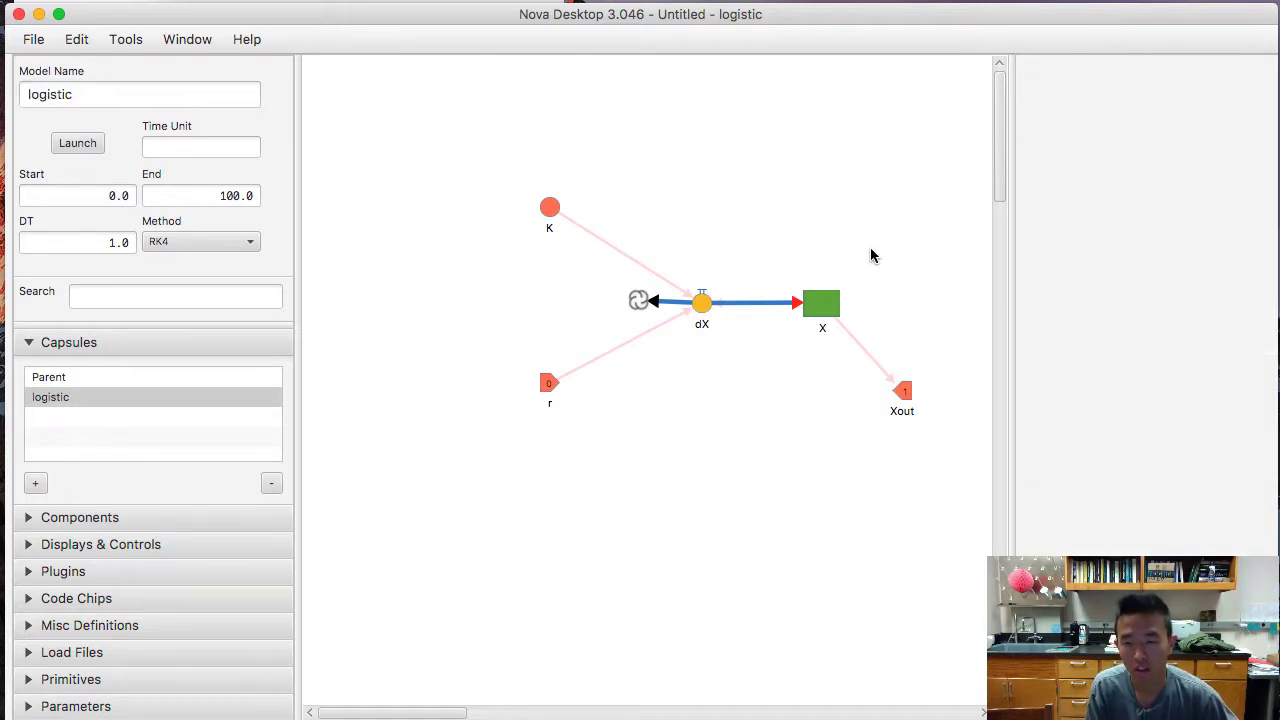
left_click(816, 310)
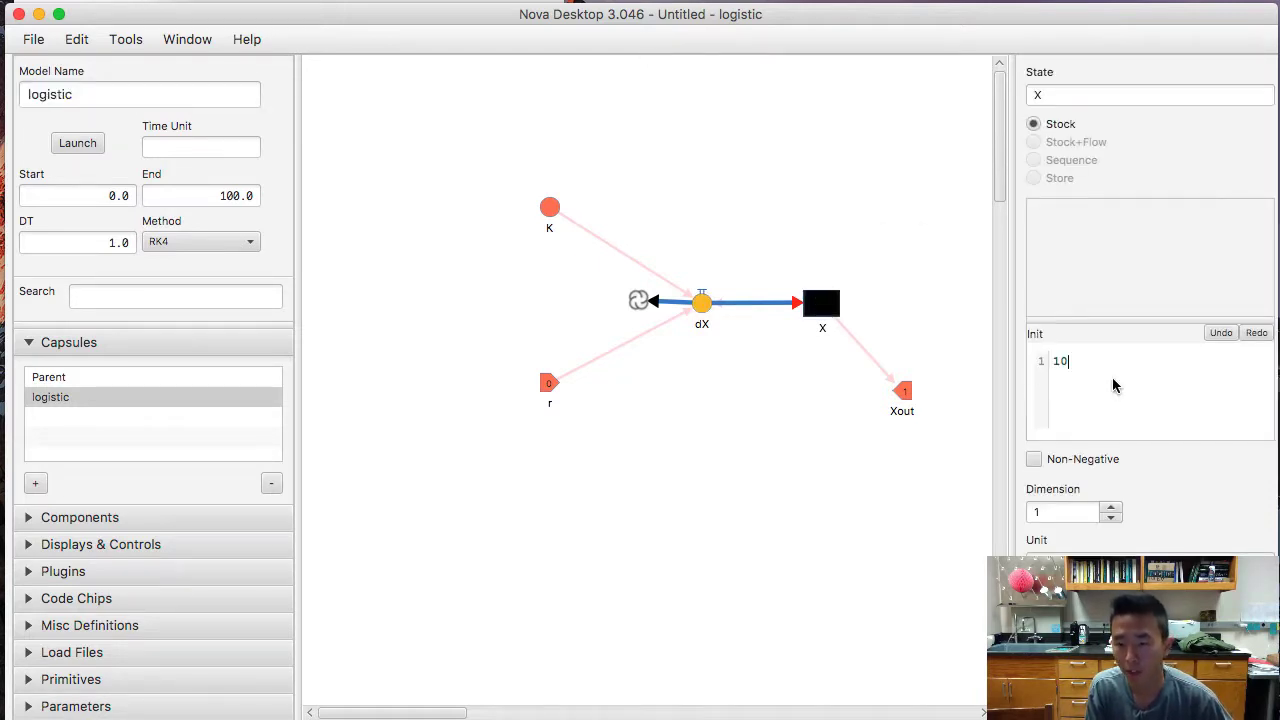
left_click(896, 396)
left_click(1160, 256)
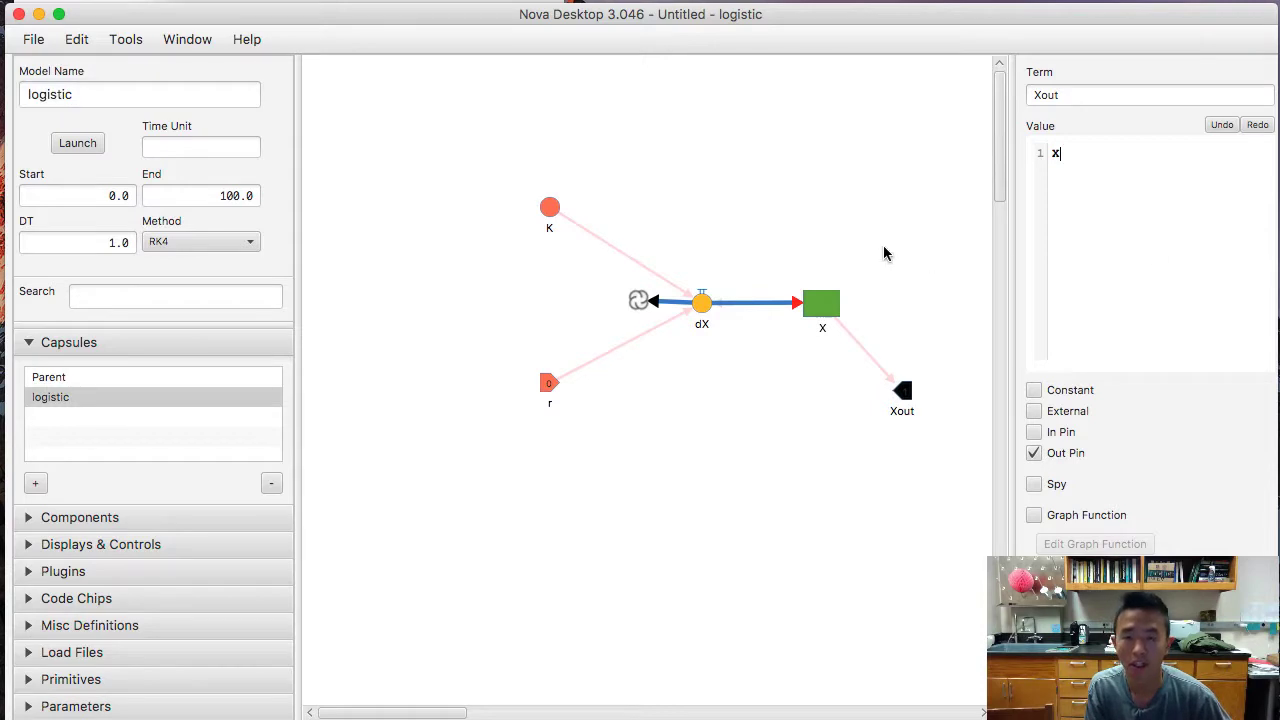
left_click_drag(560, 223, 551, 226)
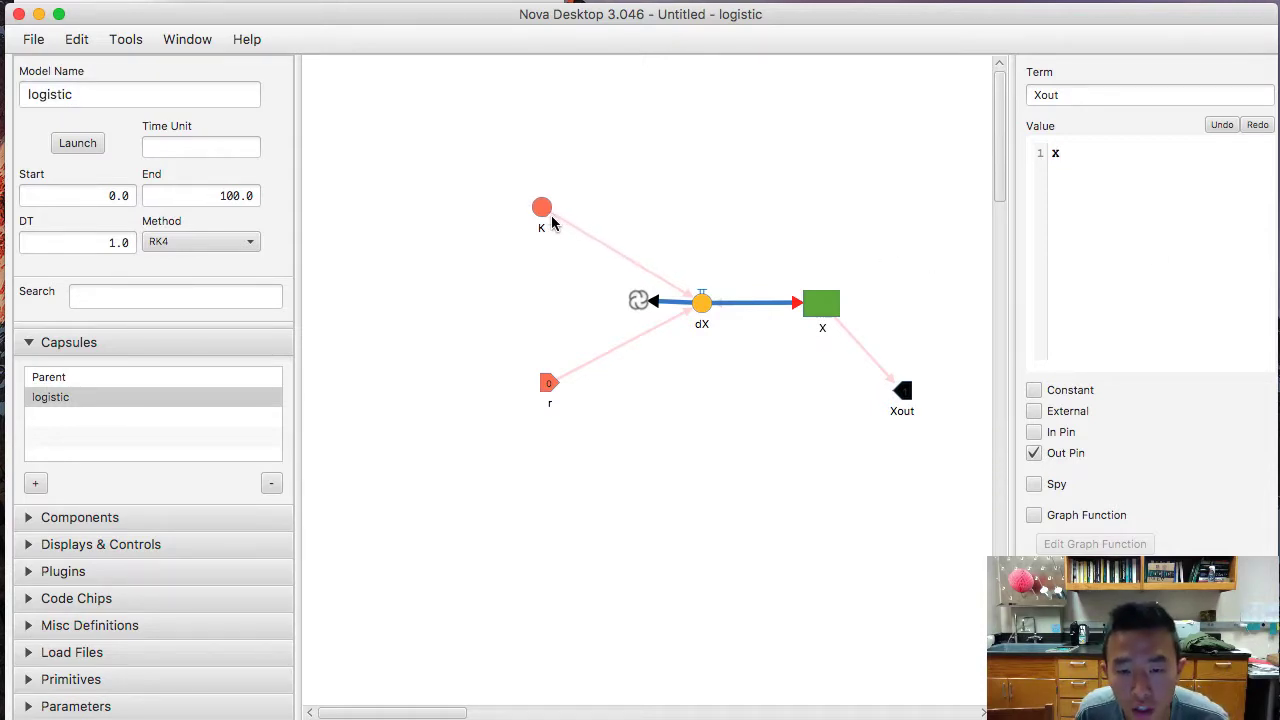
- Align r_slider with the logistic chip in Parent, then relaunch and run the simulation
left_click(32, 377)
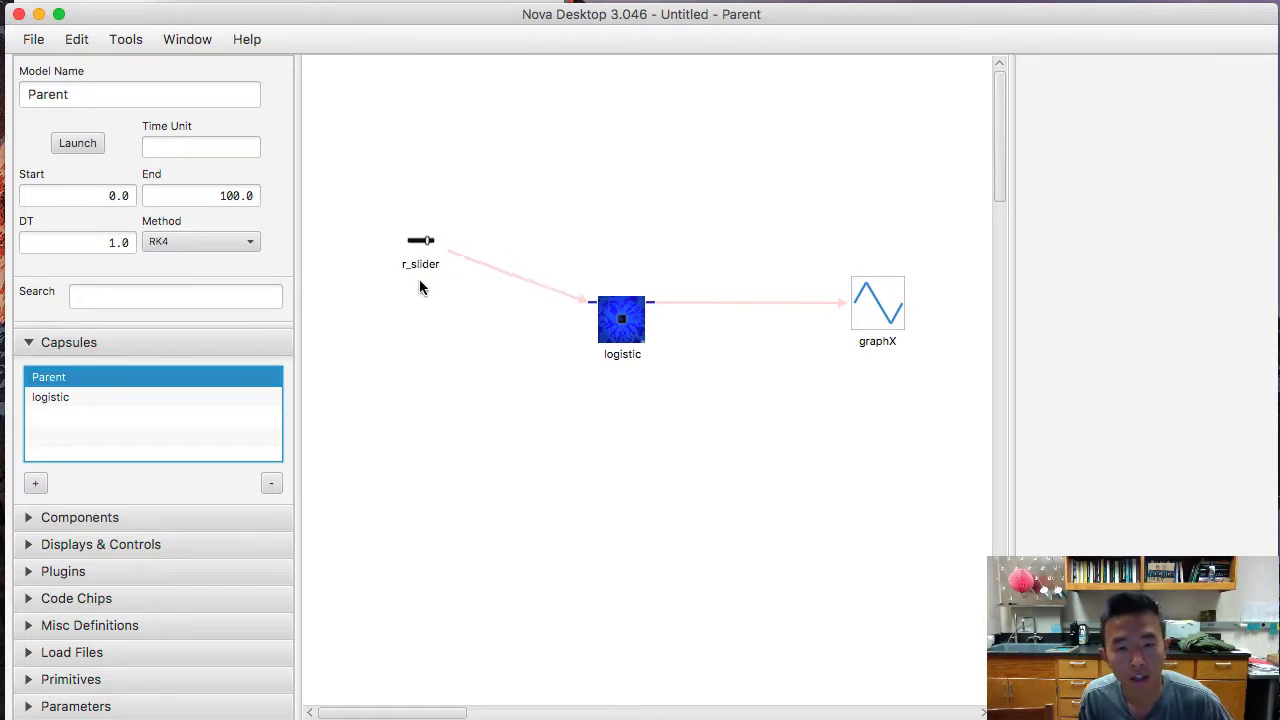
left_click_drag(421, 241, 423, 296)
left_click(618, 322)
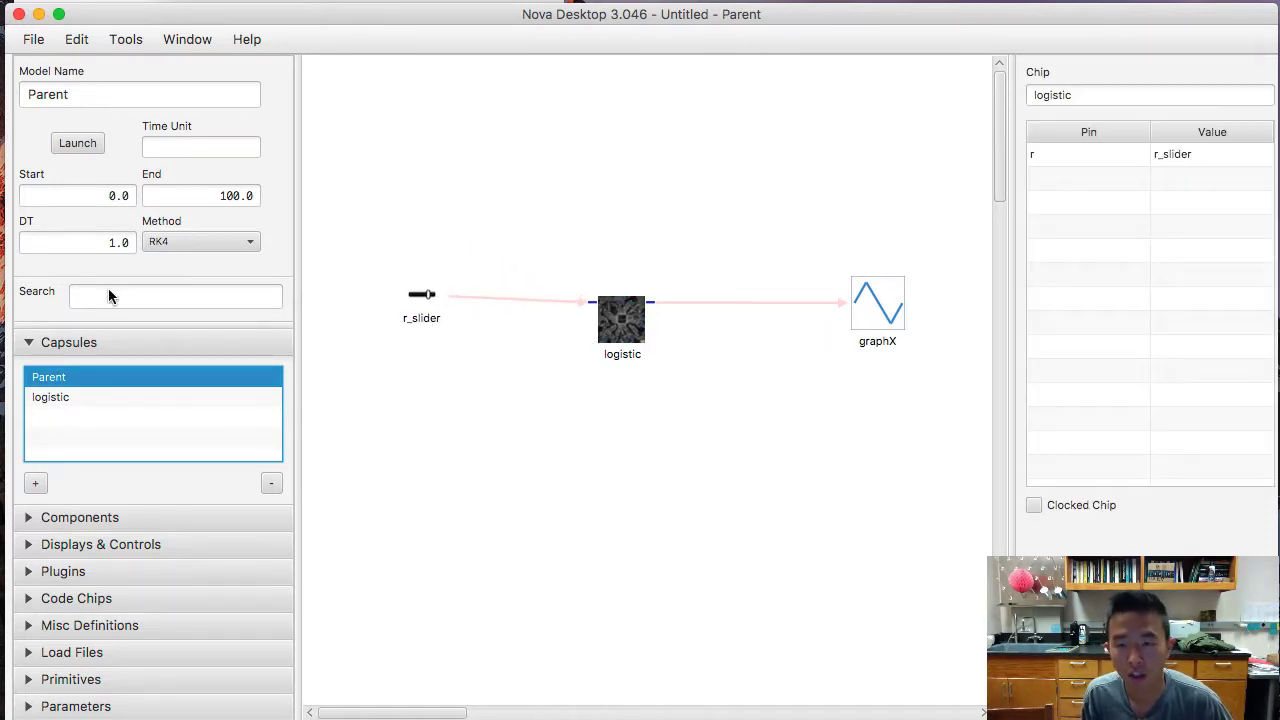
left_click(78, 146)
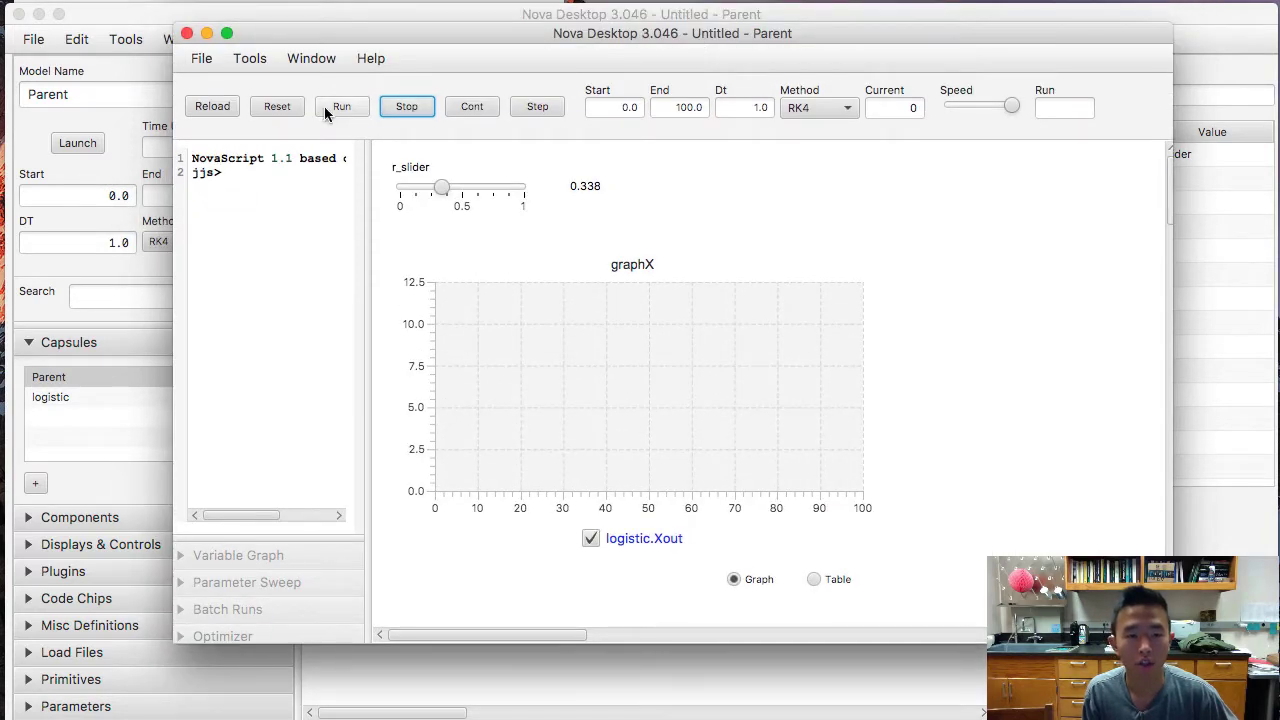
left_click(338, 108)
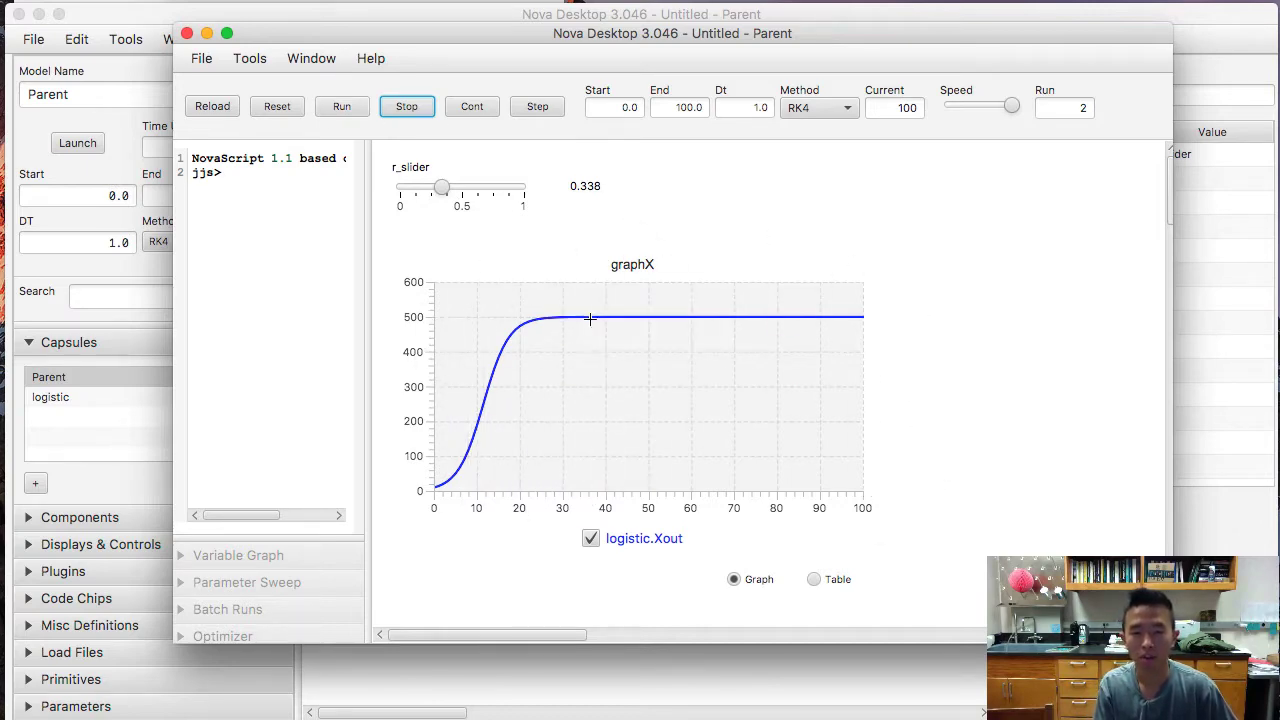
left_click_drag(630, 50, 654, 77)
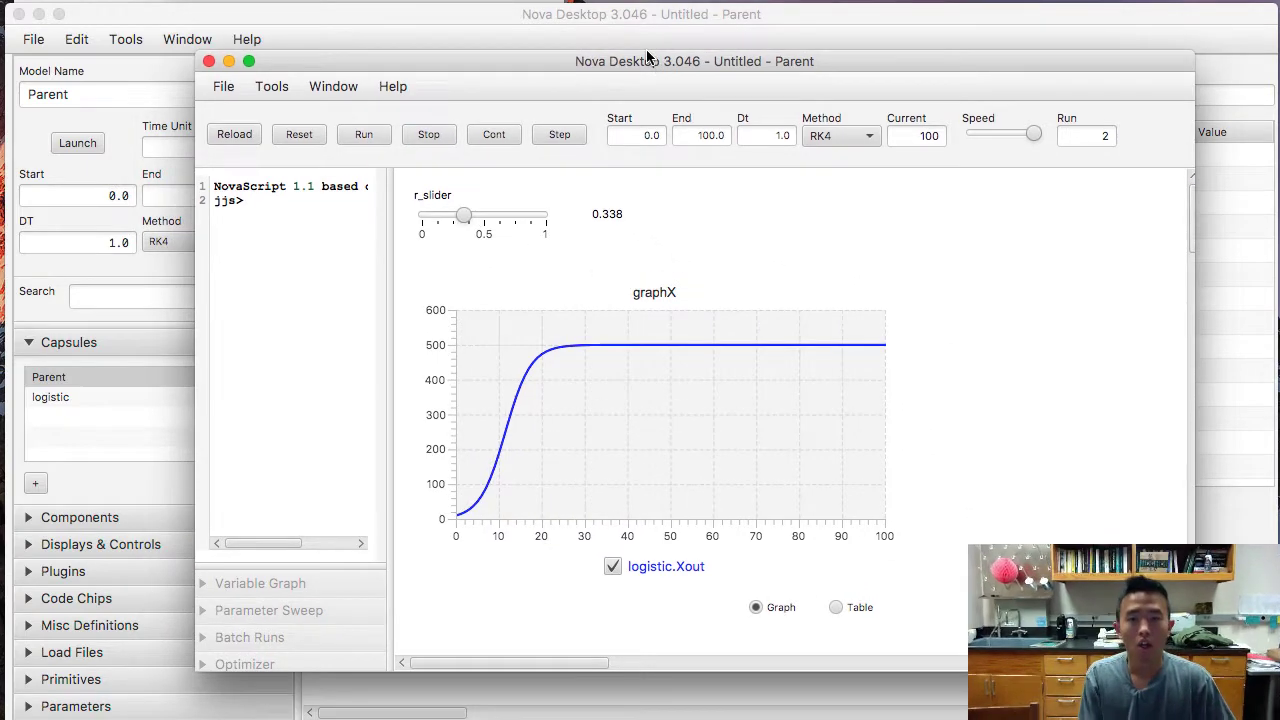